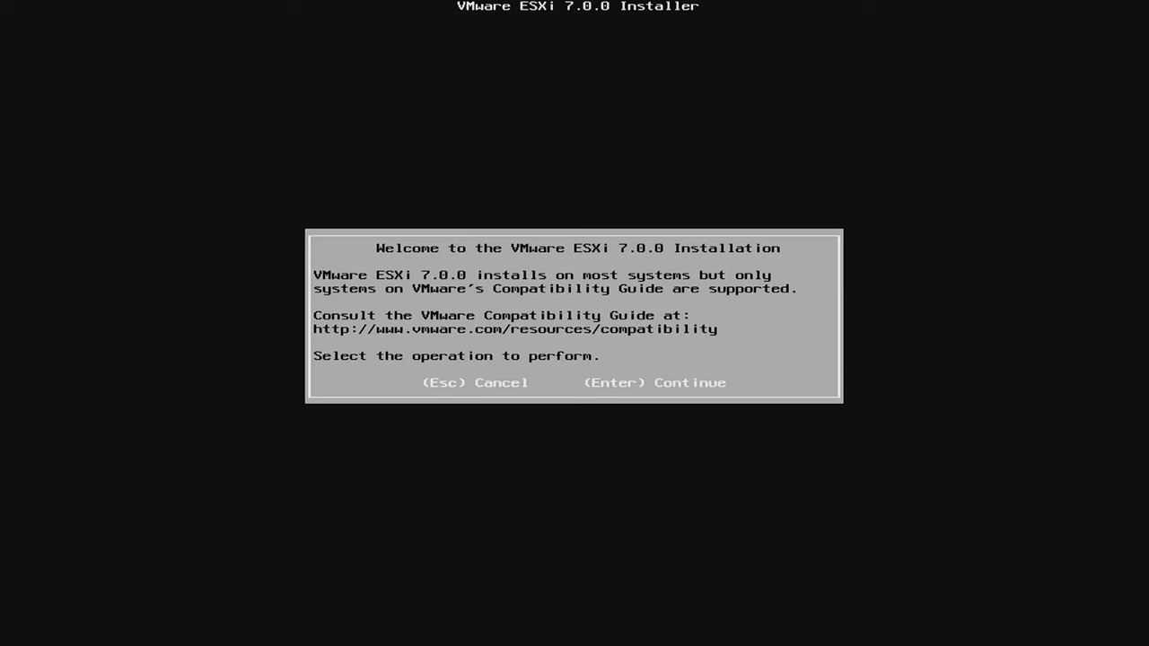
Begin the ESXi 7.0.0 installation, accept the license agreement, and choose the INTEL NVMe disk as the target to overwrite.
key("Return")
key("F11")
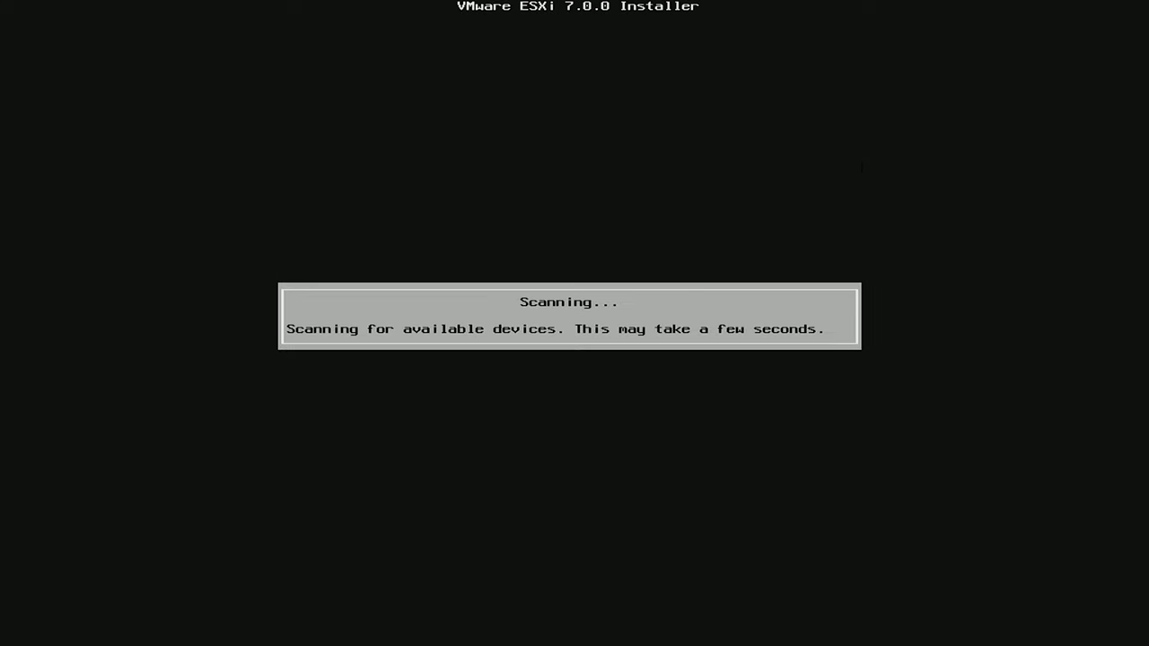
key("Down")
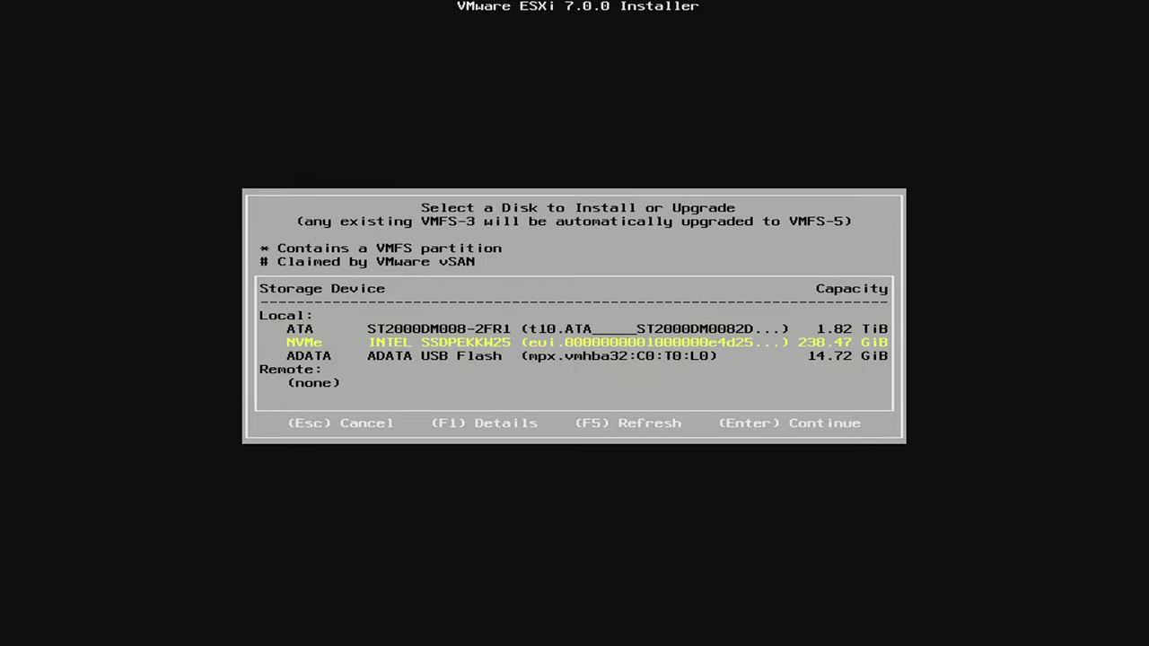
key("Return")
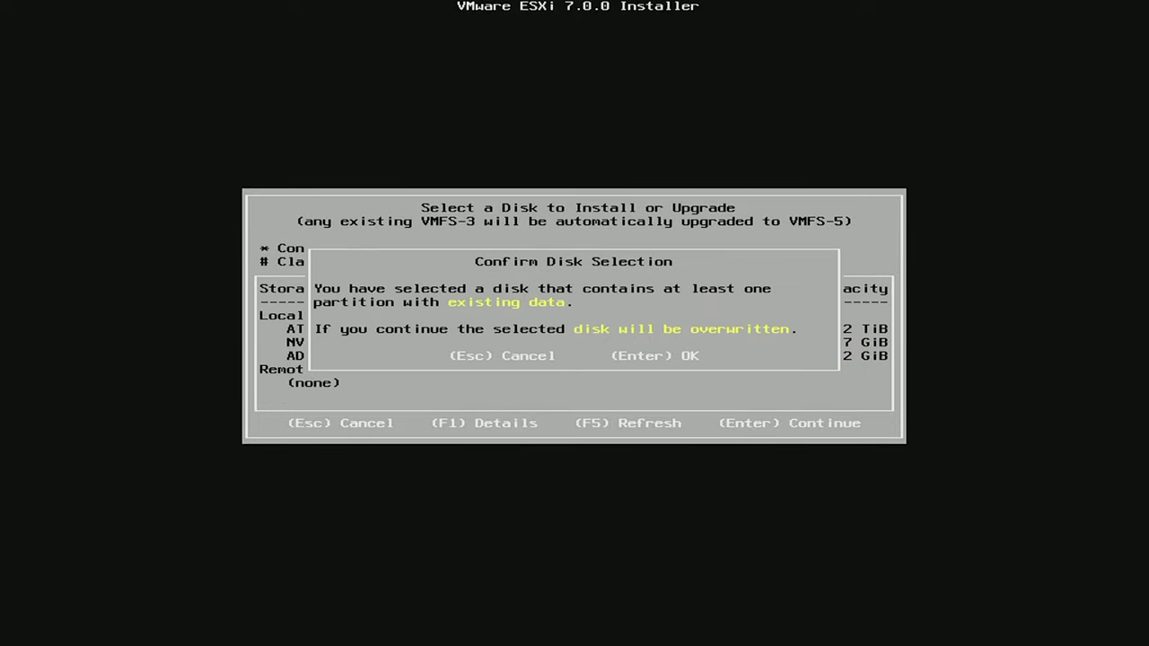
key("Return")
Keep the default keyboard layout and enter and confirm the root password.
key("Return")
type("*************")
key("Down")
type("*************")
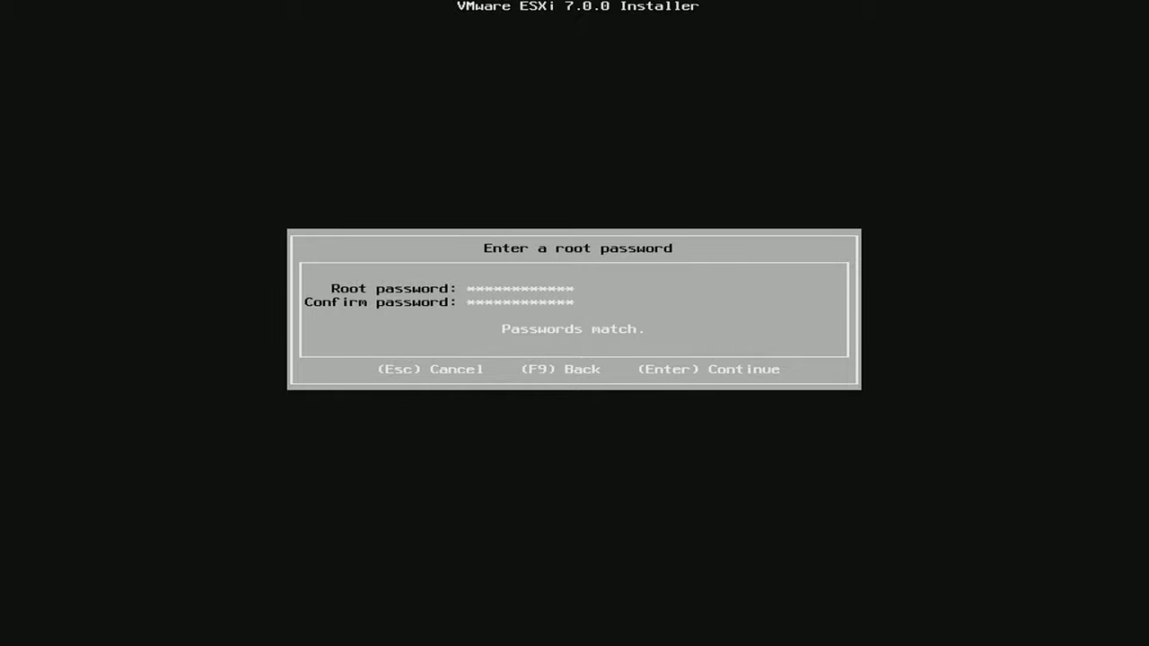
key("Return")
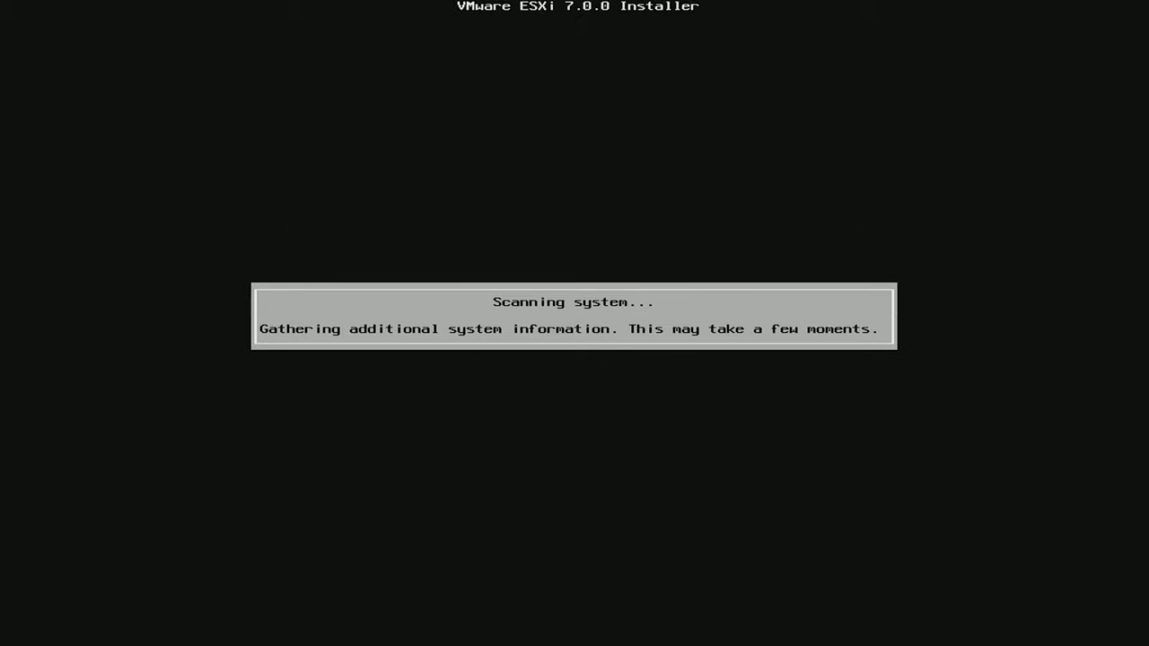
Confirm the ESXi installation on the selected disk and reboot the host once it completes.
key("F11")
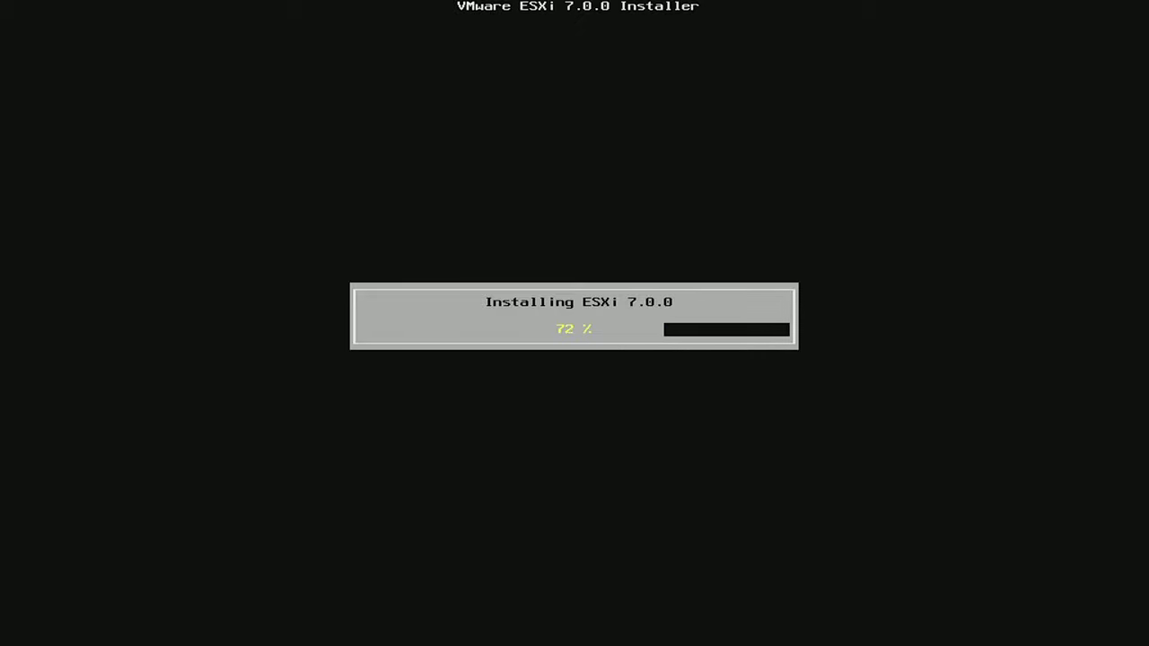
key("Return")
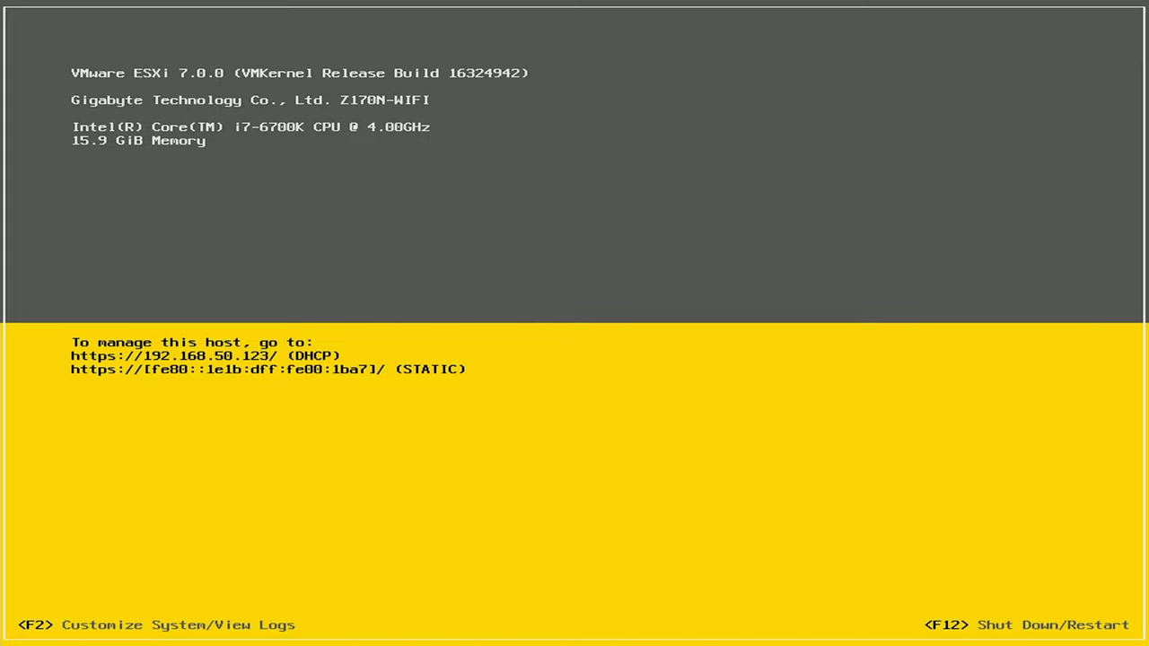
Log in to the host's System Customization as root by entering the root password.
key("F2")
key("Tab")
type("**********")
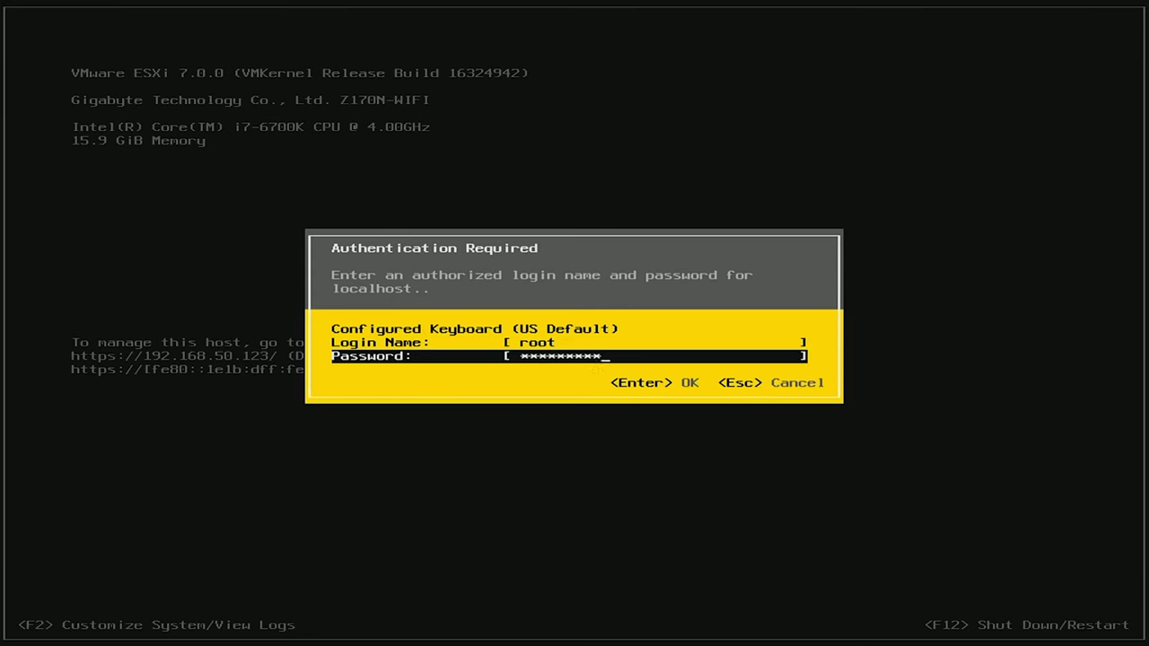
key("Return")
Check which network adapters the management network uses, without changing the selection.
key("Down")
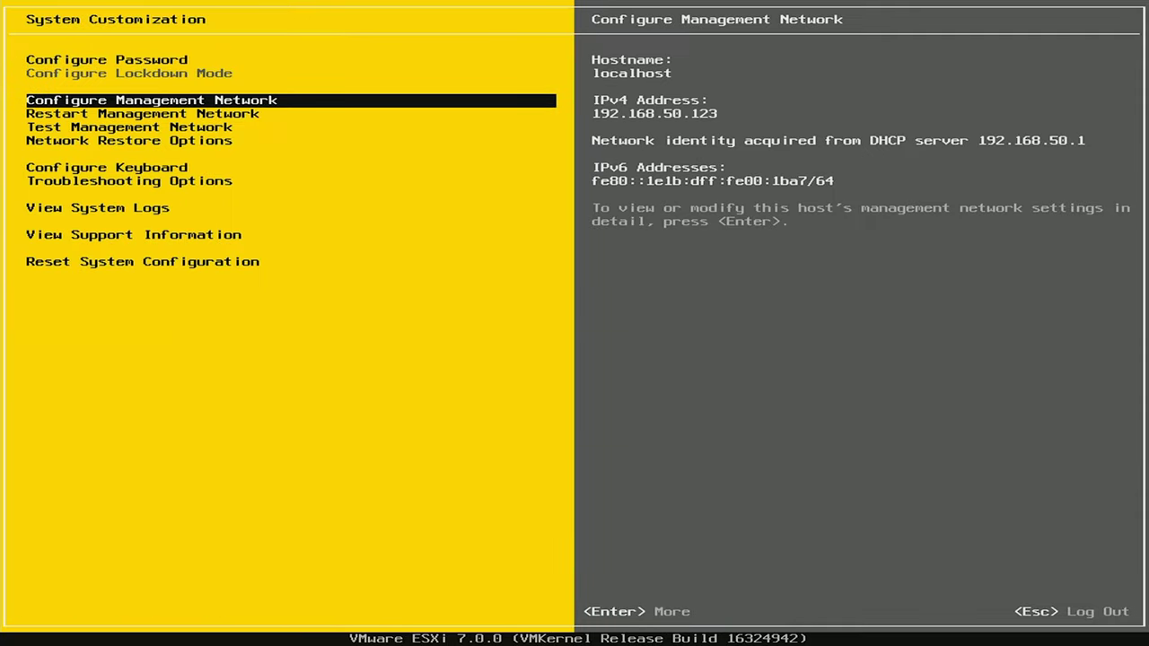
key("Return")
key("Return")
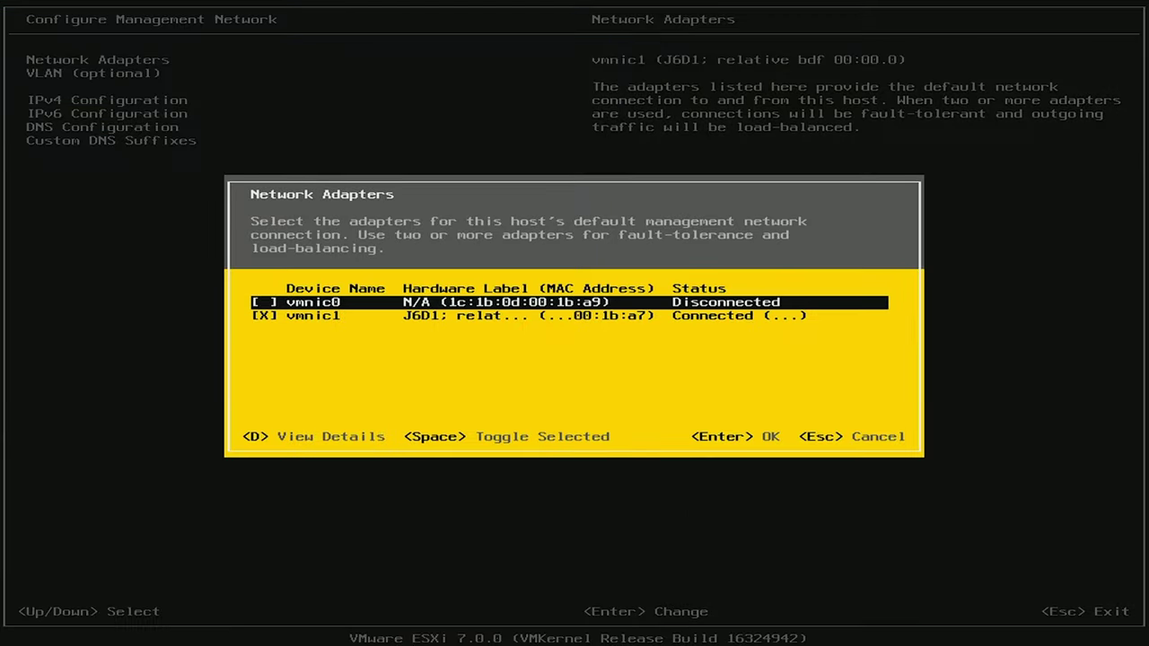
key("Escape")
Switch the management network's IPv4 configuration to a static address and network configuration.
key("Down")
key("Down")
key("Return")
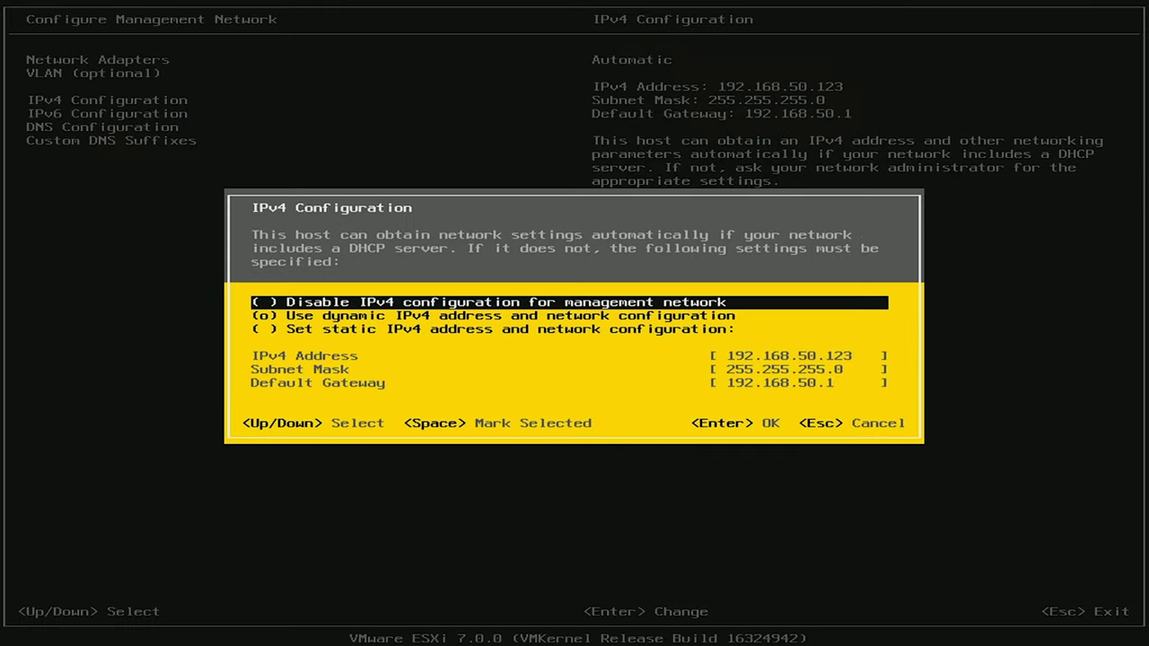
key("Down")
key("Down")
key("space")
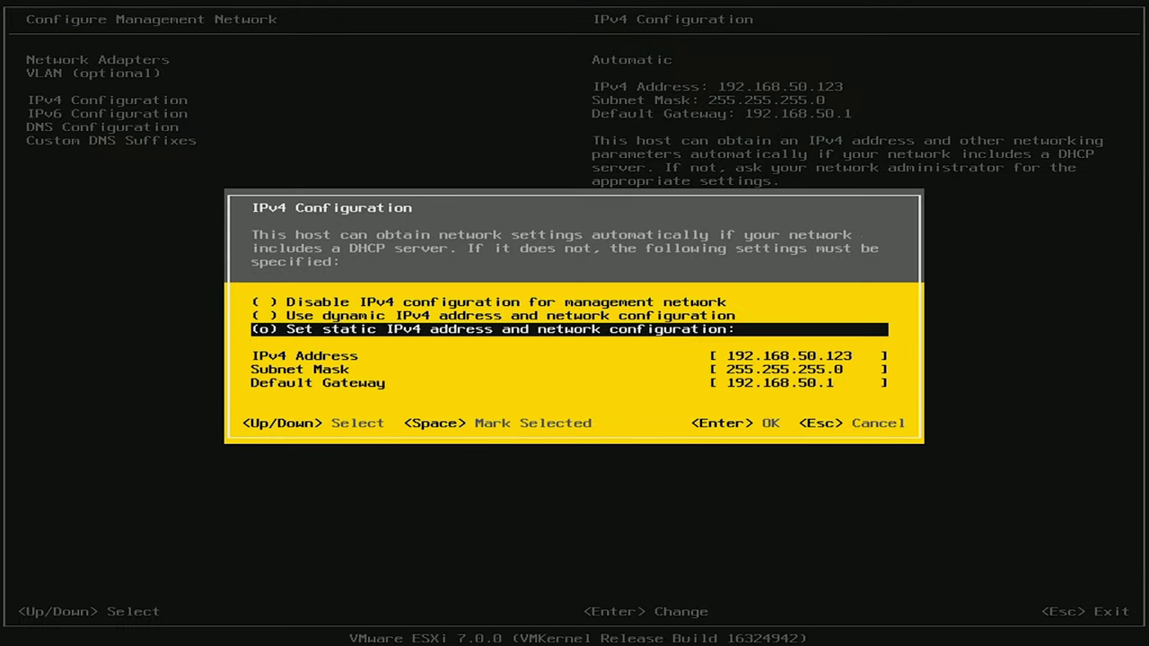
Set the management network's static IPv4 address to 192.168.50.253 and accept the configuration.
key("Down")
key("BackSpace")
key("BackSpace")
key("BackSpace")
type("25")
key("Return")
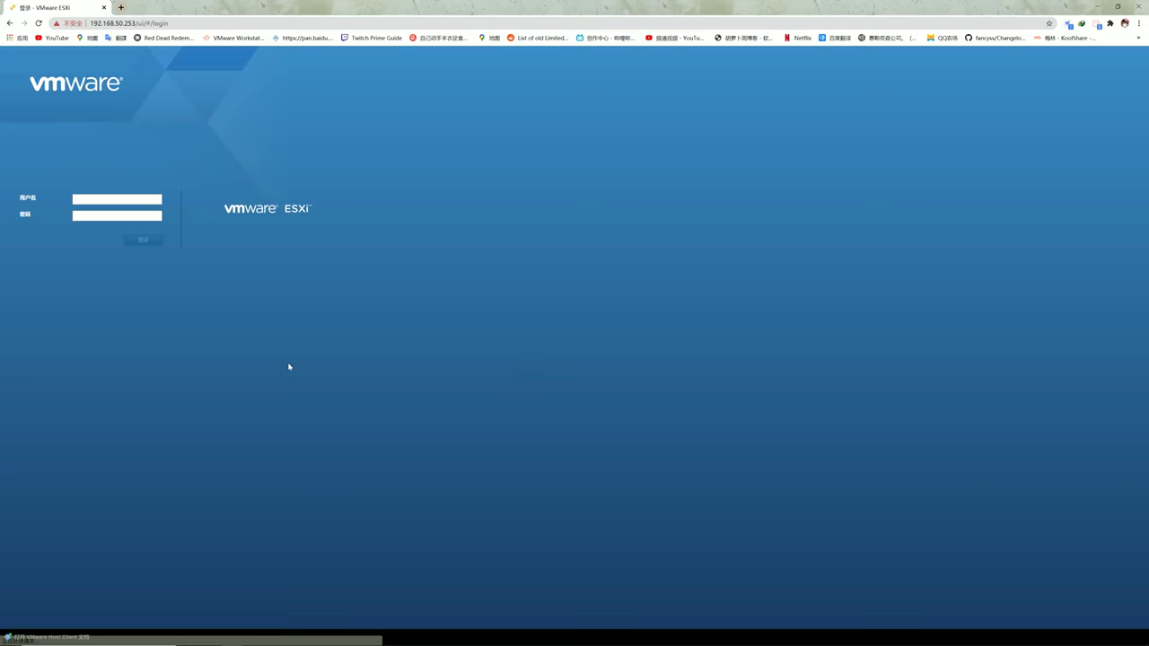
Log in to the ESXi web client at 192.168.50.253 in the browser and accept the customer experience program dialog.
left_click(142, 239)
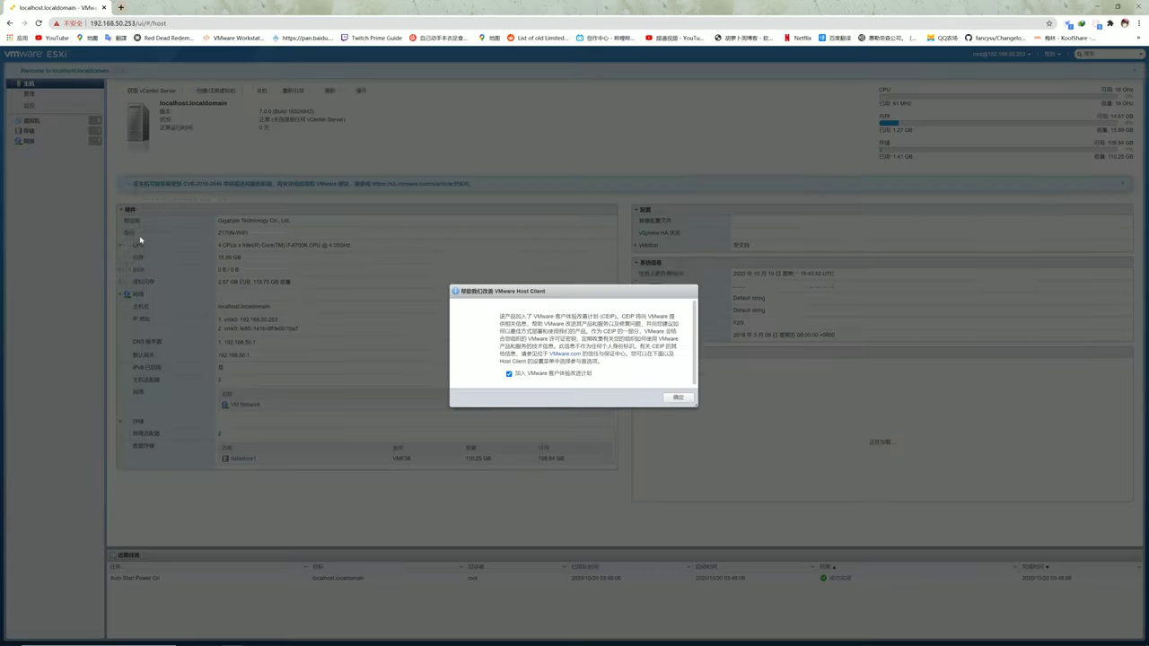
left_click(678, 398)
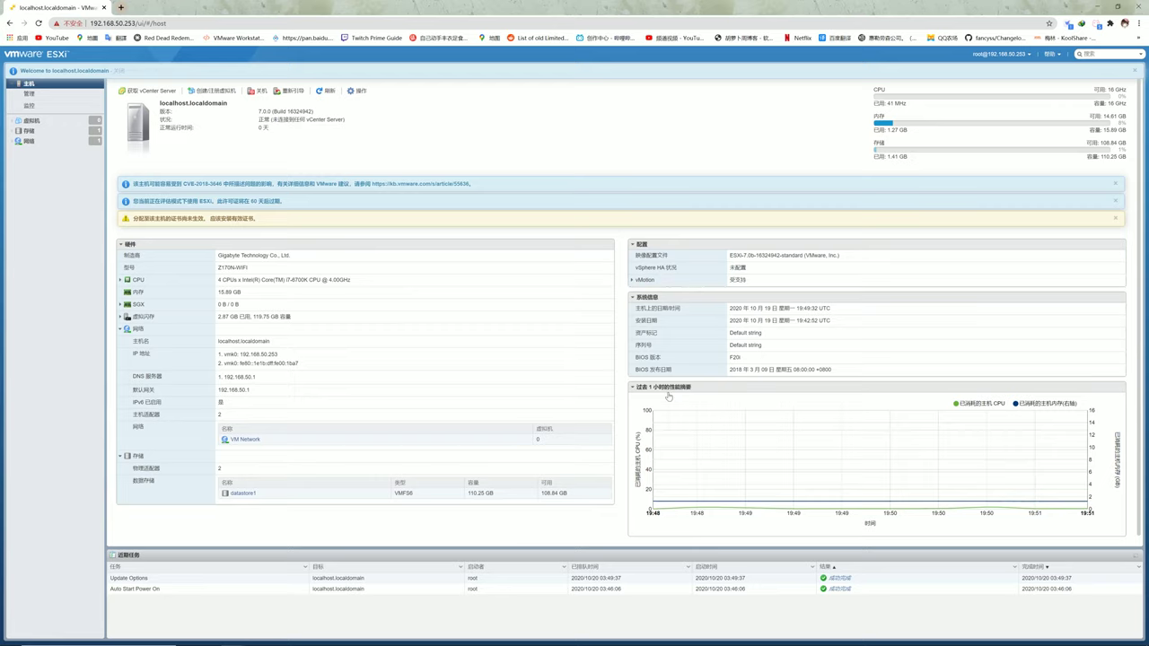
Paste the license key into the host's license assignment, validate it, and assign the license.
left_click(45, 94)
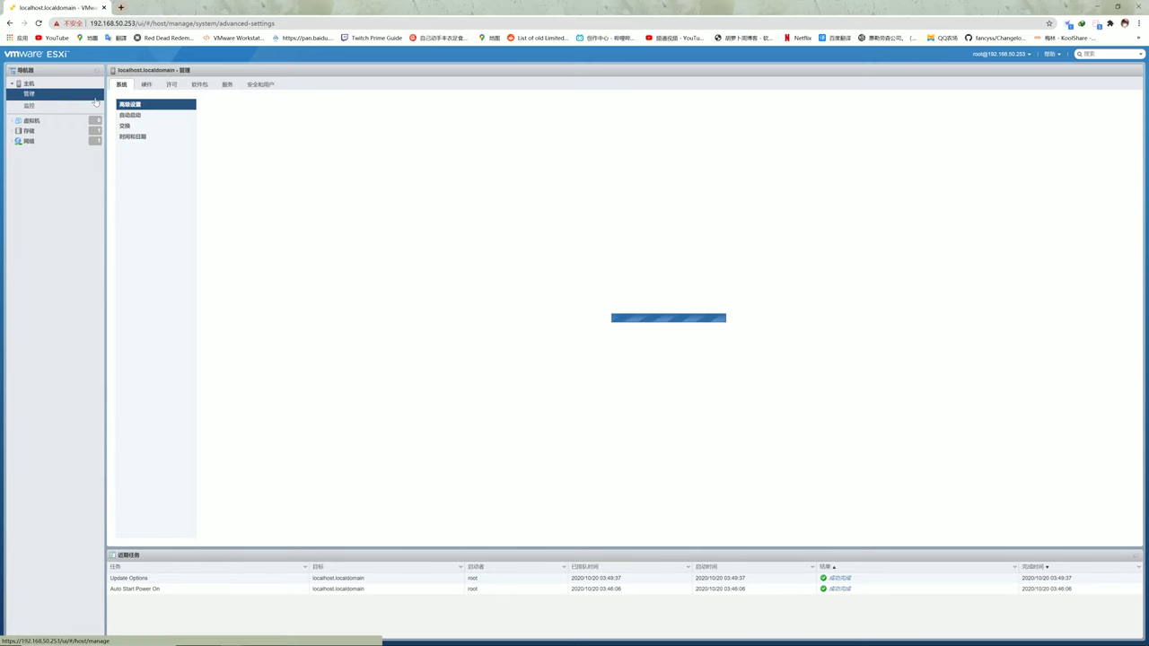
left_click(172, 85)
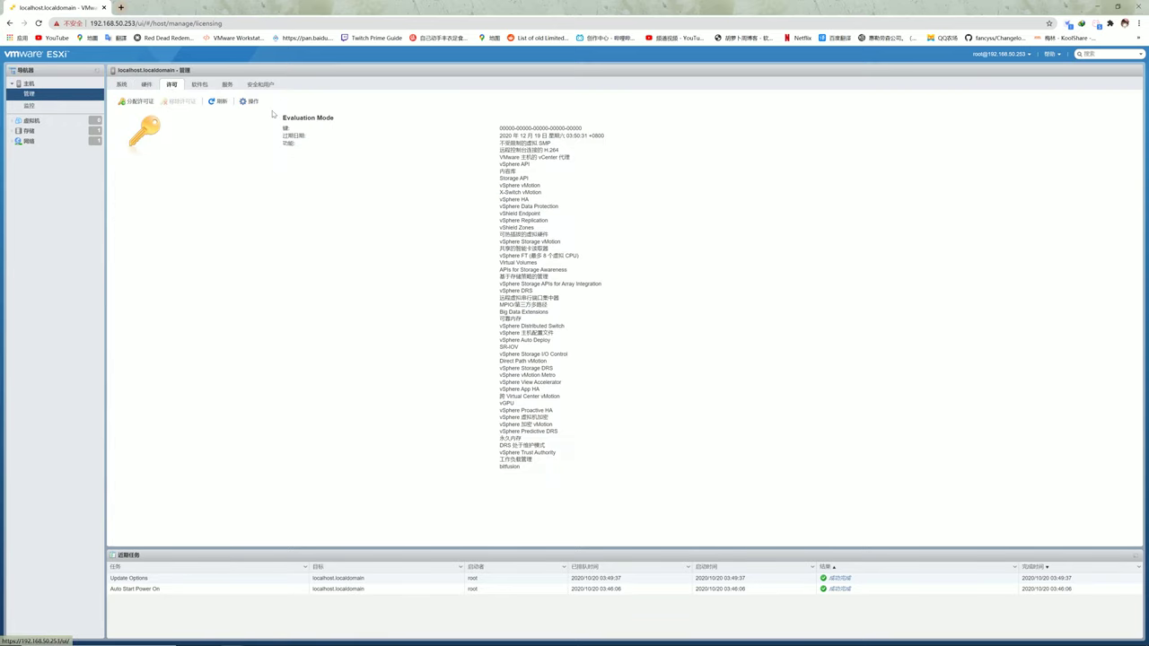
left_click(136, 102)
key("ctrl+v")
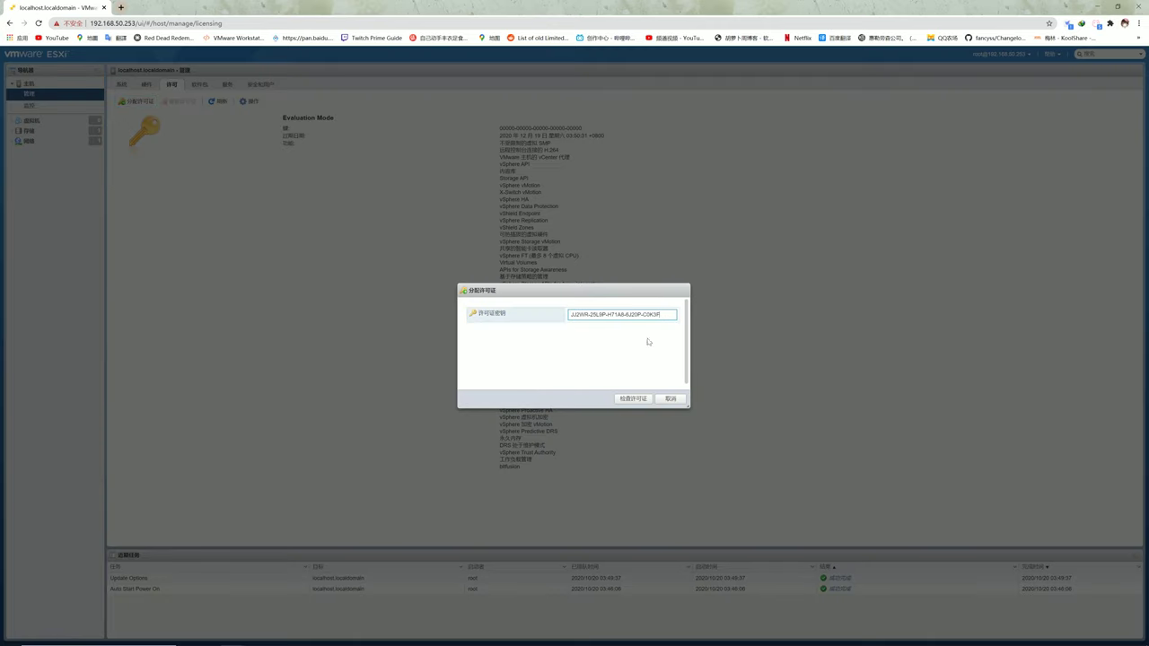
left_click(633, 399)
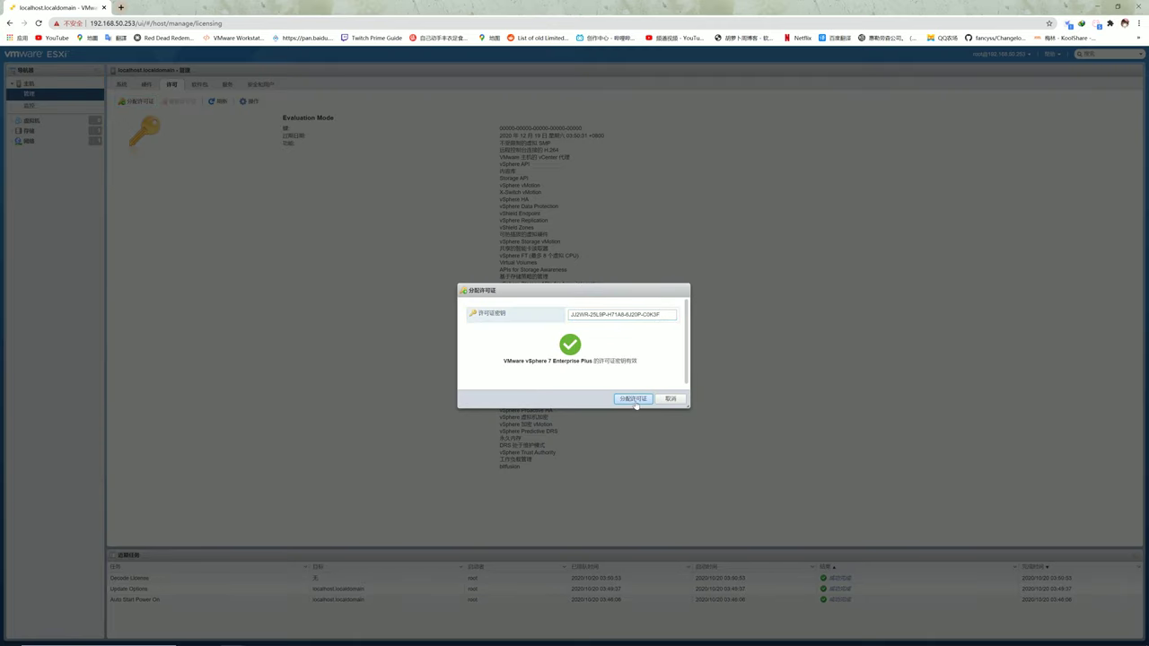
left_click(634, 399)
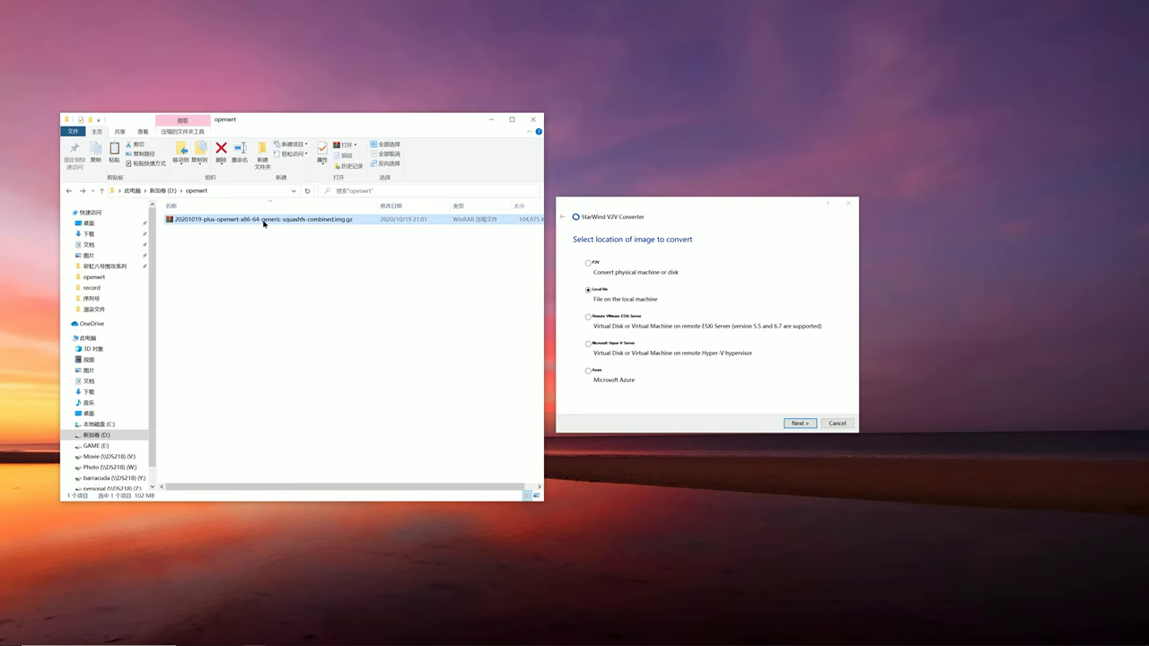
Switch to File Explorer and extract 20201019-plus-openwrt-x86-64-generic-squashfs-combined.img.gz into its current folder with 7-Zip.
right_click(264, 223)
mouse_move(397, 287)
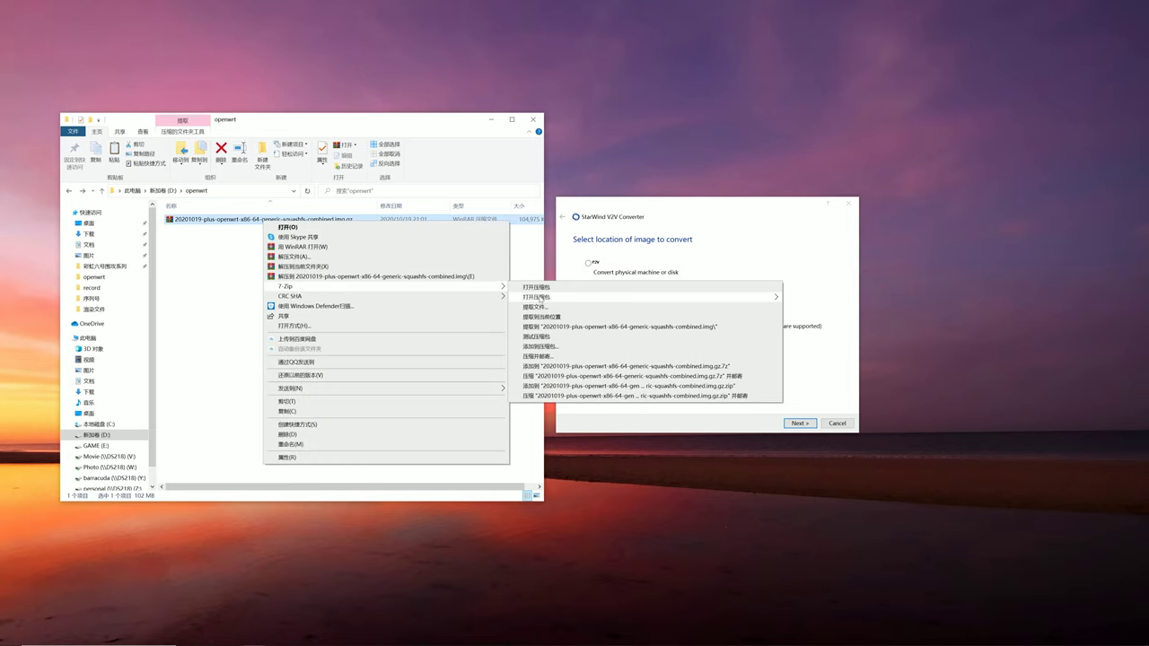
left_click(546, 317)
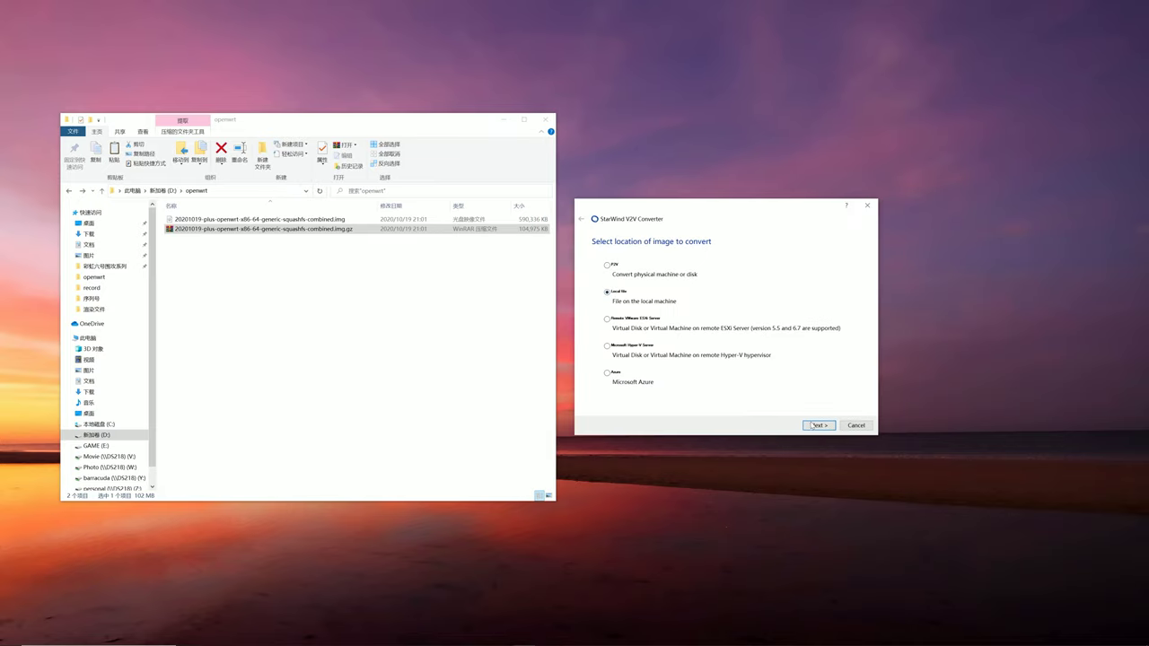
In StarWind V2V Converter, load the local file 20201019-plus-openwrt-x86-64-generic-squashfs-combined.img as the source image.
left_click(816, 426)
left_click(842, 284)
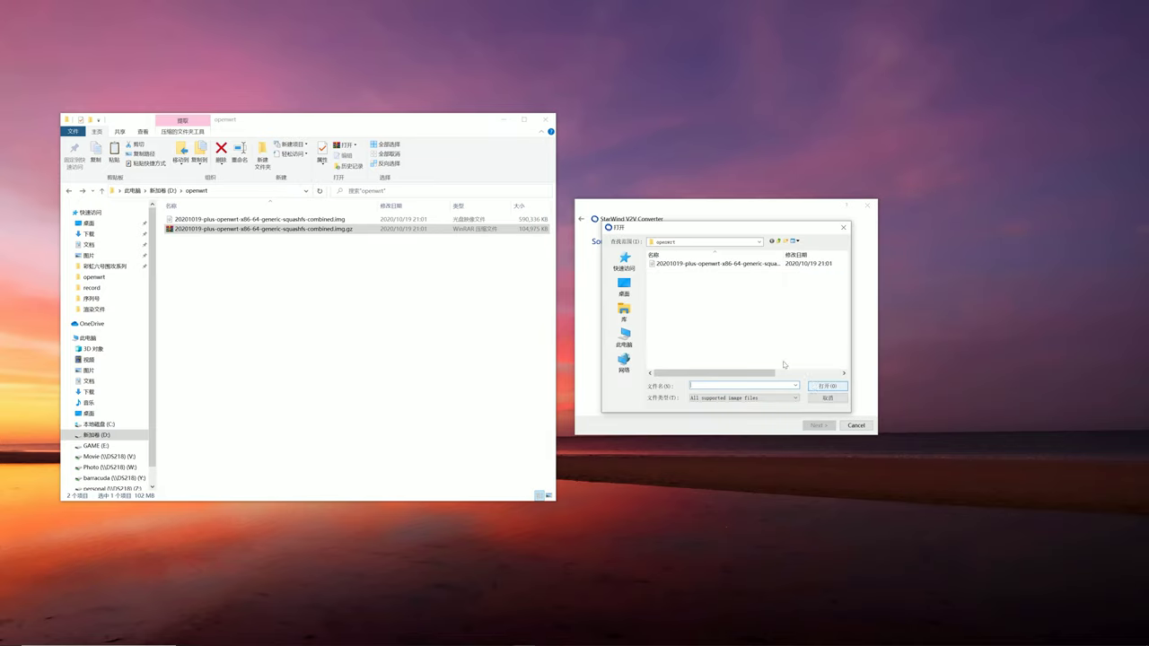
left_click(716, 264)
left_click(828, 386)
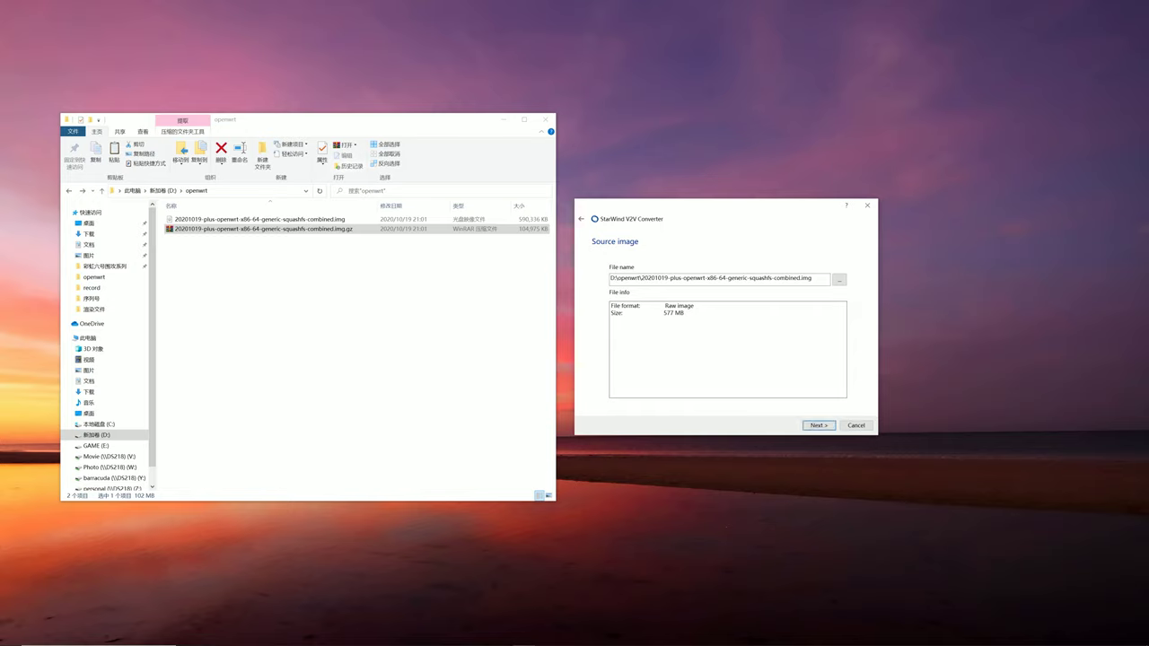
Convert the source image to a local VMDK using the ESXi Server image type with the pre-allocated option.
left_click(815, 425)
left_click(818, 426)
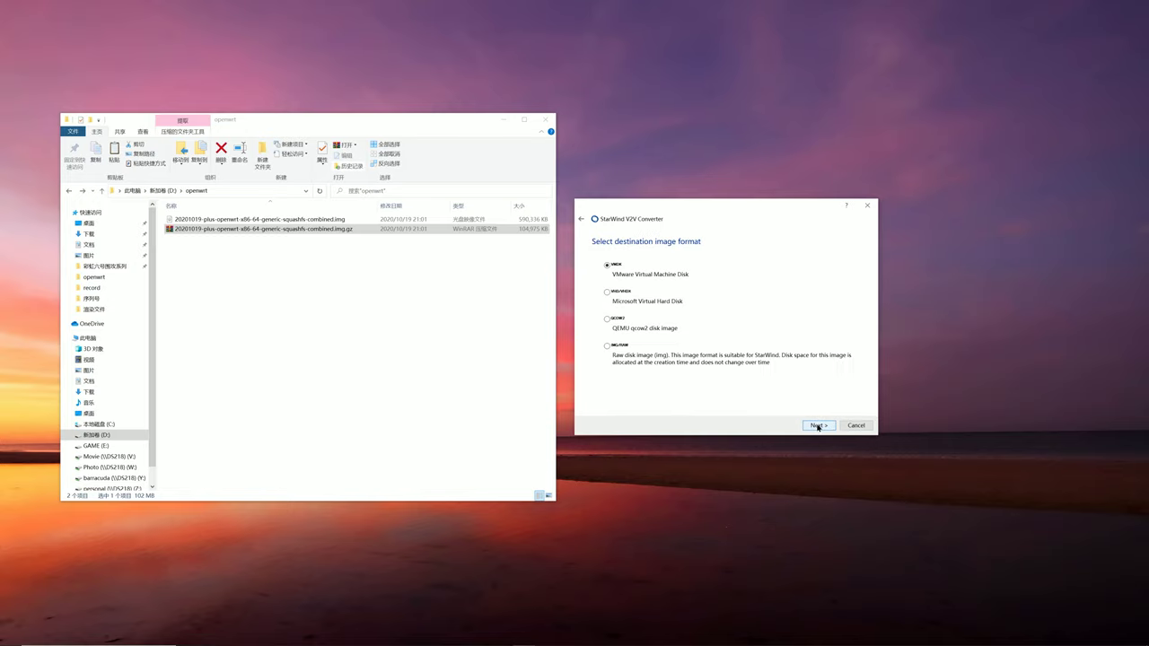
left_click(818, 426)
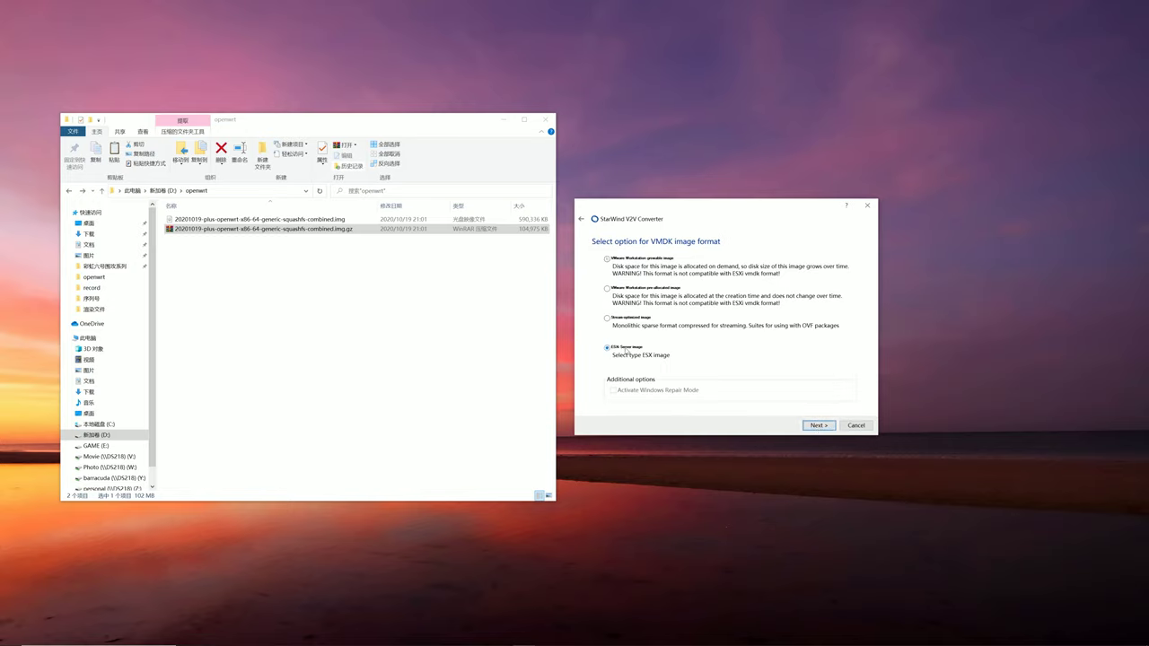
left_click(820, 426)
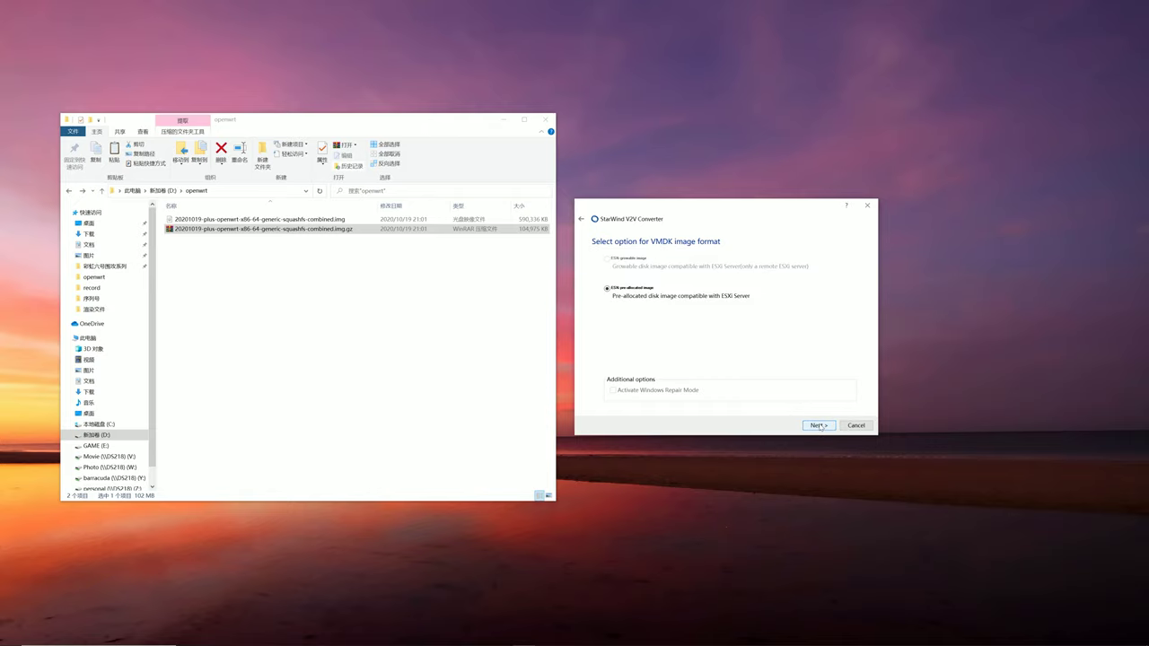
left_click(818, 426)
left_click(821, 427)
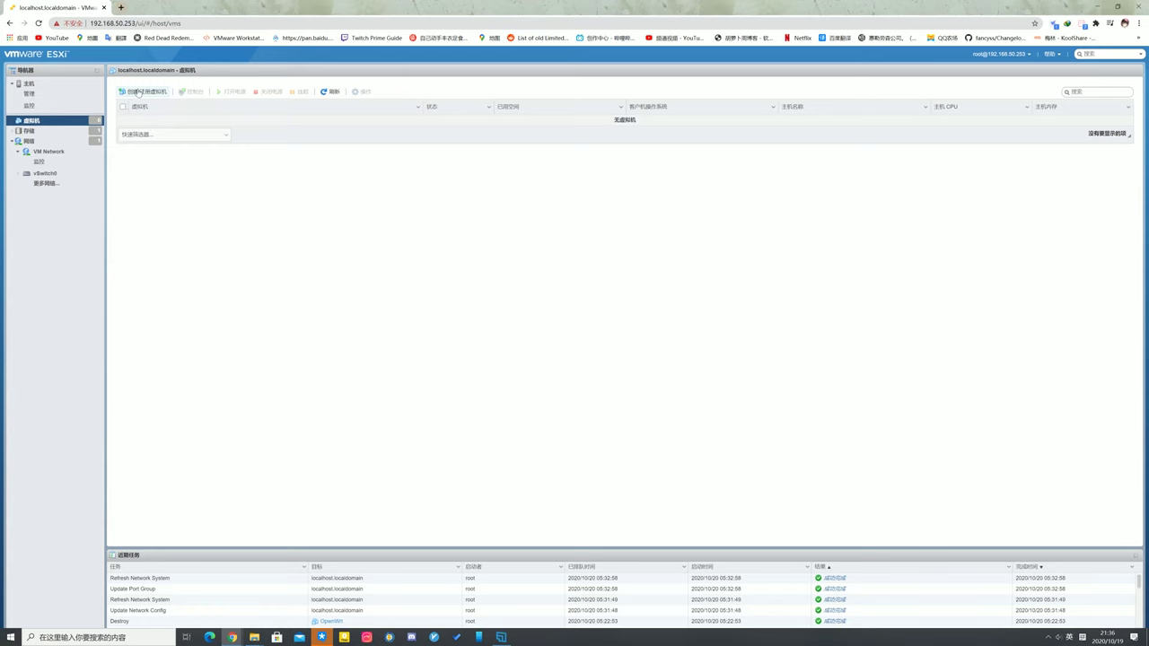
Switch to the ESXi web client and start a new virtual machine named OpenWrt.
left_click(142, 91)
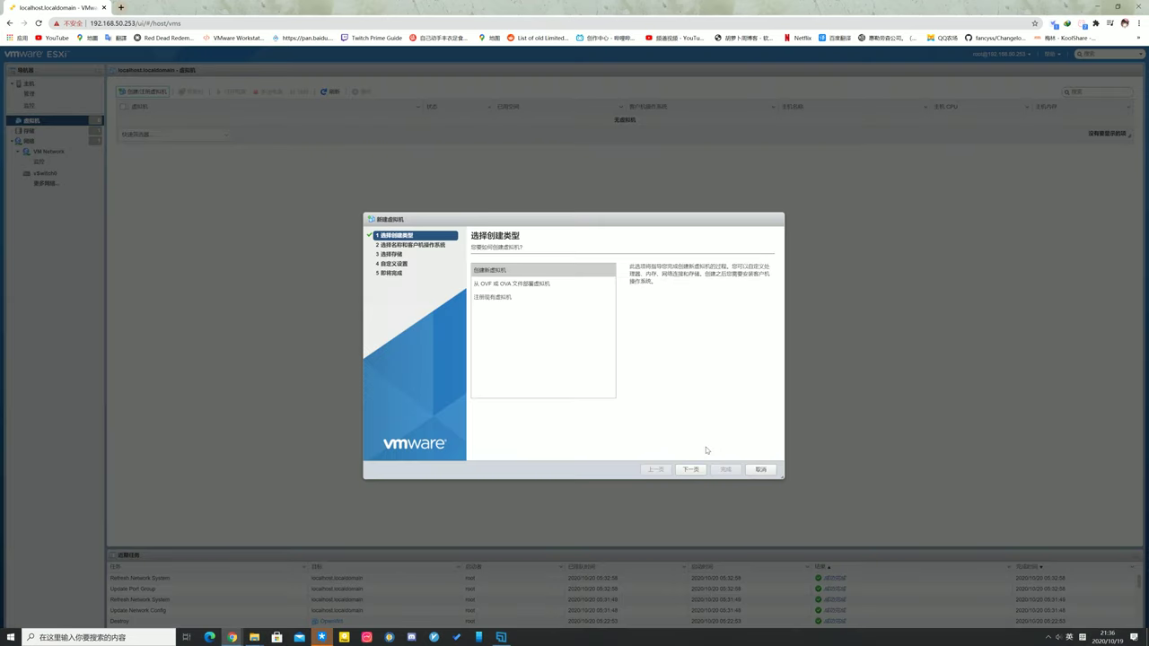
left_click(690, 469)
type("OpenWrt")
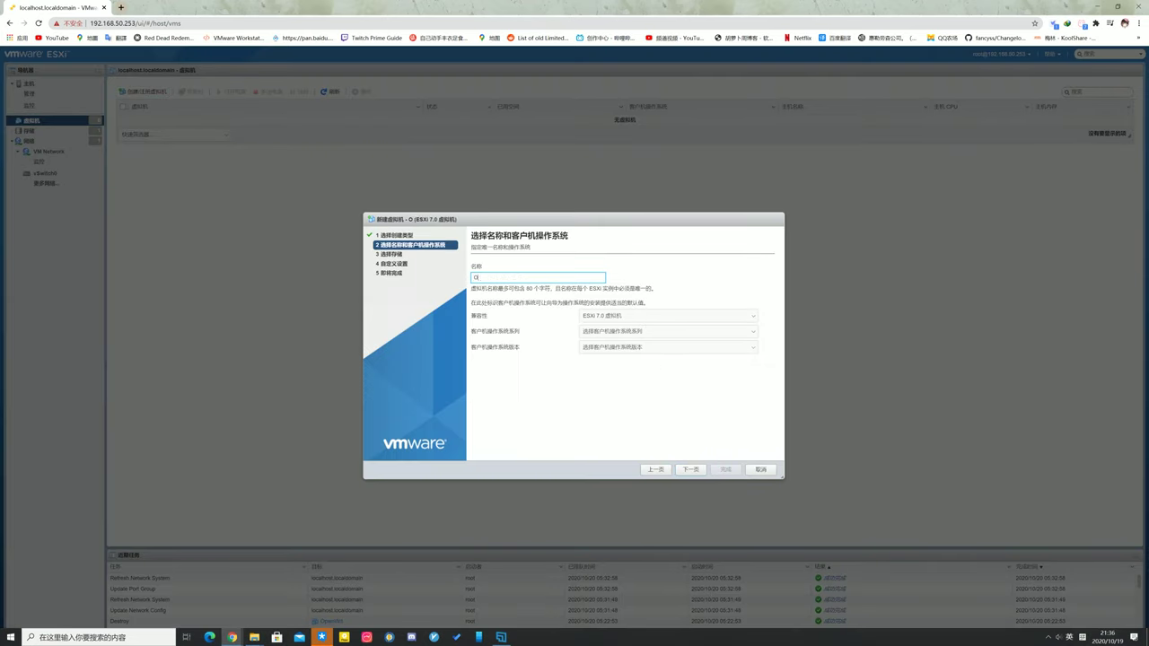
Set the guest OS family to Linux and version to 其他 Linux (64 位), and store the virtual machine on datastore1.
left_click(616, 334)
left_click(618, 349)
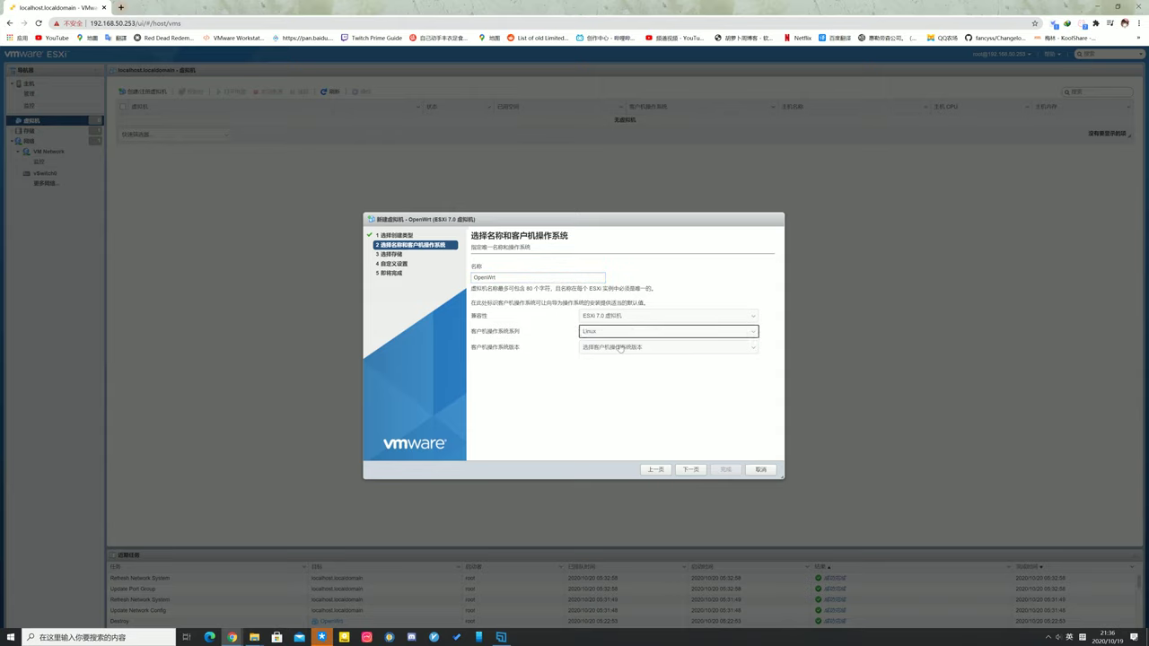
left_click(618, 348)
scroll(733, 449, "down", 5)
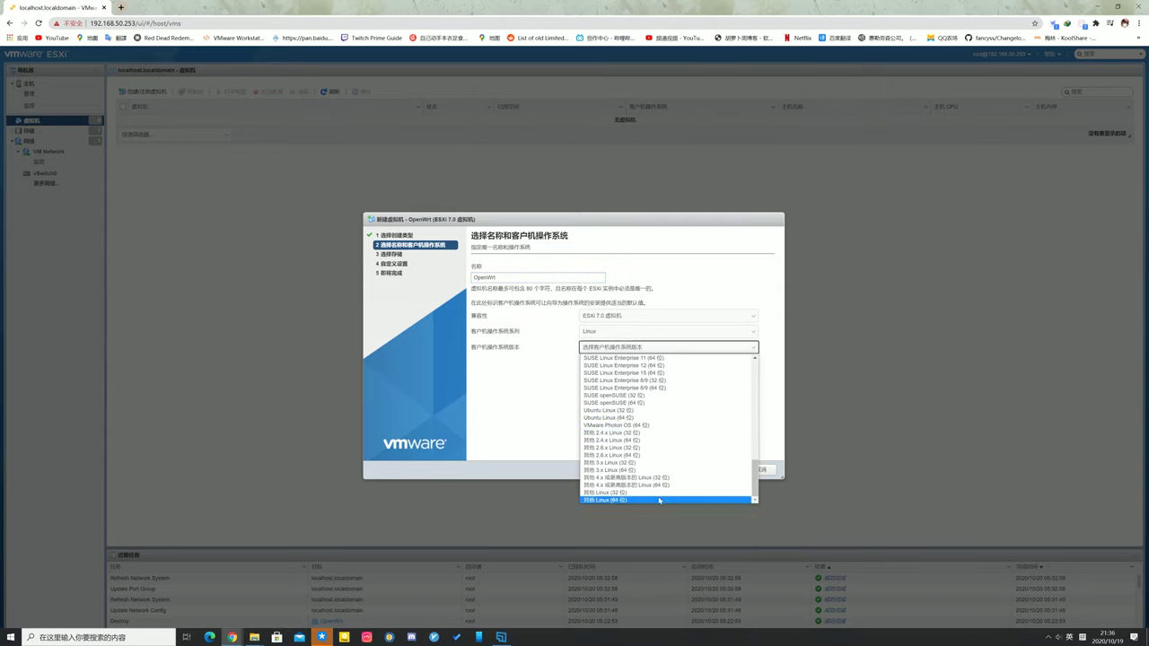
left_click(629, 500)
left_click(691, 469)
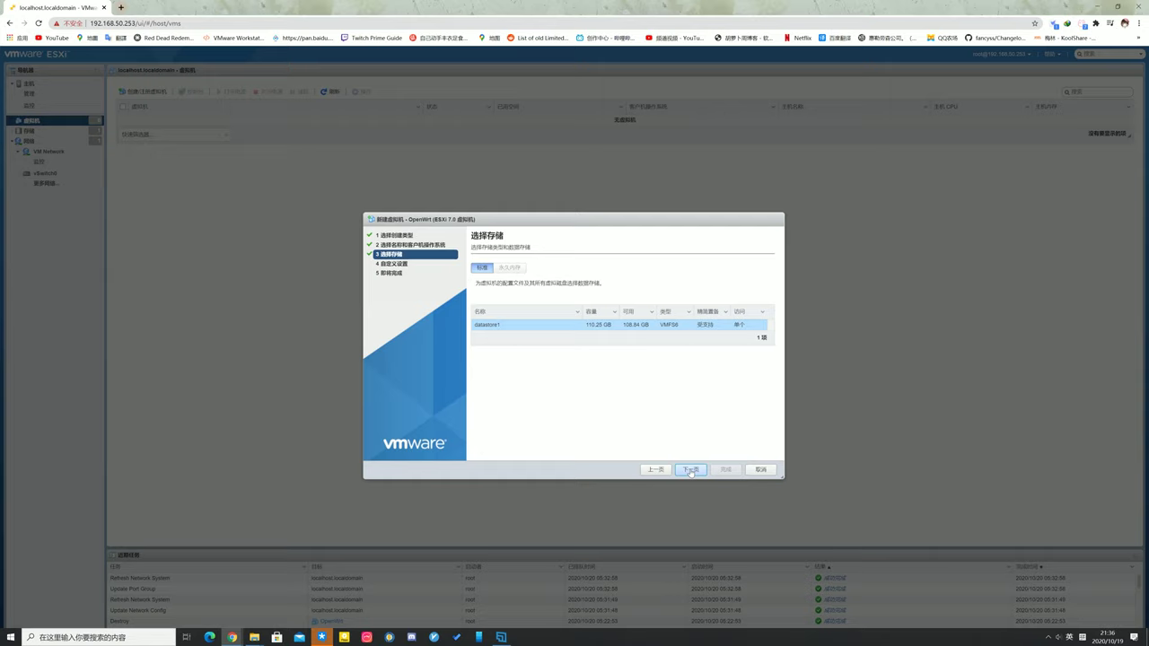
left_click(690, 470)
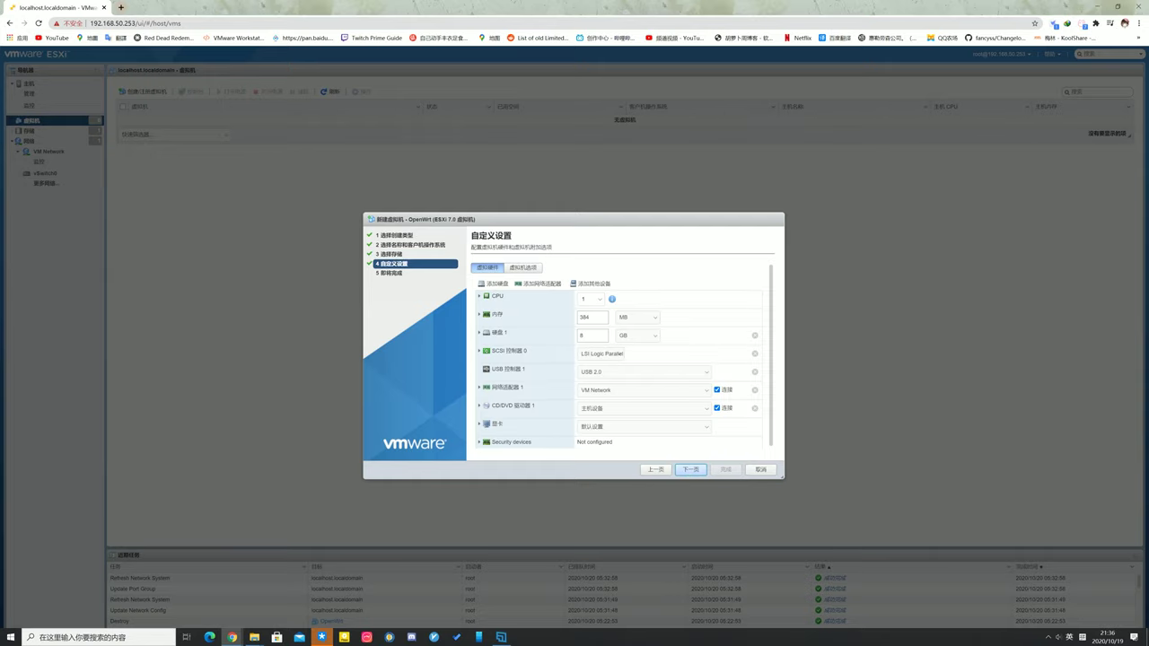
Set the virtual machine's memory to 2 GB and remove its default hard disk 1.
left_click(593, 317)
left_click(637, 317)
left_click(637, 331)
left_click(755, 339)
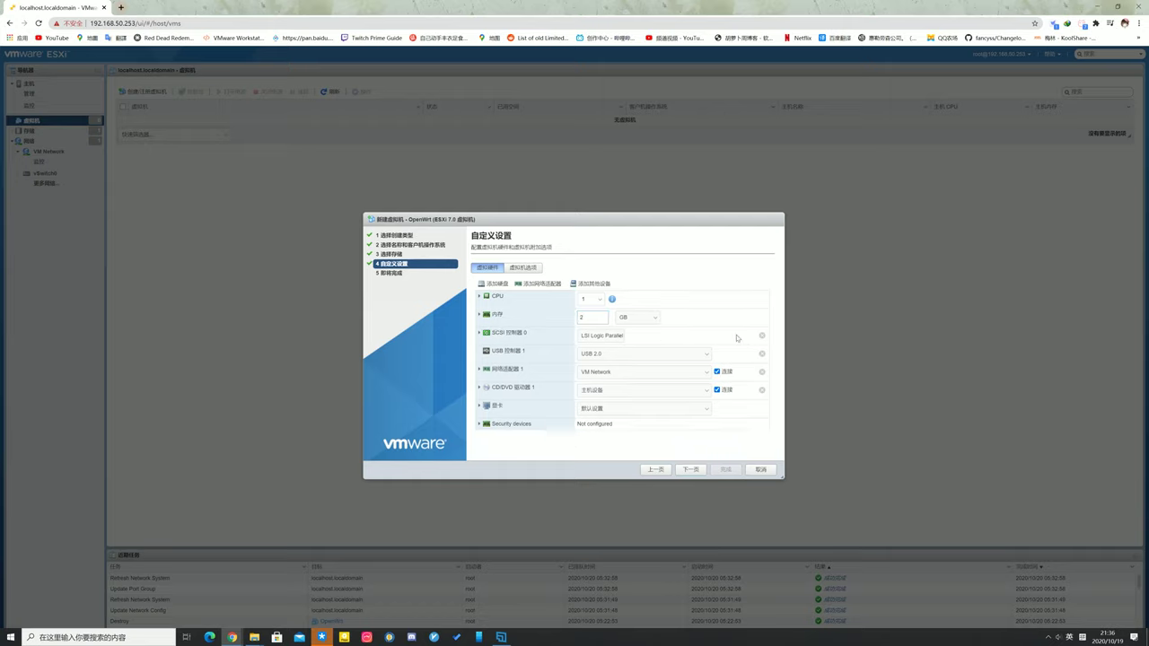
Remove the CD/DVD drive from the OpenWrt virtual machine and finish creating it with BIOS boot firmware.
left_click(762, 391)
left_click(523, 269)
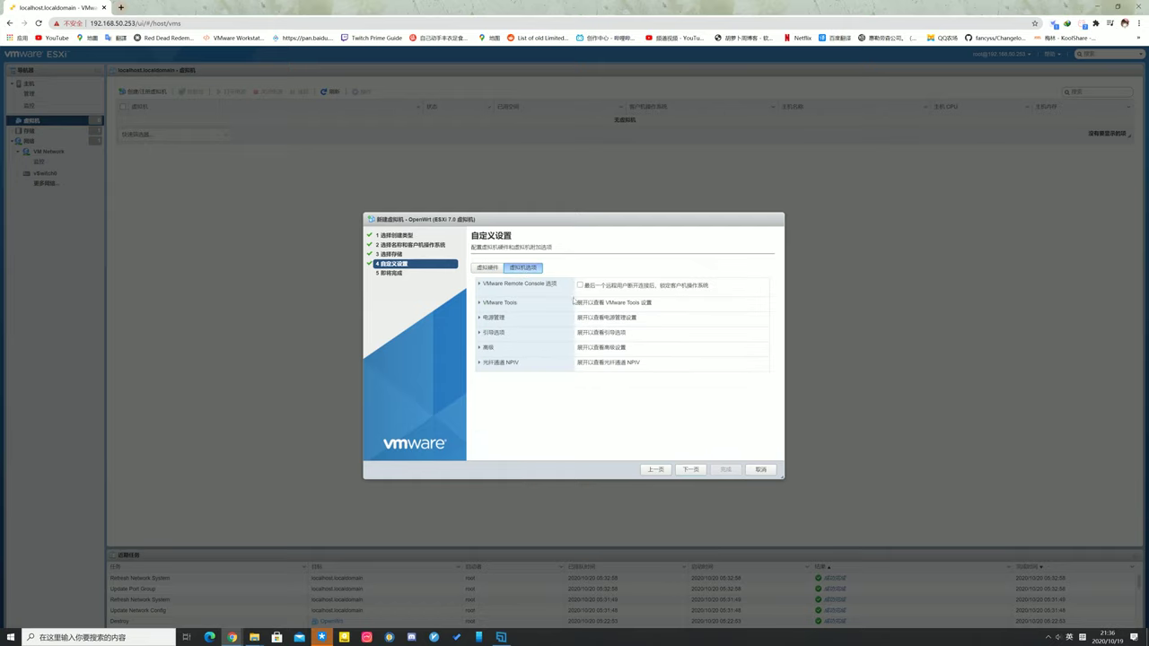
left_click(528, 334)
scroll(631, 400, "down", 2)
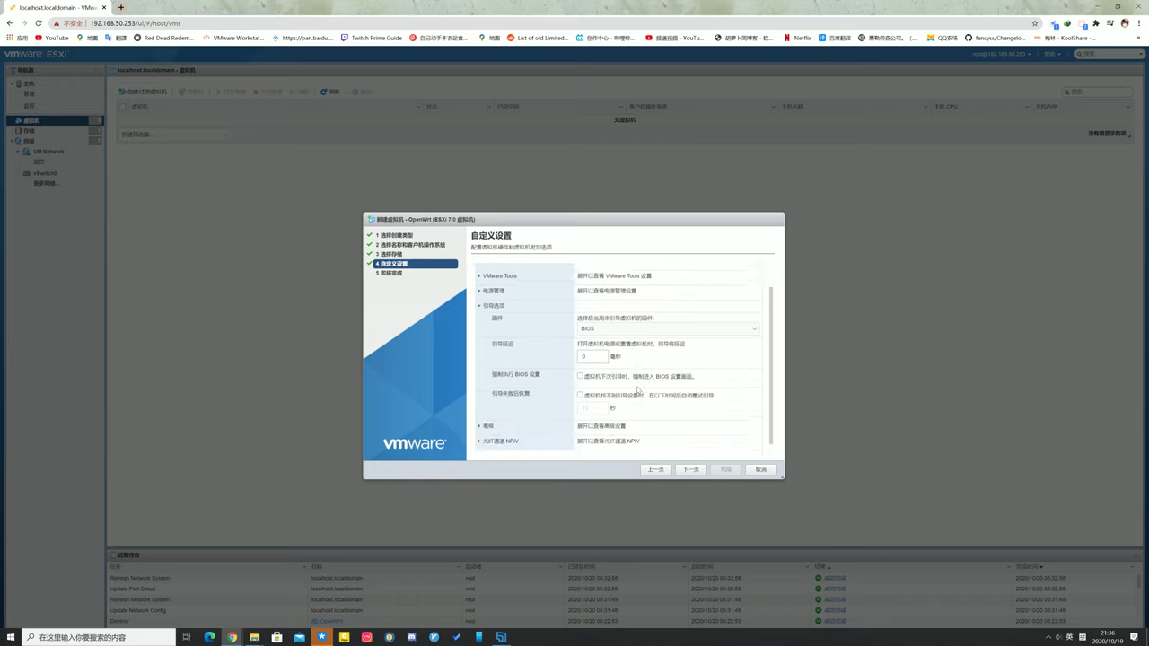
left_click(697, 472)
left_click(725, 470)
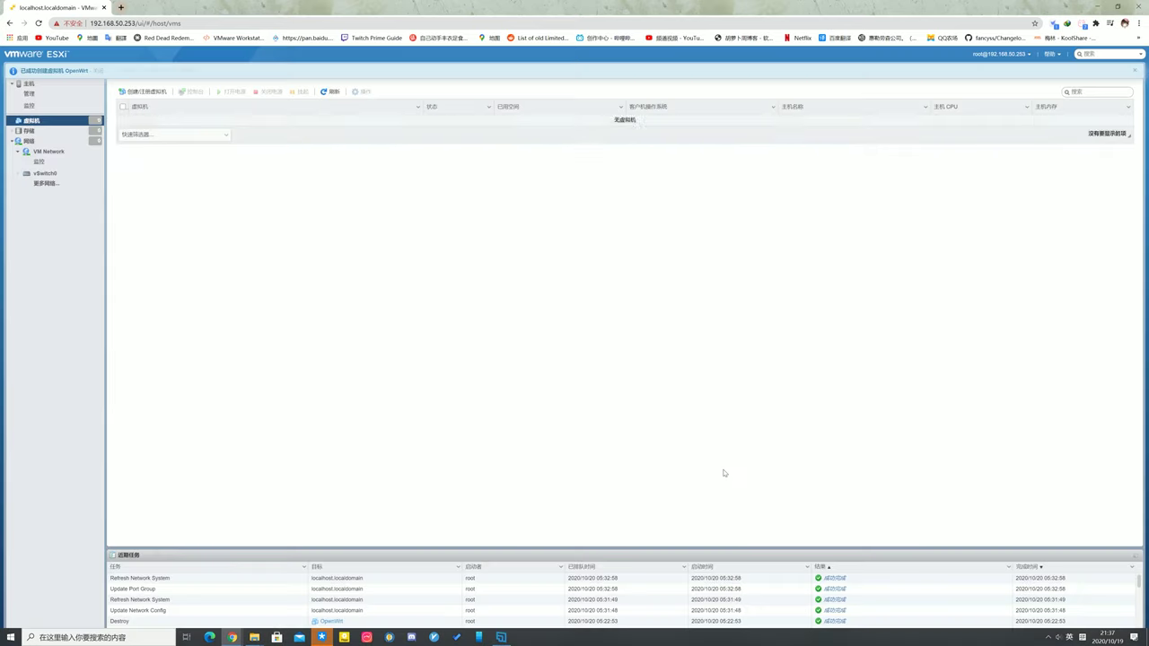
Upload 20201019-plus-openwrt-x86-64-generic-squashfs-combined-flat.vmdk from the local openwrt folder into the OpenWrt folder on datastore1.
left_click(30, 130)
left_click(267, 104)
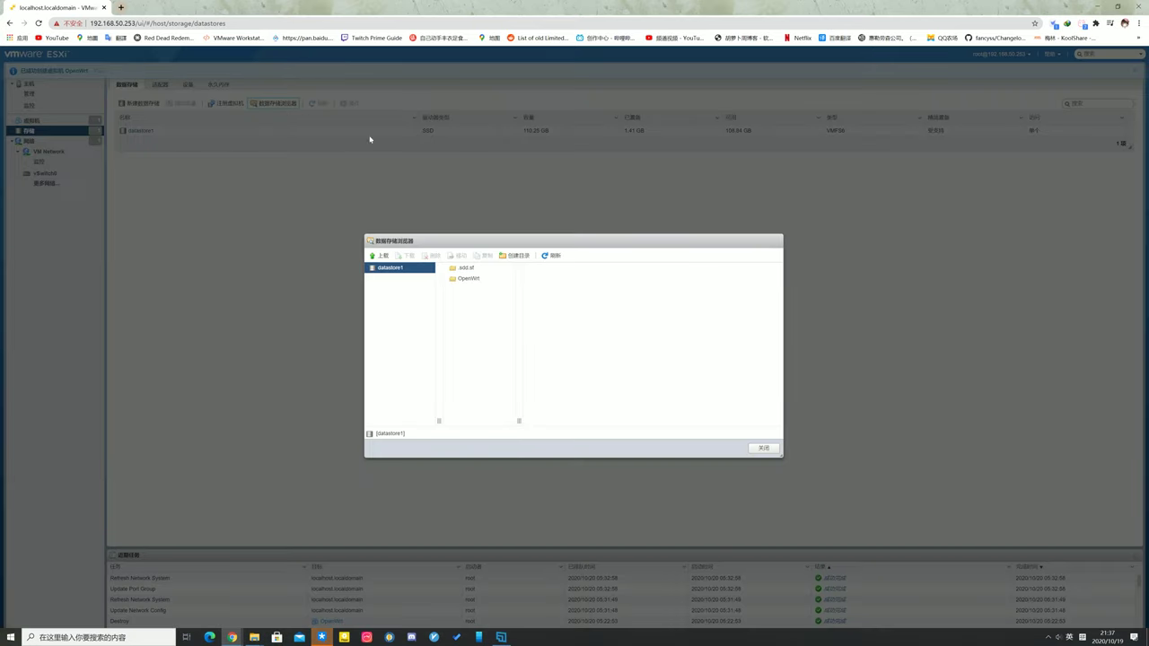
left_click(473, 278)
left_click(549, 280)
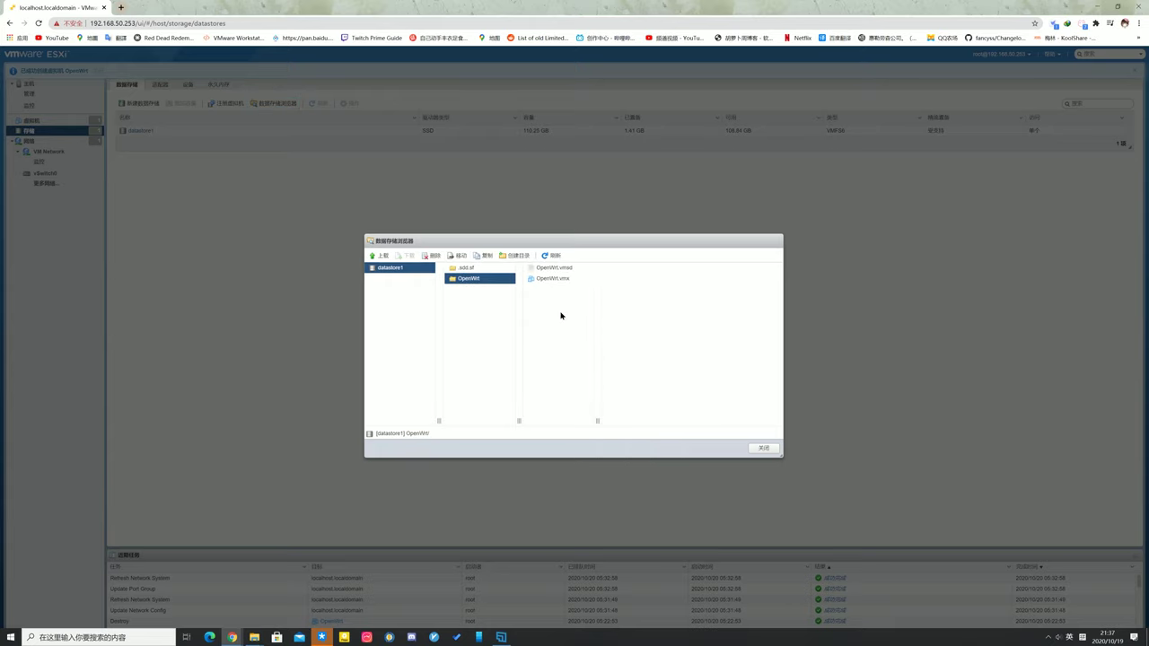
left_click(376, 255)
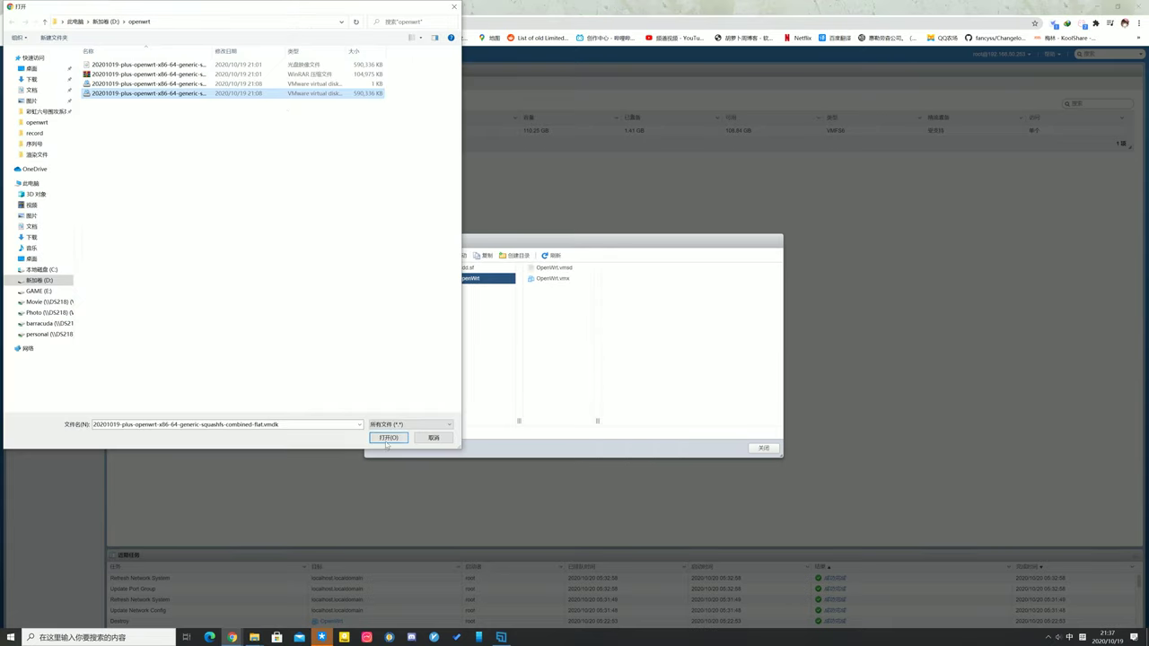
left_click(387, 440)
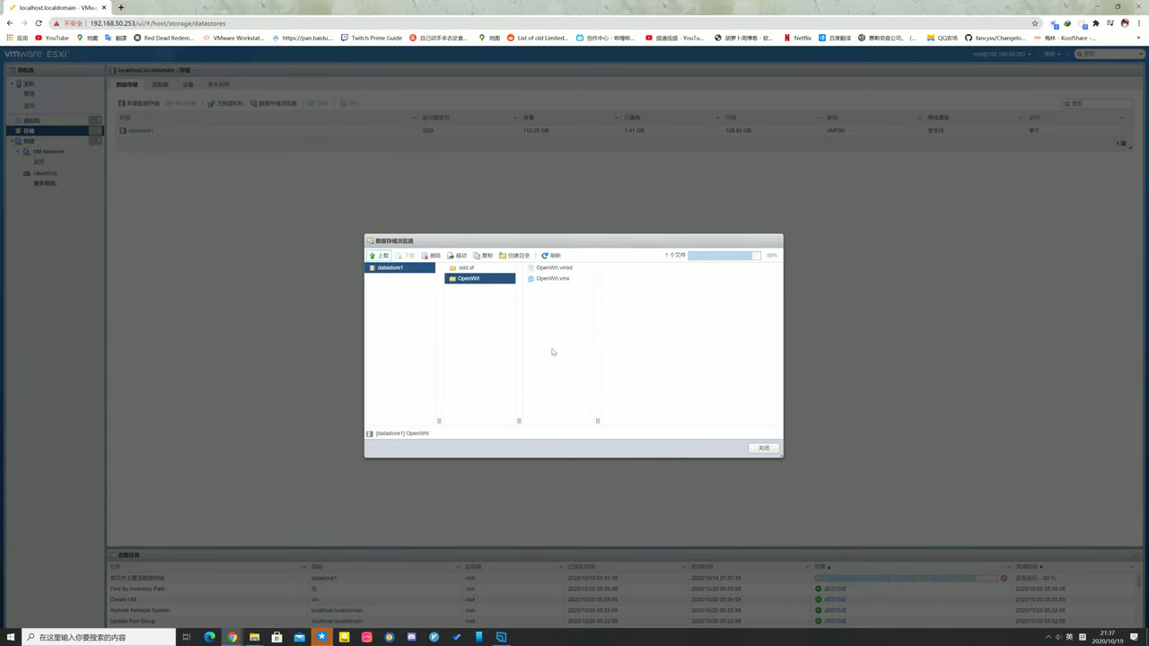
Upload the descriptor file 20201019-plus-openwrt-x86-64-generic-squashfs-combined.vmdk into the same OpenWrt datastore folder.
left_click(376, 255)
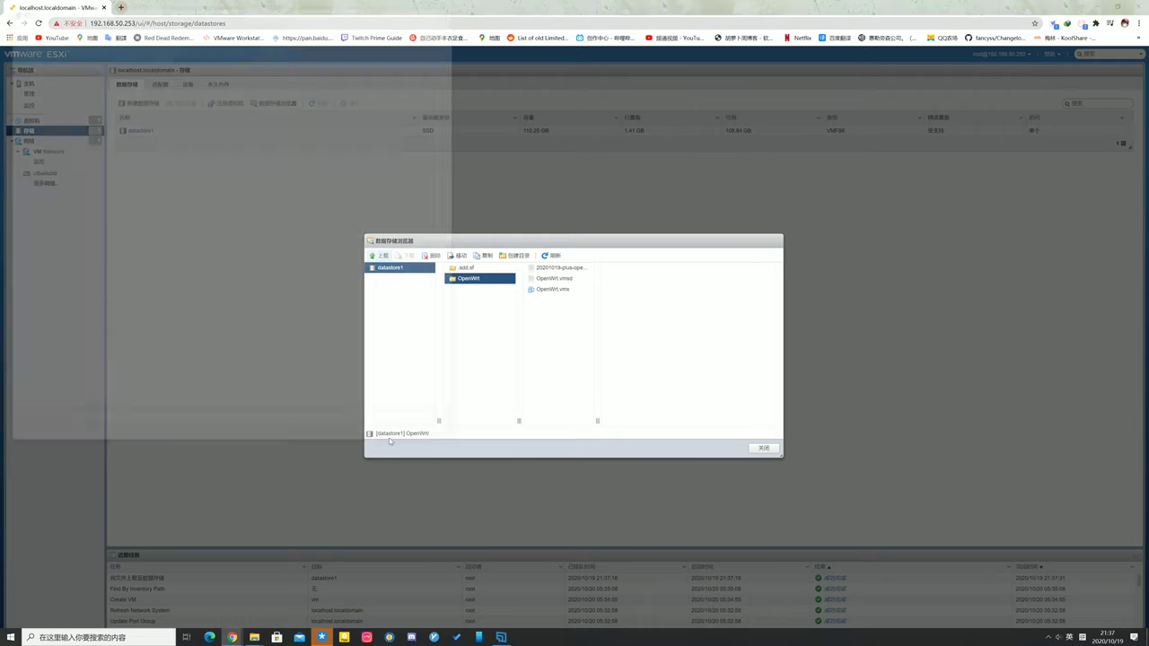
left_click(374, 83)
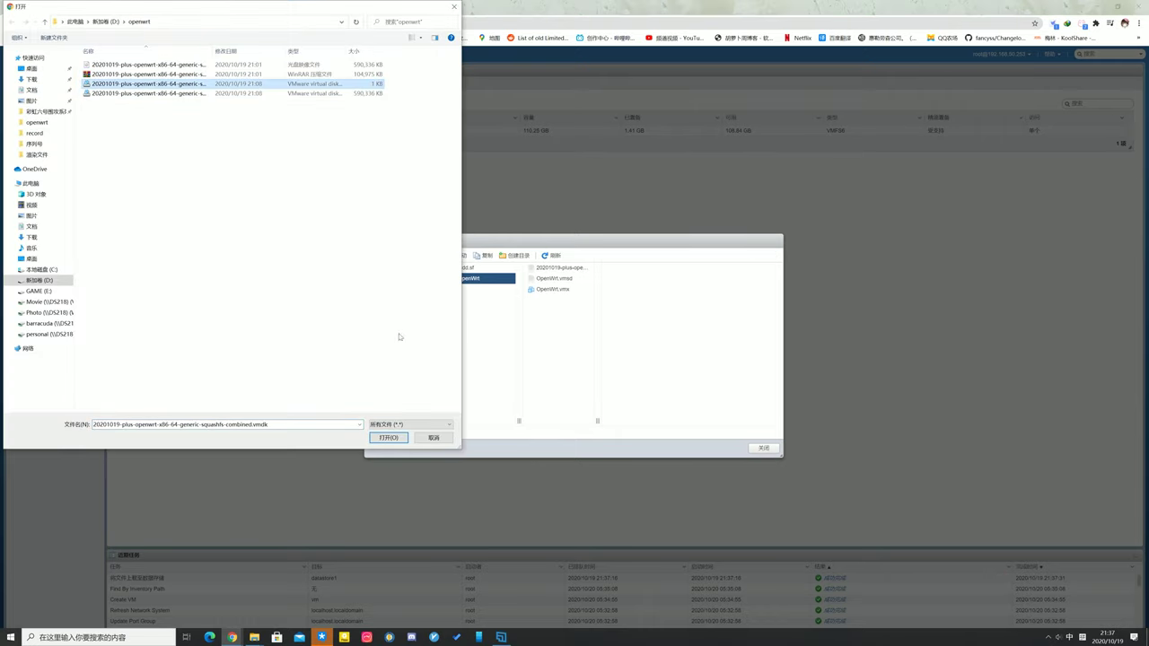
left_click(388, 437)
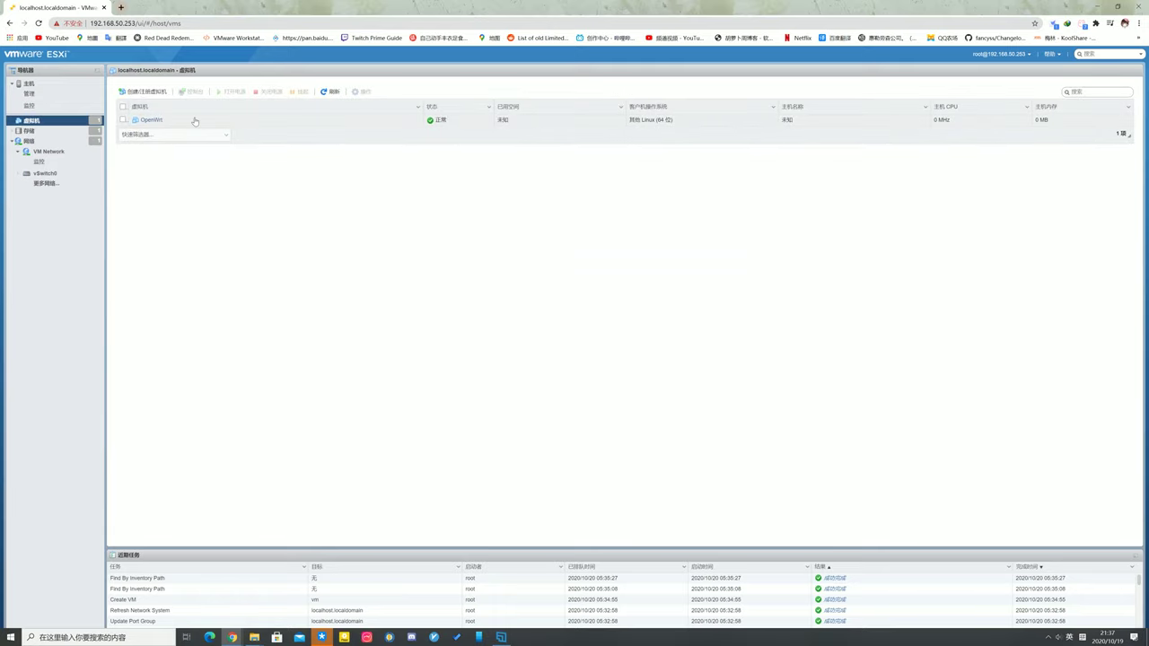
Add the uploaded VMDK from the OpenWrt folder as an existing hard disk to the OpenWrt virtual machine and save its settings.
left_click(150, 120)
left_click(332, 88)
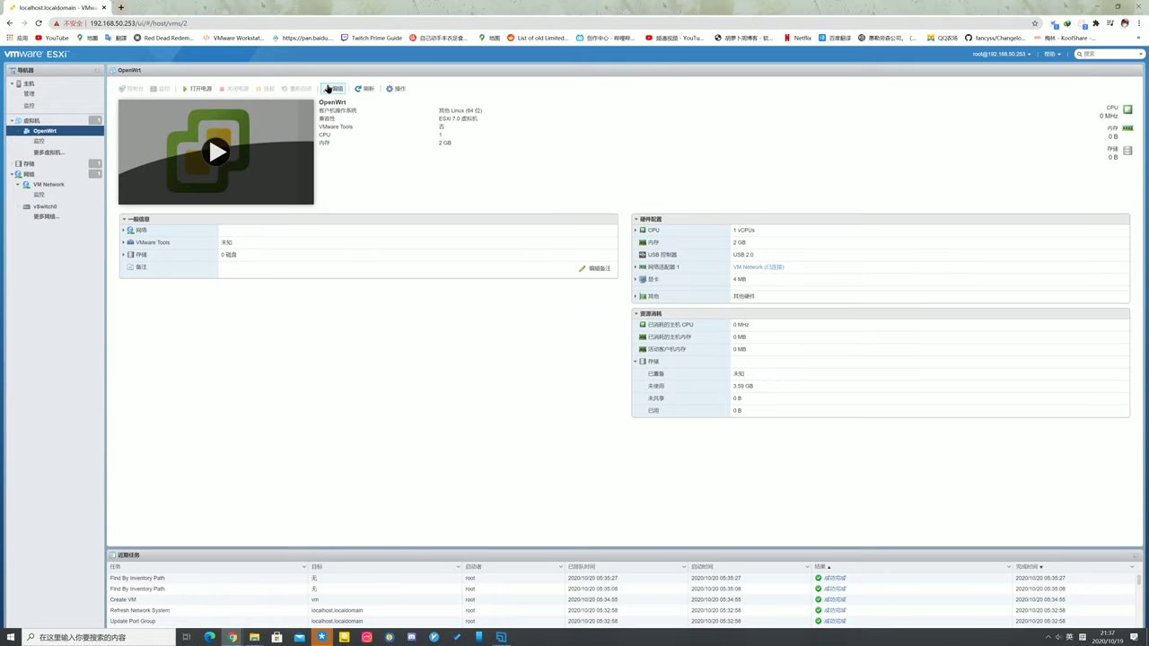
left_click(424, 273)
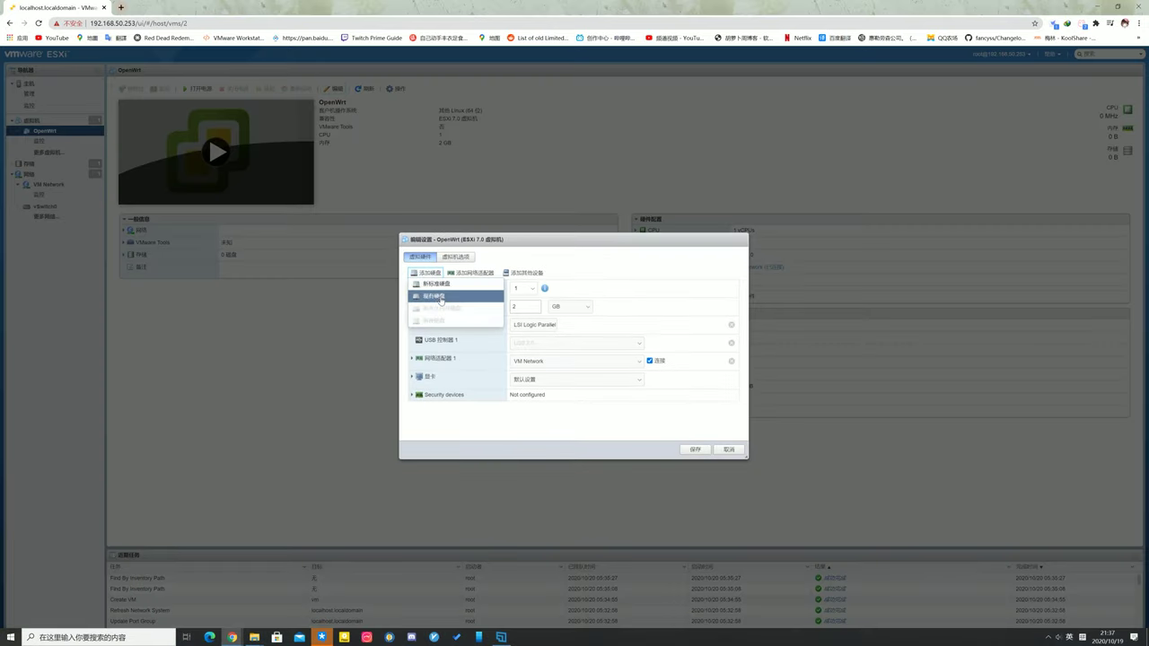
left_click(439, 297)
left_click(469, 279)
left_click(556, 268)
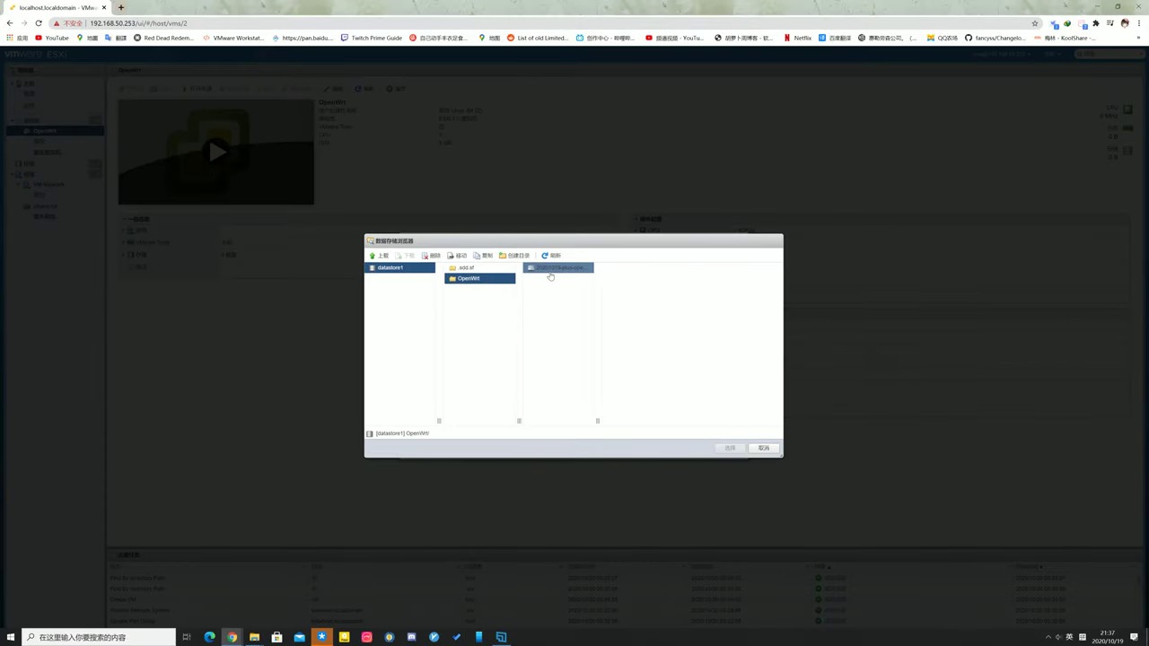
left_click(732, 447)
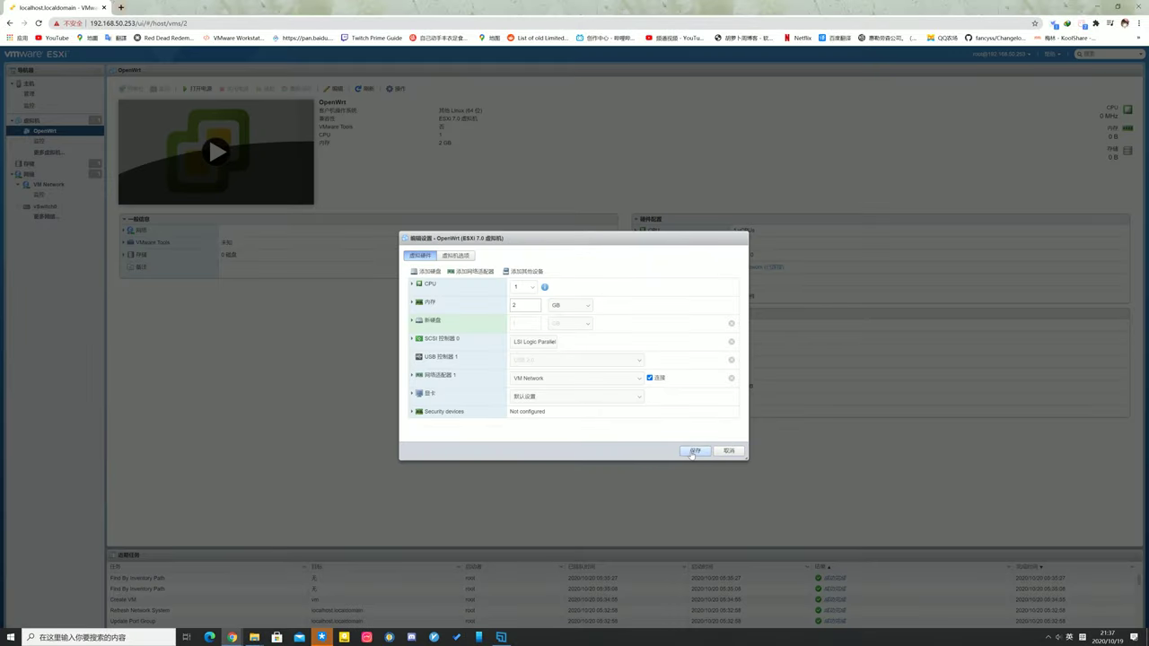
left_click(693, 451)
Set the OpenWrt virtual machine's hard disk 1 size to 2 GB and save the settings.
left_click(332, 88)
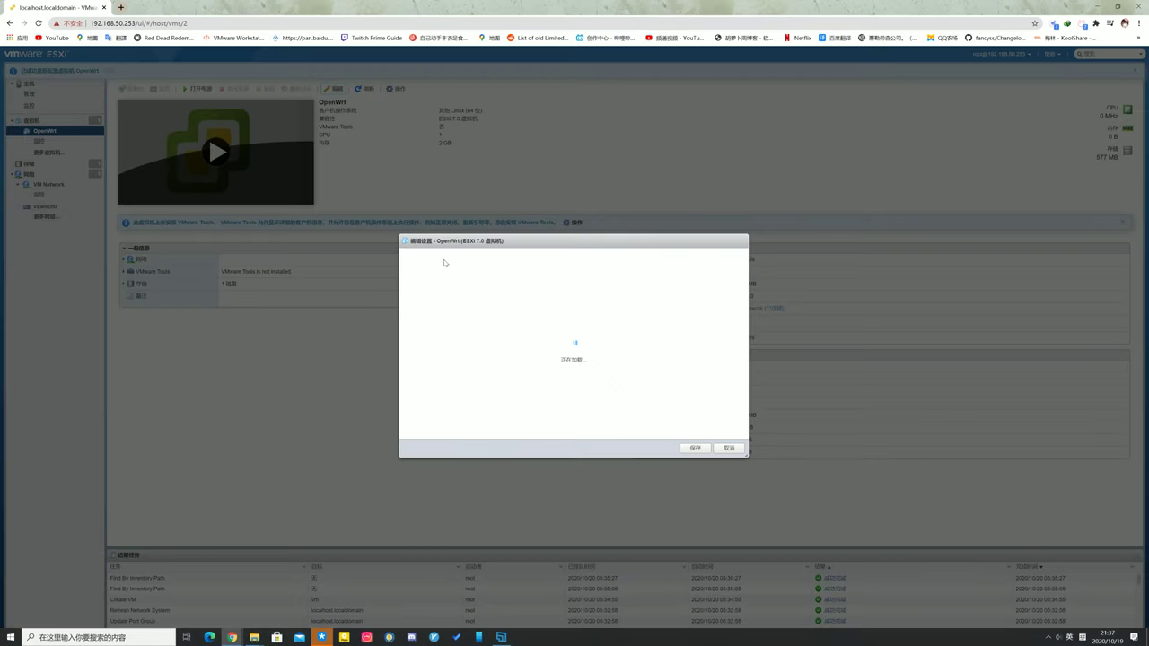
left_click(559, 326)
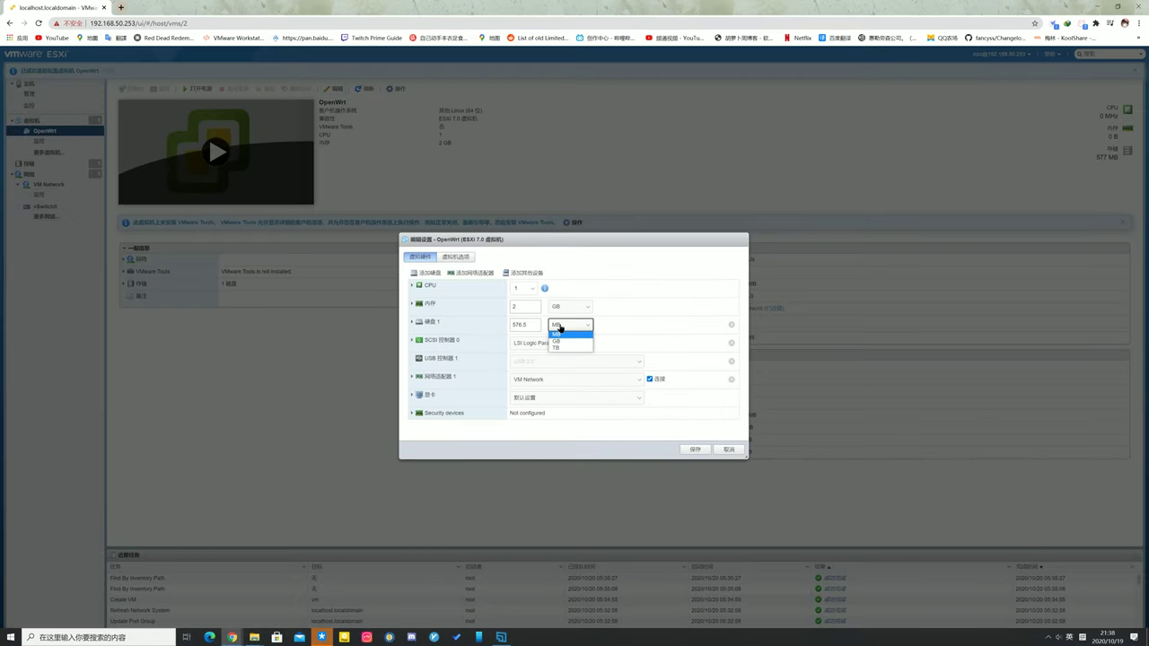
left_click(561, 341)
left_click_drag(541, 326, 483, 322)
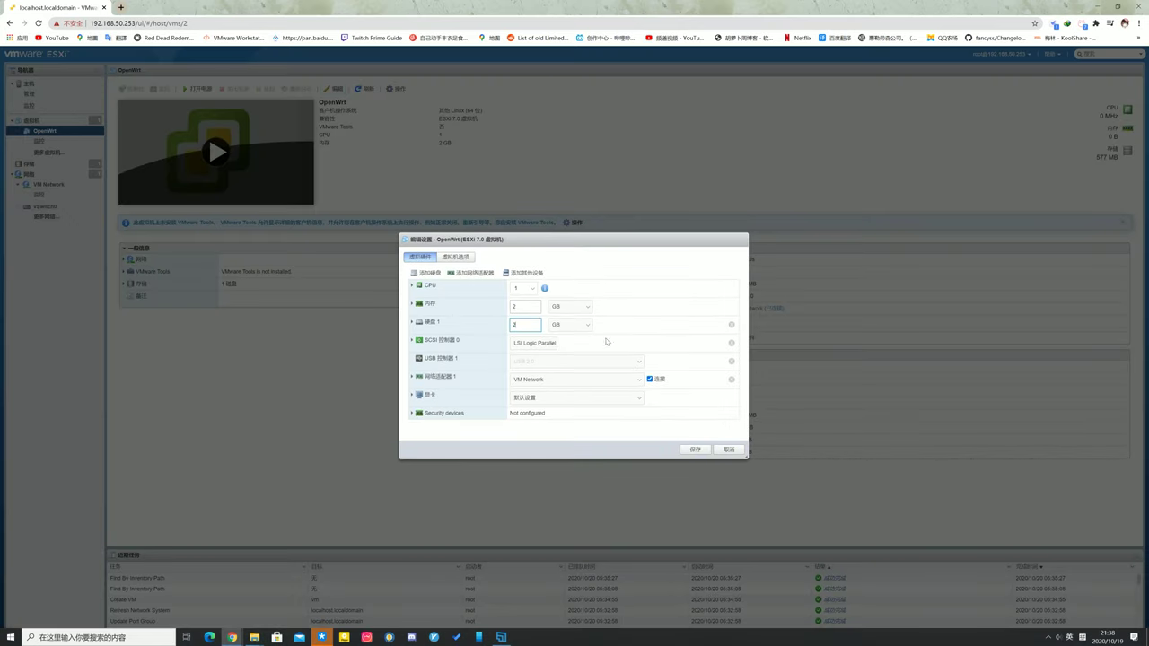
left_click(695, 449)
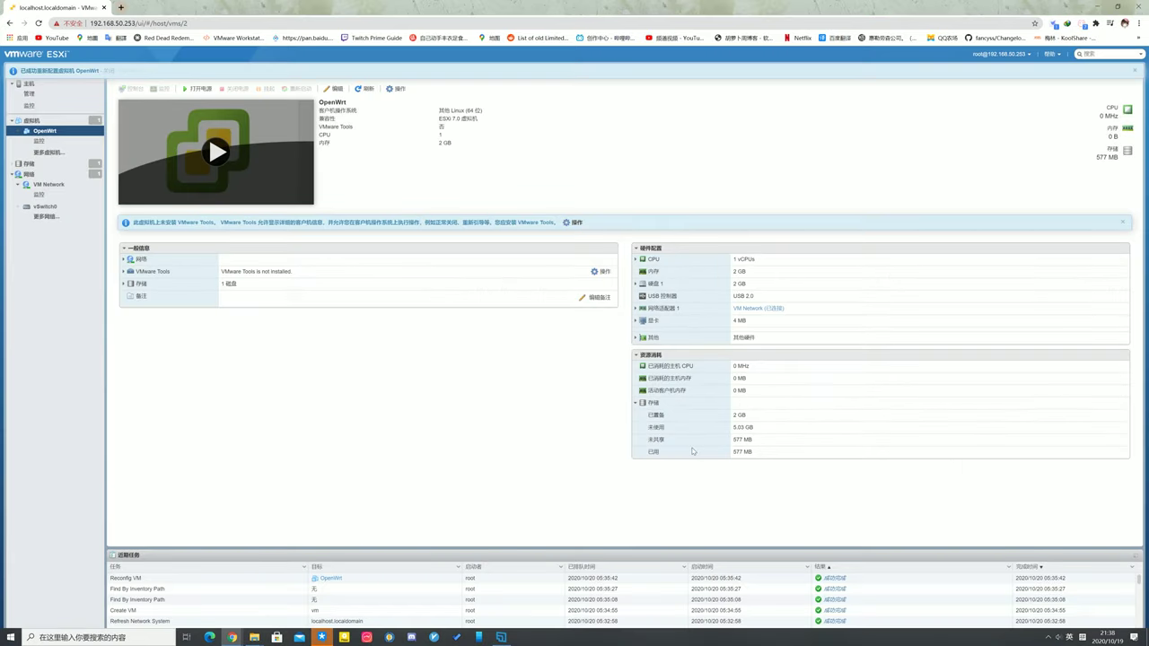
Power on the OpenWrt virtual machine and open /etc/config/network in vi from its console.
left_click(214, 146)
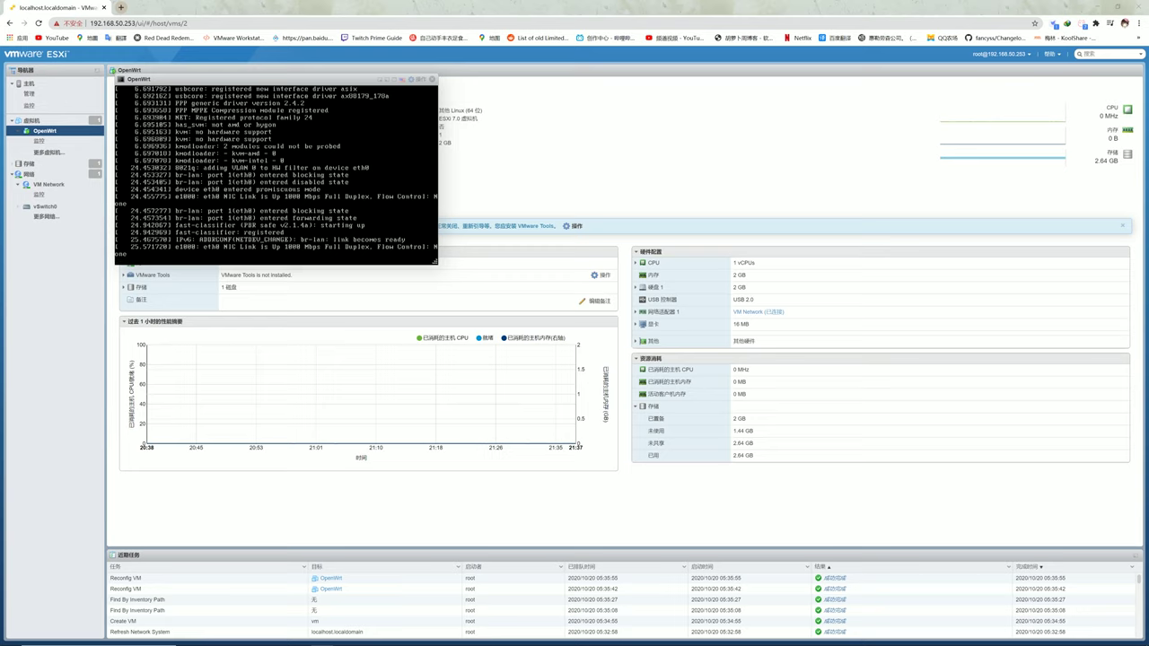
key("Return")
type("vi /etc/config/ne")
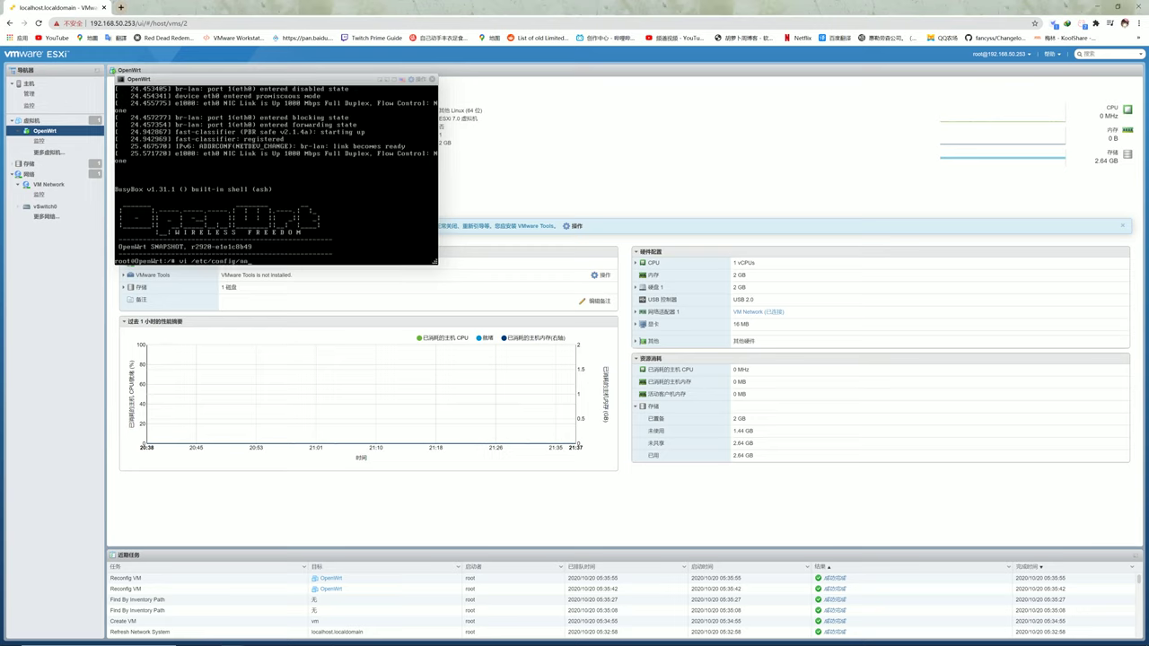
type("twork")
key("Return")
Set the lan interface's ipaddr to 192.168.50.254, save the network configuration file, and reboot OpenWrt.
key("Down")
key("Escape")
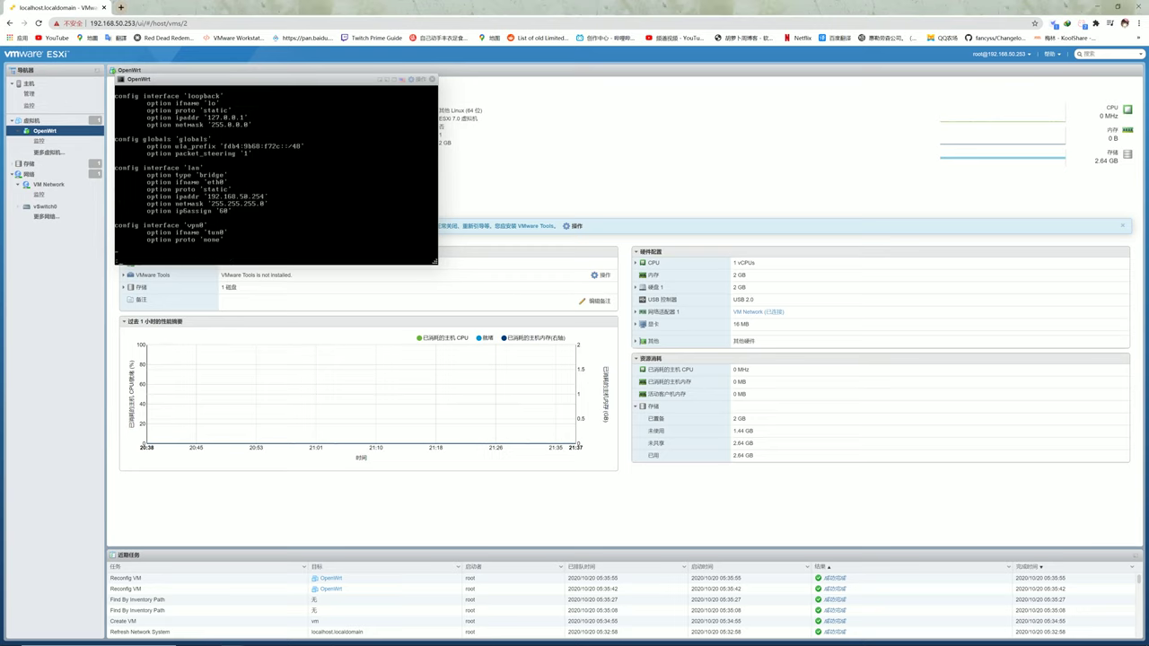
type(":wq")
key("Return")
key("Return")
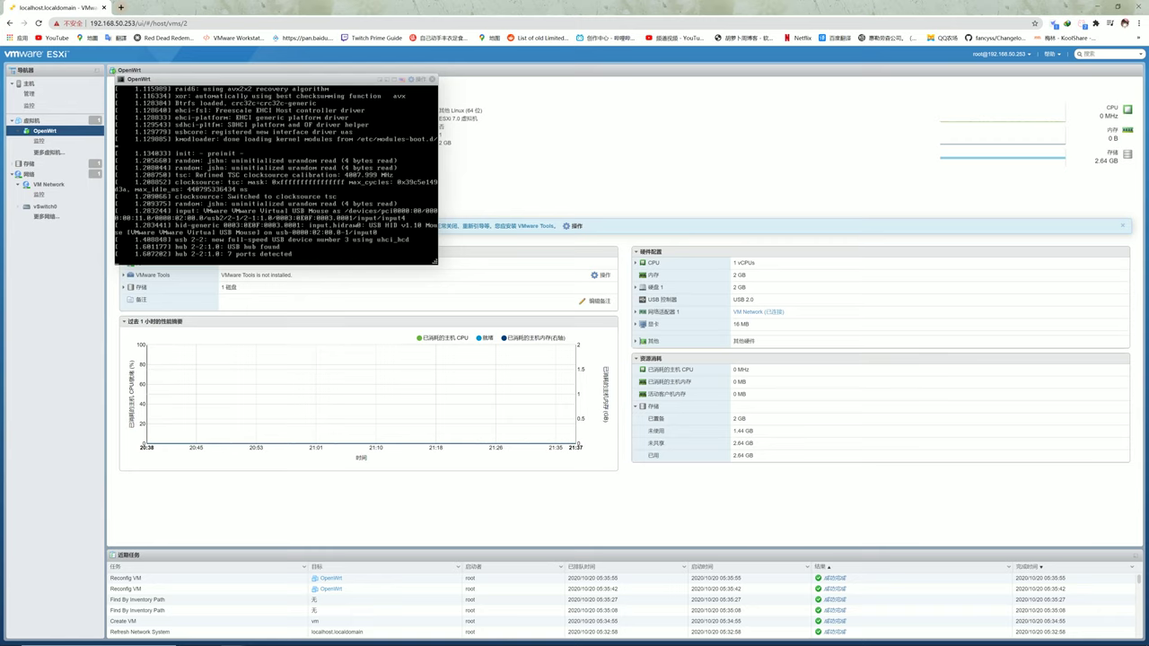
Open the OpenWrt web interface at 192.168.50.254 in a new browser tab and log in.
key("ctrl+t")
type("192")
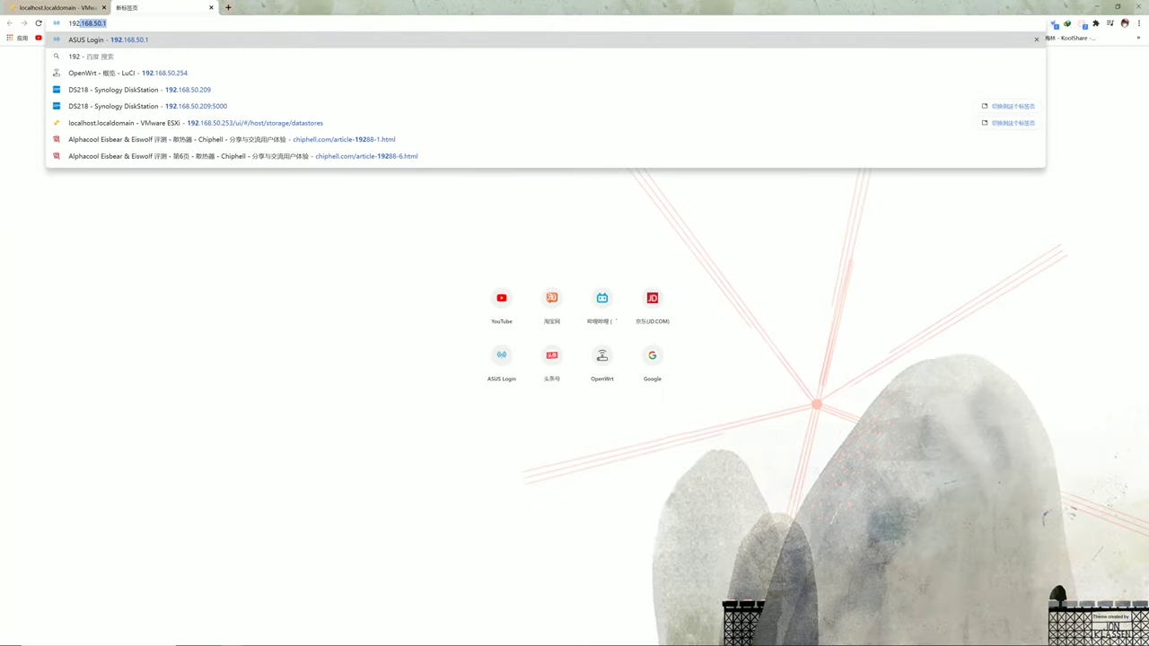
key("Down")
key("Down")
key("Return")
key("Return")
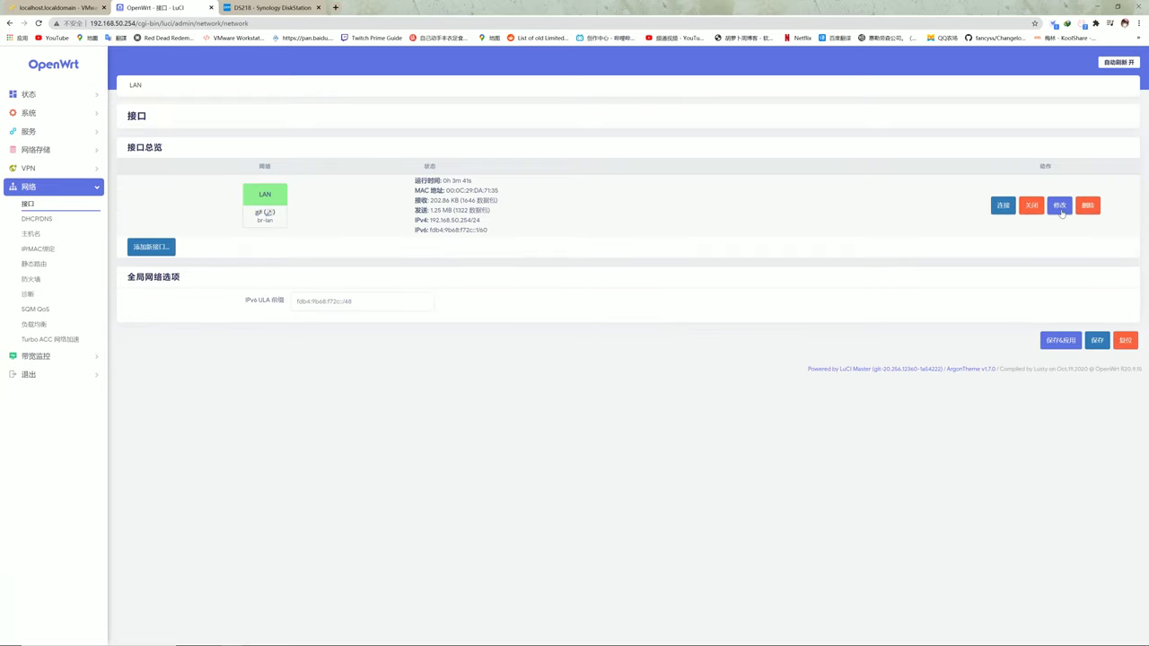
Set the LAN interface's IPv4 gateway to 192.168.50.1, enable 忽略此接口 to turn off its DHCP, and save and apply.
left_click(1061, 206)
left_click(362, 335)
left_click(341, 352)
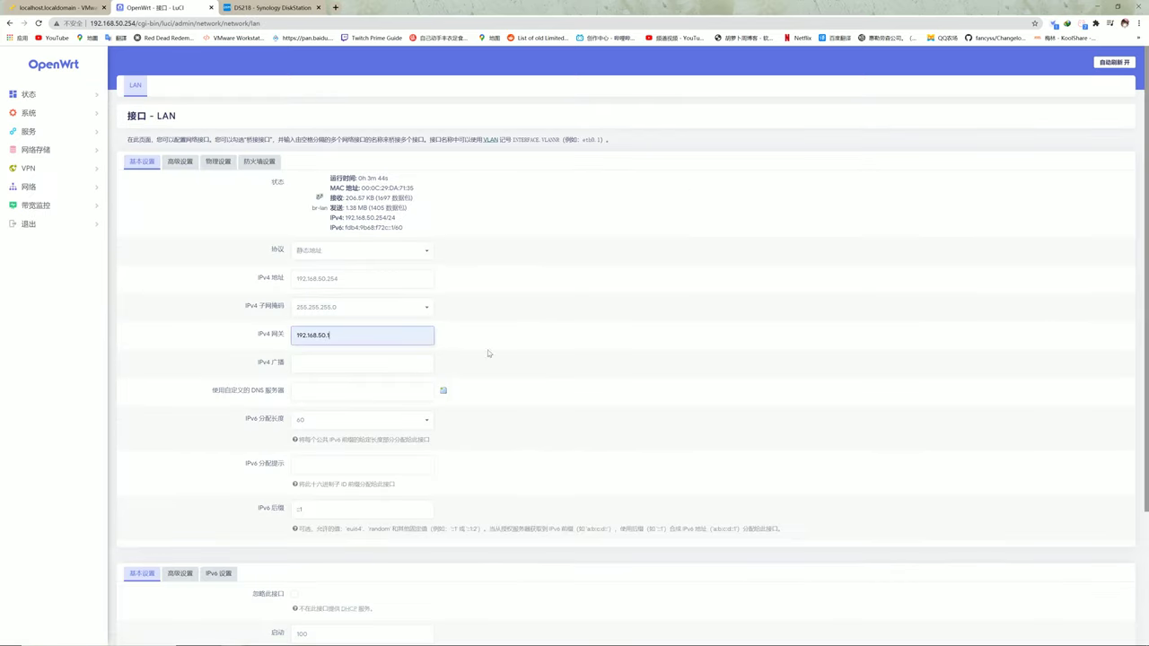
scroll(530, 339, "down", 3)
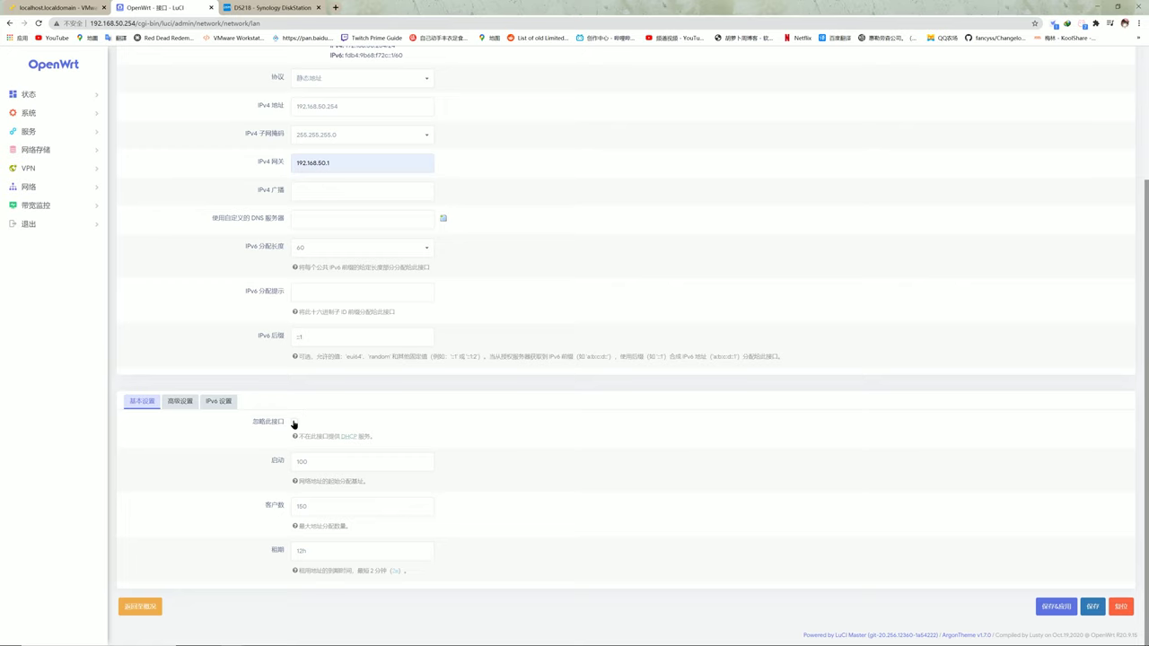
left_click(294, 422)
left_click(1057, 607)
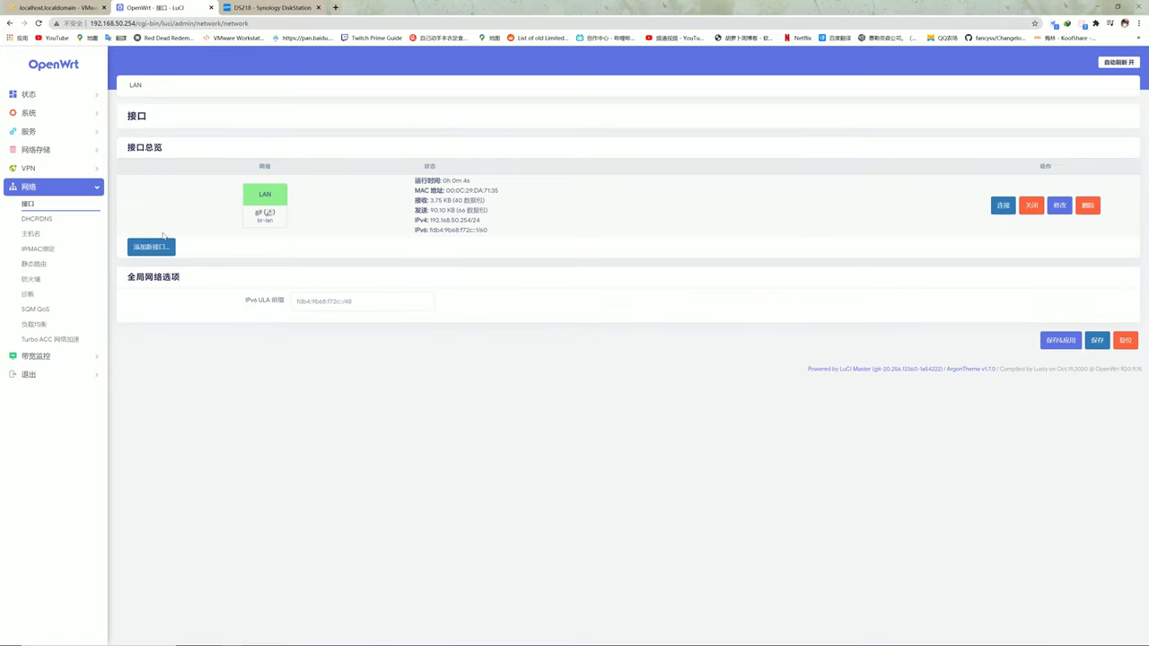
Enable IPv6, BBR and DNS acceleration in Turbo ACC with upstream DNS server 119.29.29.29, and save and apply.
left_click(49, 339)
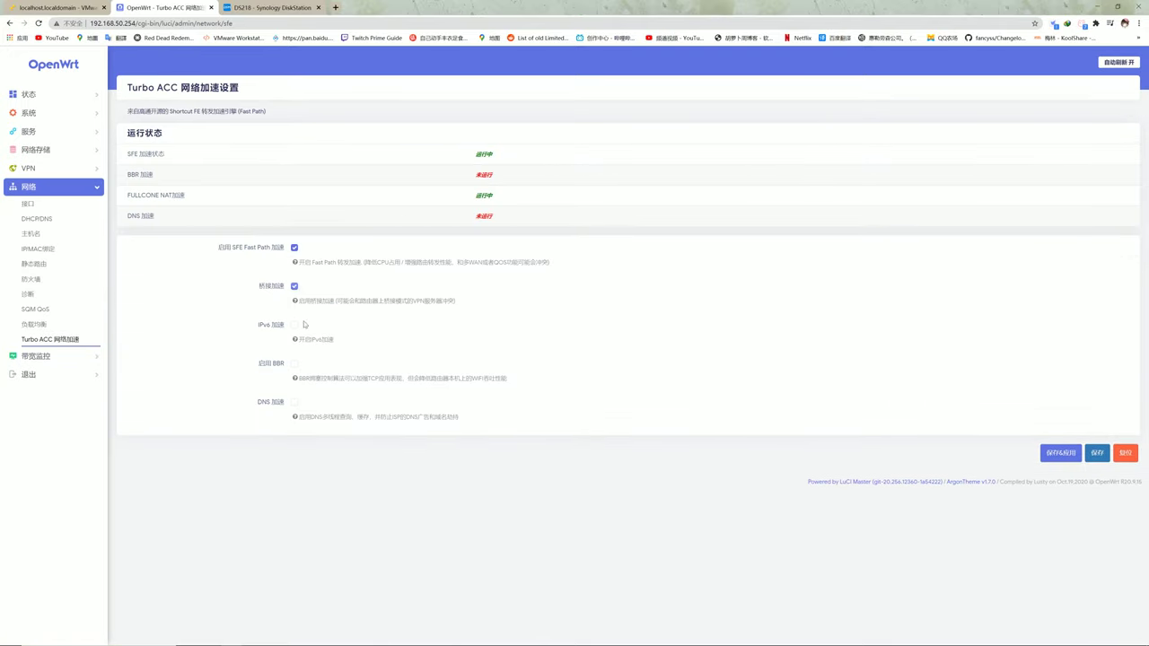
left_click(293, 401)
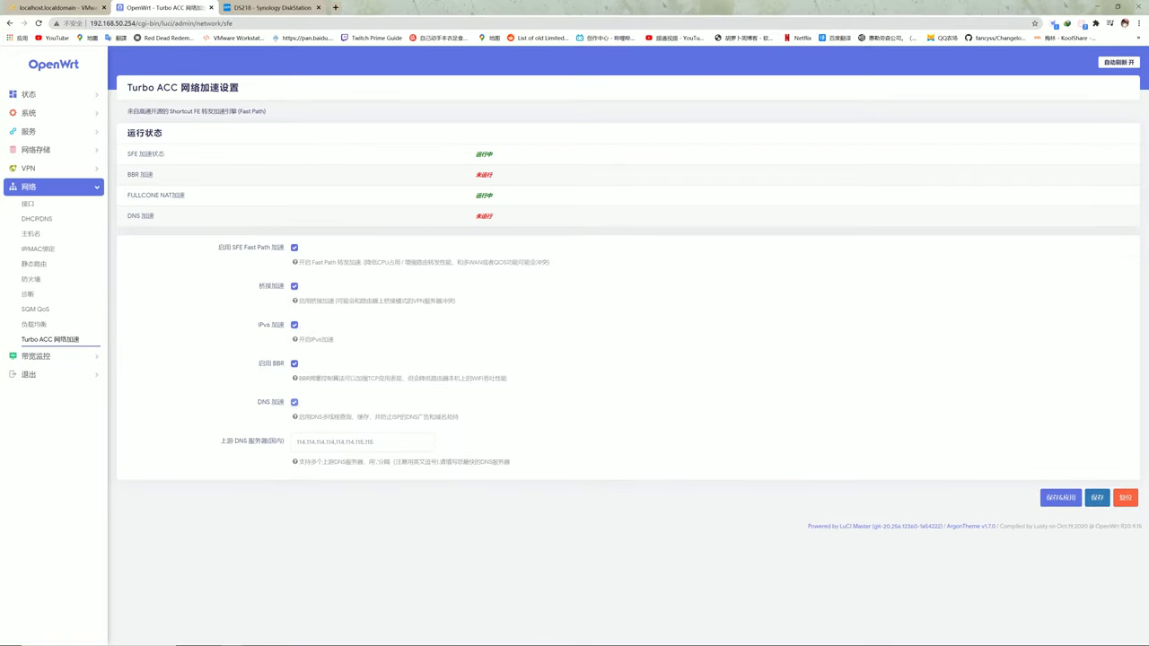
left_click_drag(335, 442, 270, 441)
type("119.29")
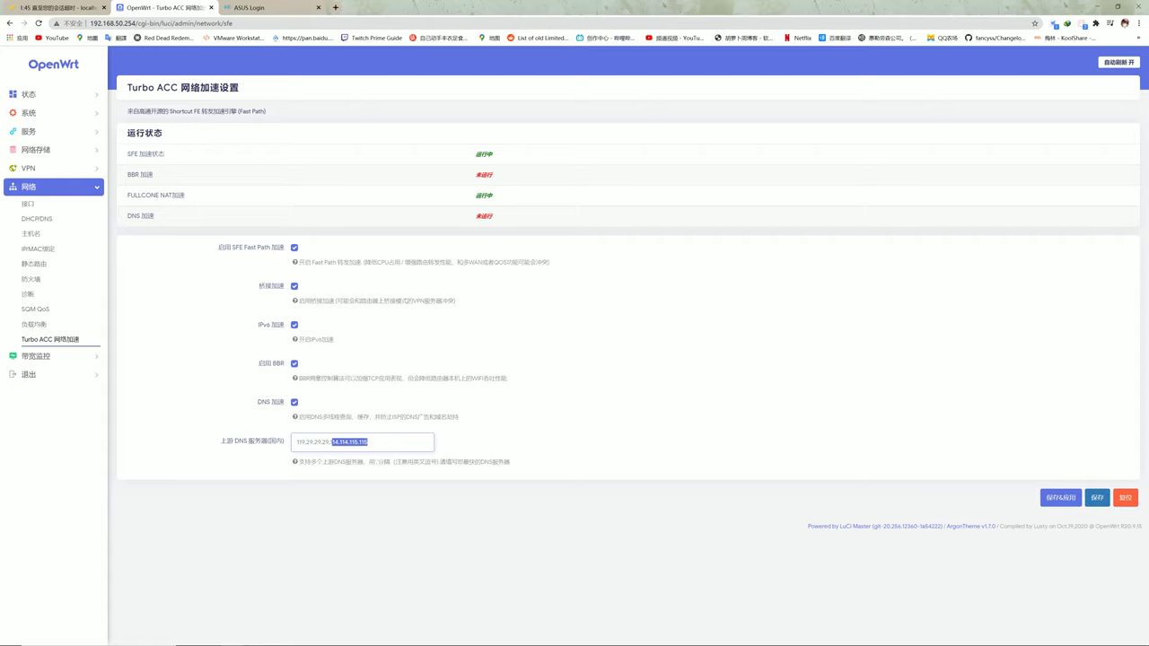
key("BackSpace")
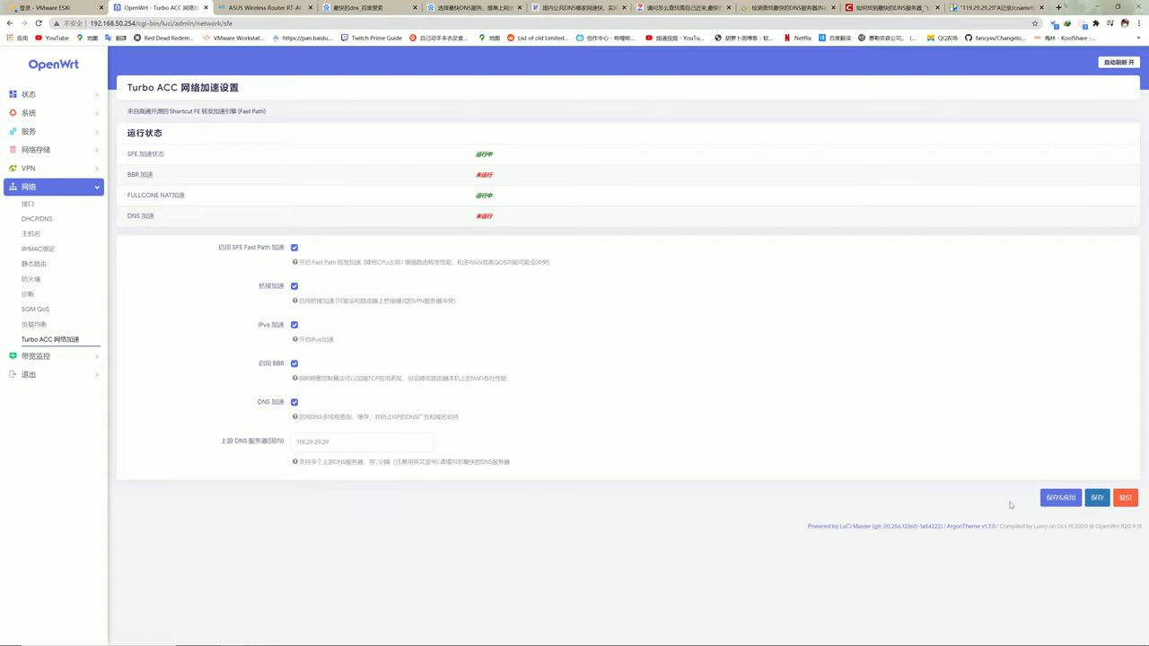
left_click(1052, 499)
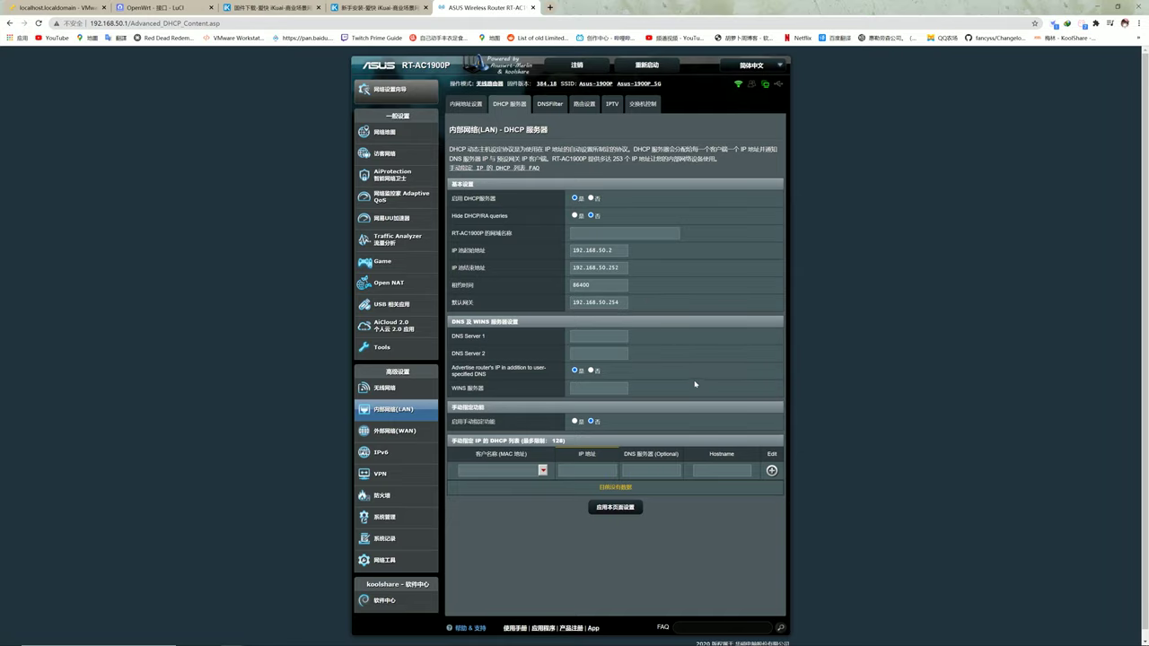
Apply the ASUS router's DHCP server settings with 192.168.50.254 as the default gateway.
left_click(617, 511)
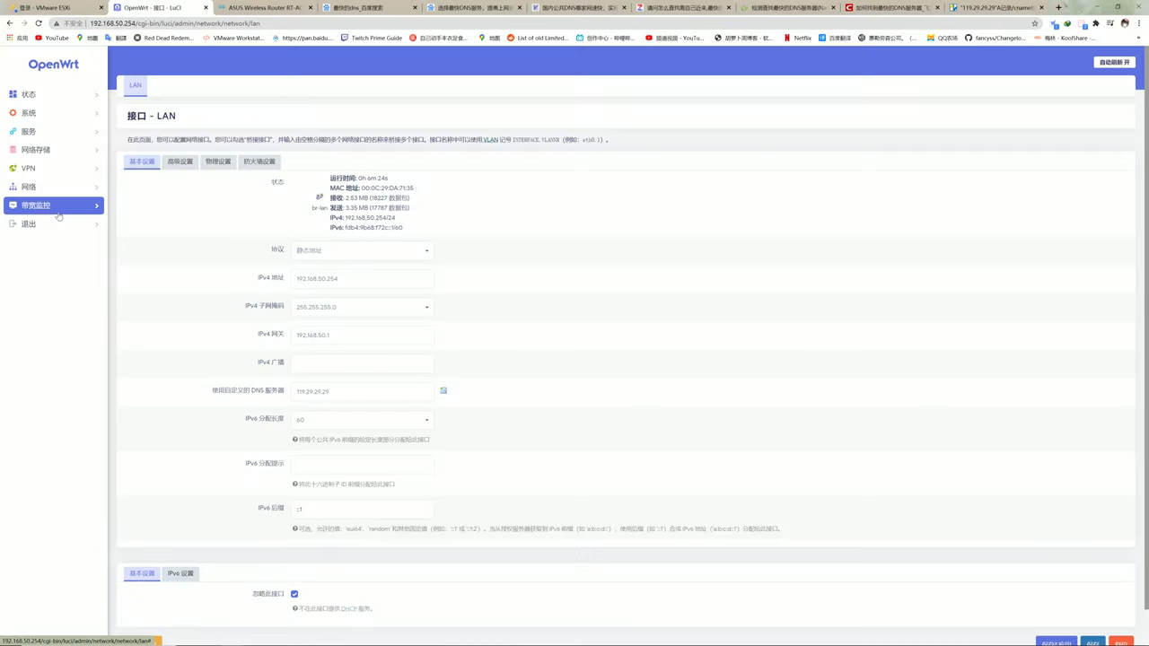
Set the Windows Ethernet adapter's IPv4 properties to obtain both the IP address and the DNS server address automatically.
left_click(36, 187)
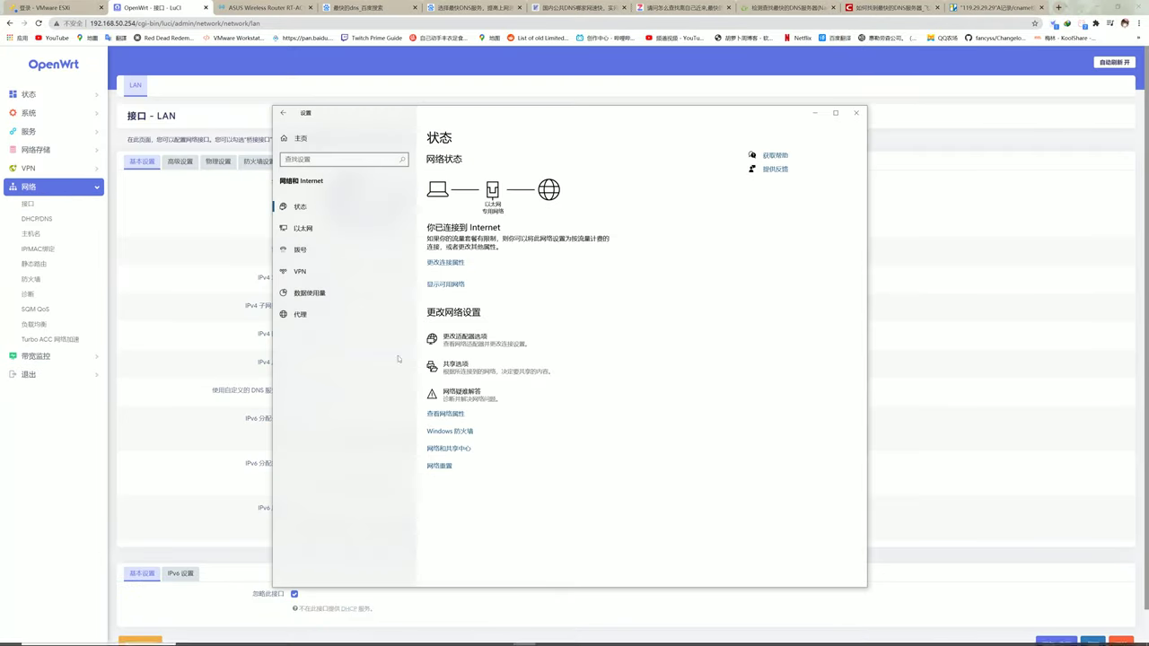
left_click(464, 338)
right_click(519, 217)
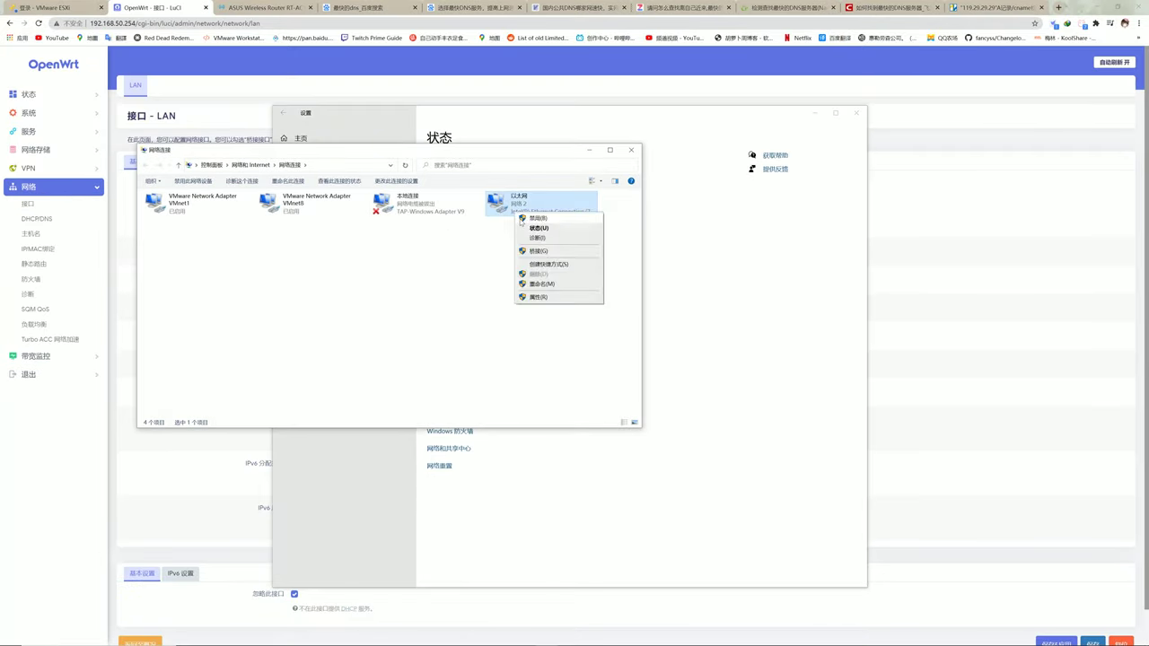
left_click(539, 296)
left_click(222, 318)
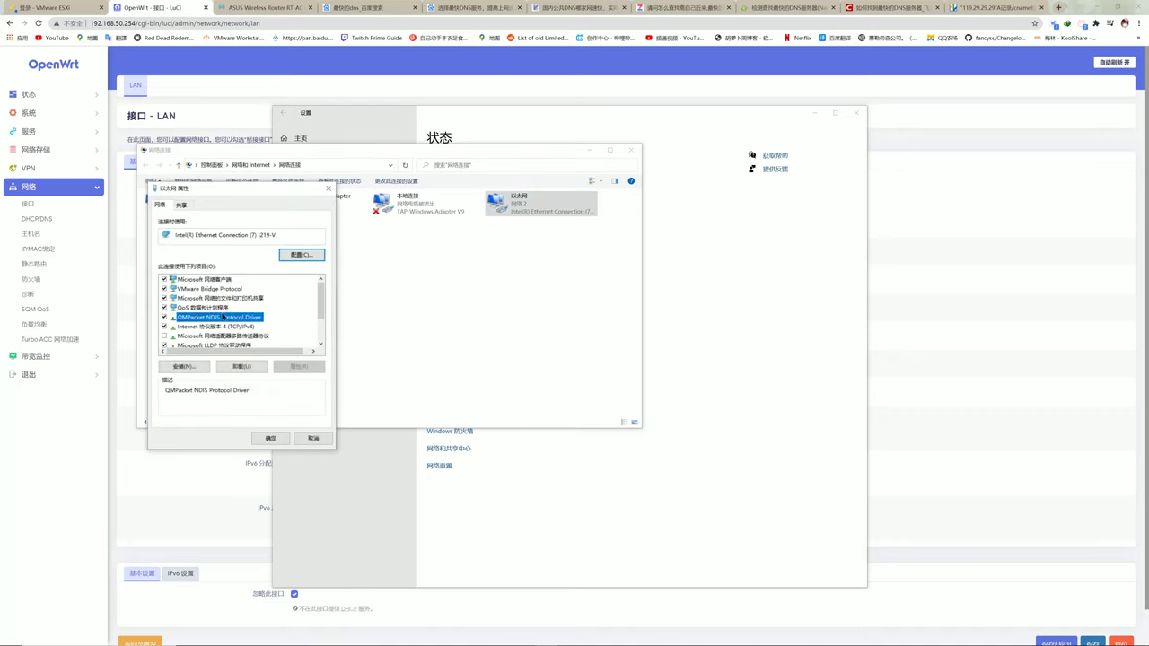
double_click(215, 327)
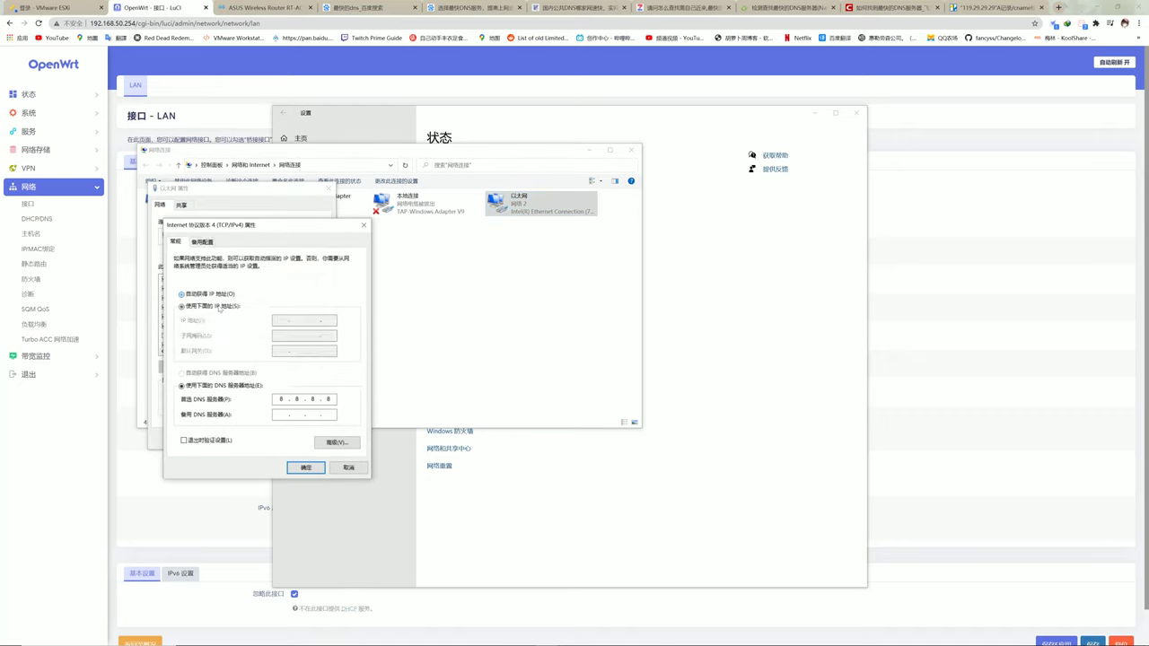
left_click(224, 375)
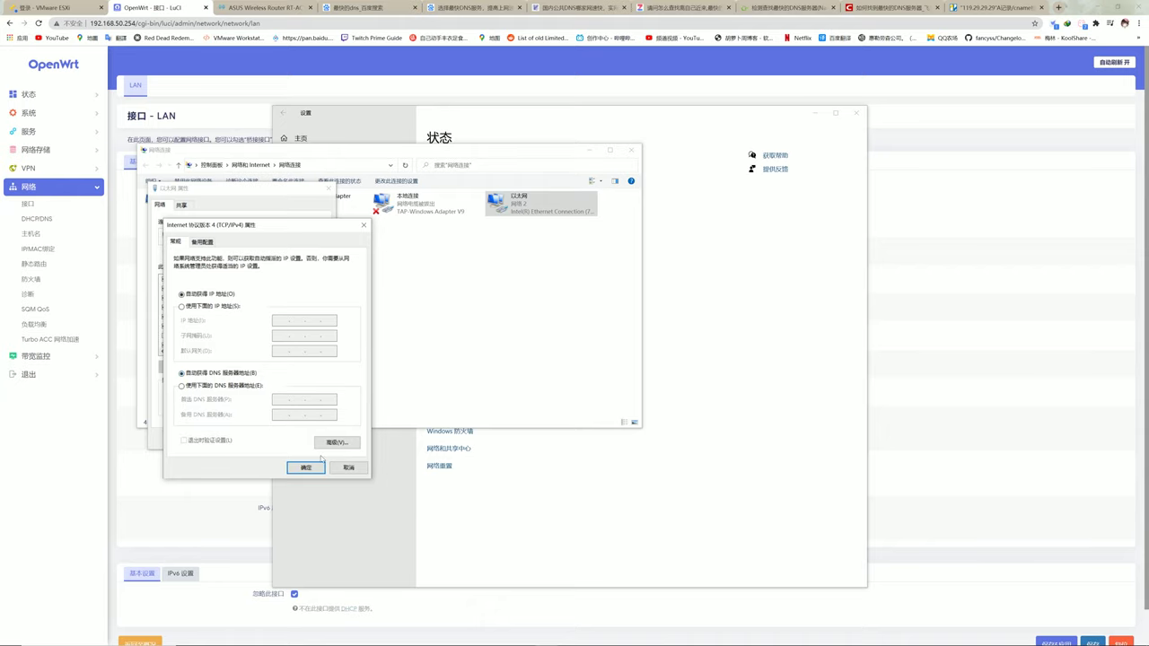
left_click(305, 467)
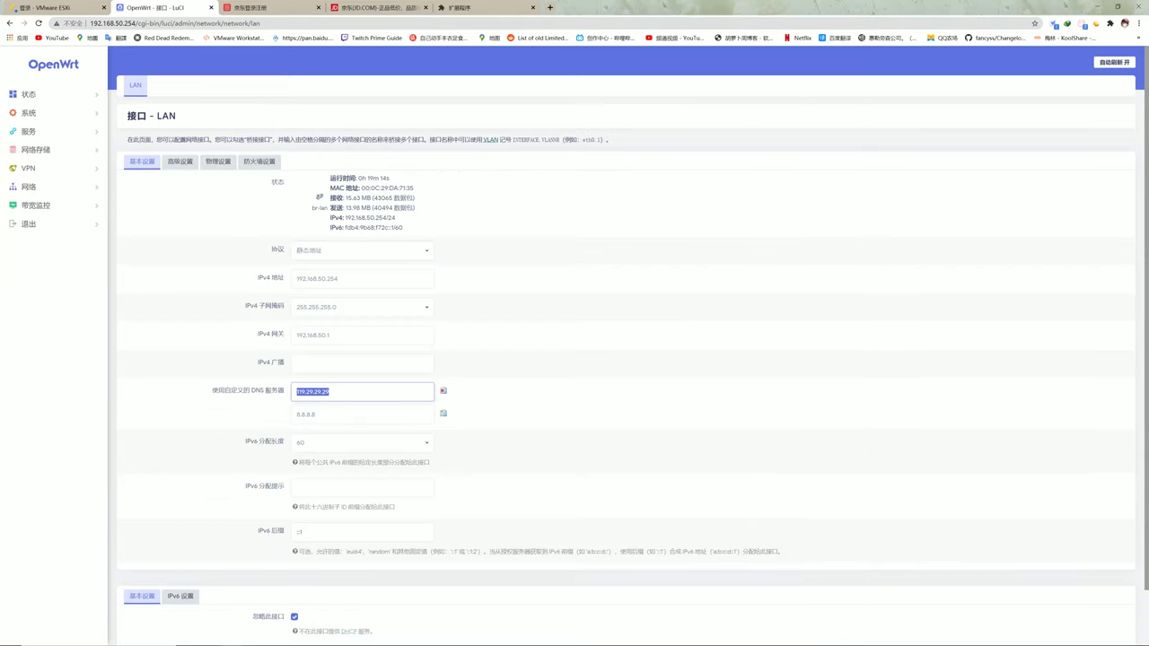
Set the OpenWrt LAN interface's custom DNS servers to 8.8.8.8 and 119.29.29.29, and open YouTube to test the connection.
type("8.8.8.8")
key("Tab")
key("shift+Left")
key("shift+Left")
key("shift+Left")
type("1")
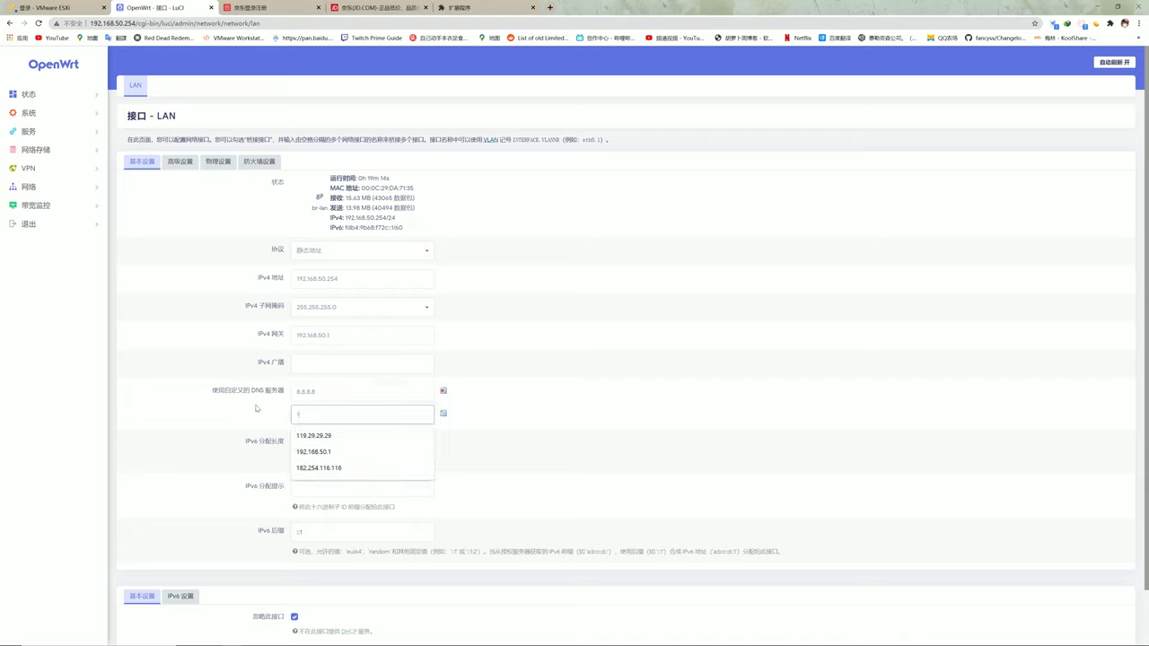
type("19.29.29.2")
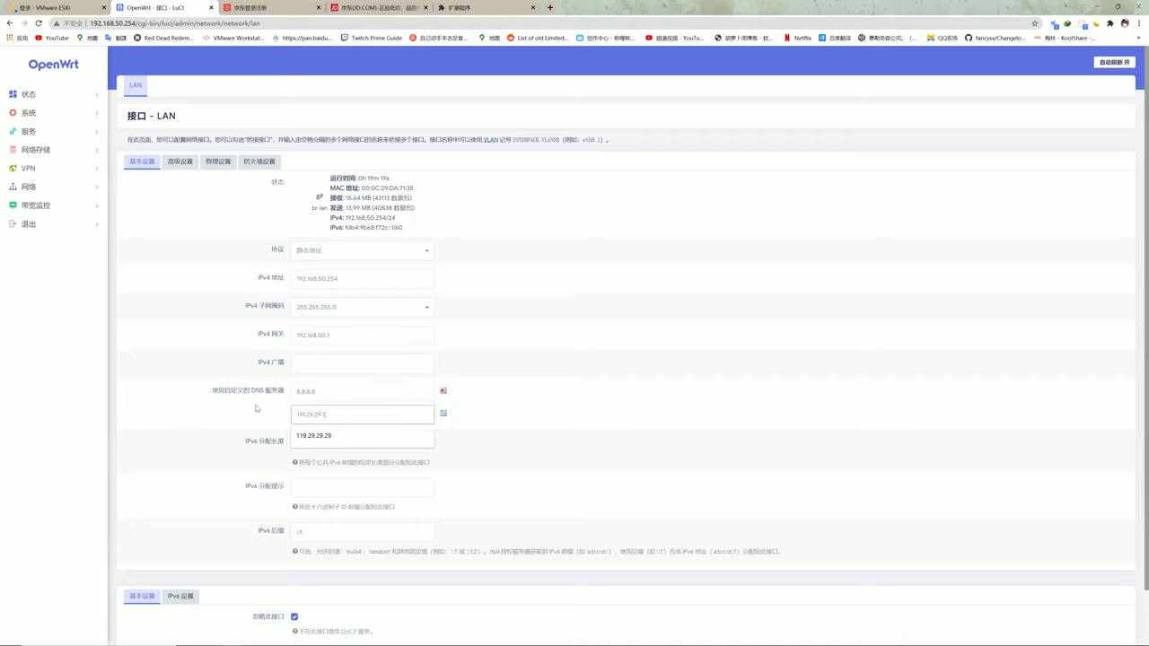
type("9")
key("Return")
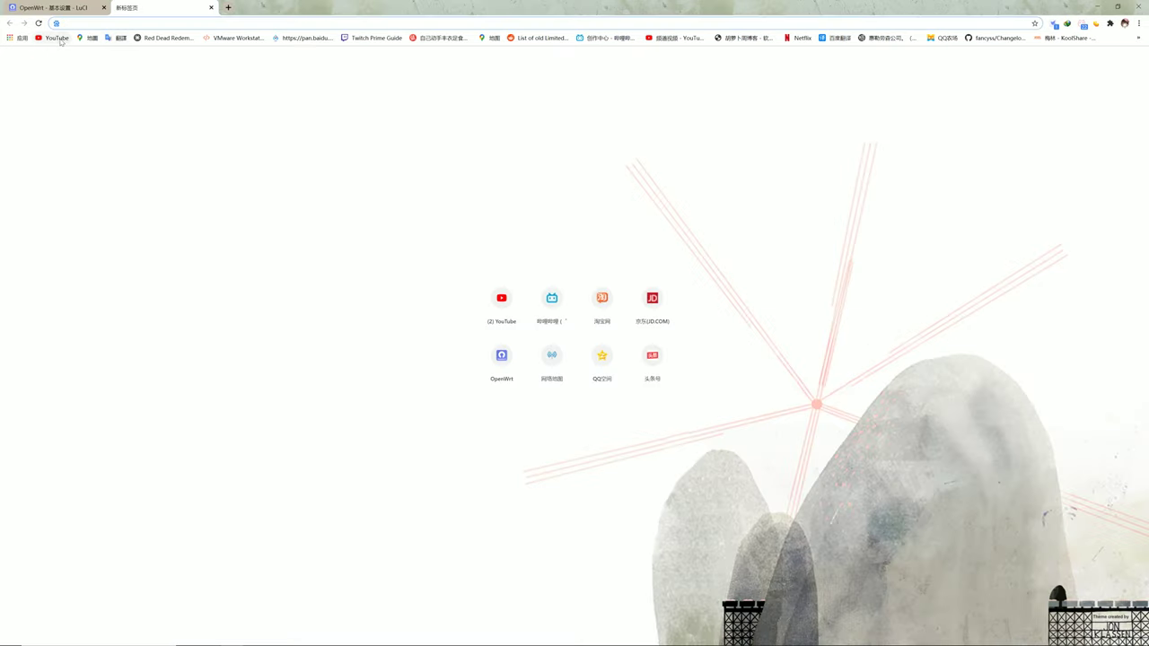
left_click(60, 39)
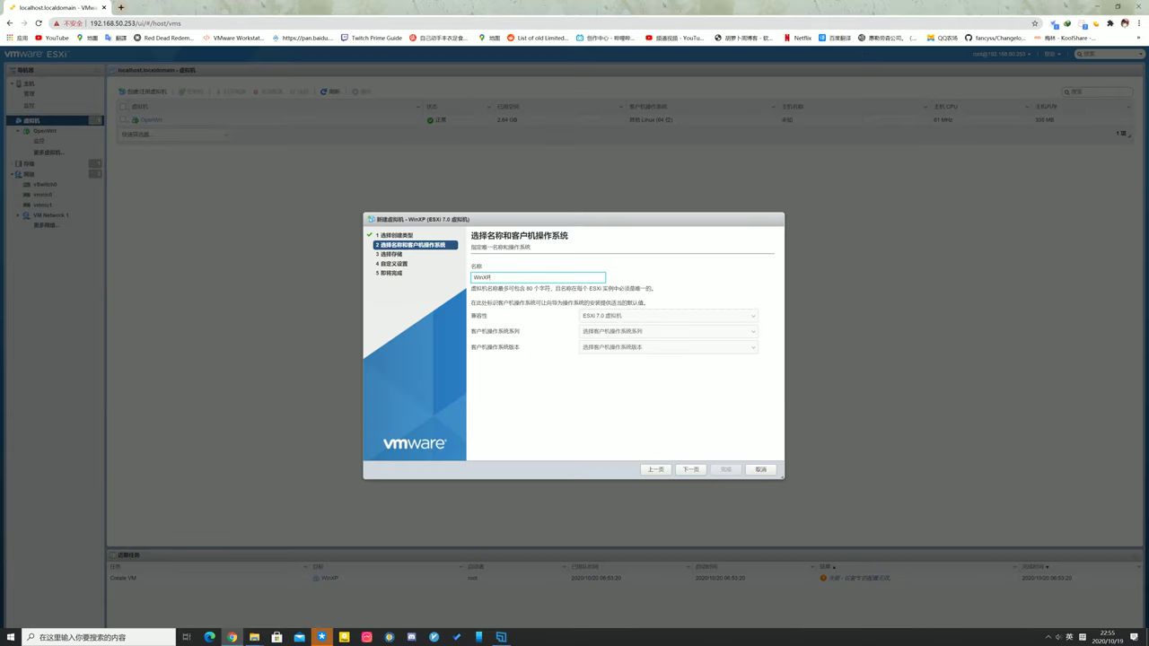
Choose Windows and Microsoft Windows XP Professional (32 位) as the WinXP virtual machine's guest system, and accept datastore1 as its storage.
left_click(599, 327)
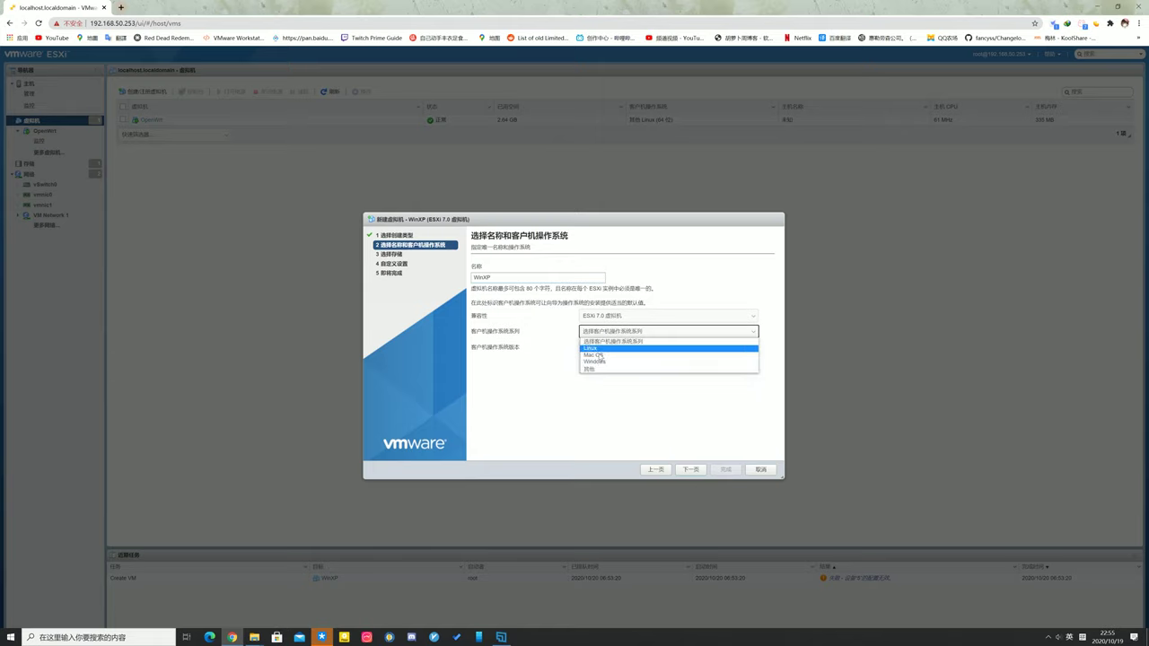
left_click(601, 348)
left_click(605, 348)
scroll(629, 431, "down", 5)
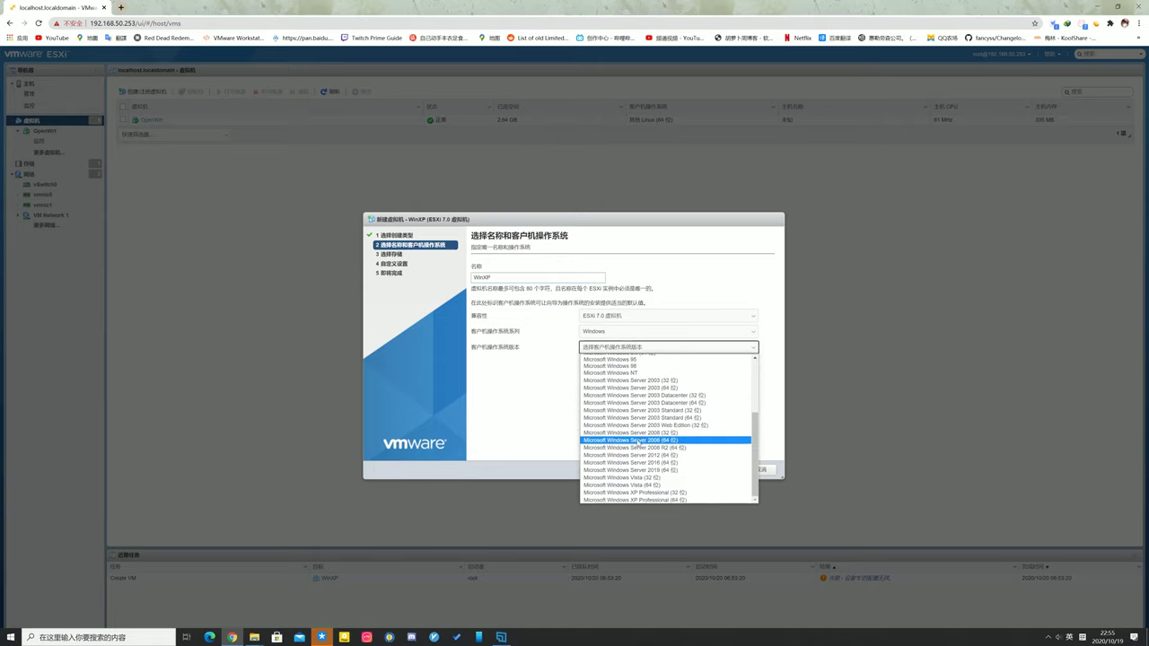
left_click(648, 492)
left_click(690, 469)
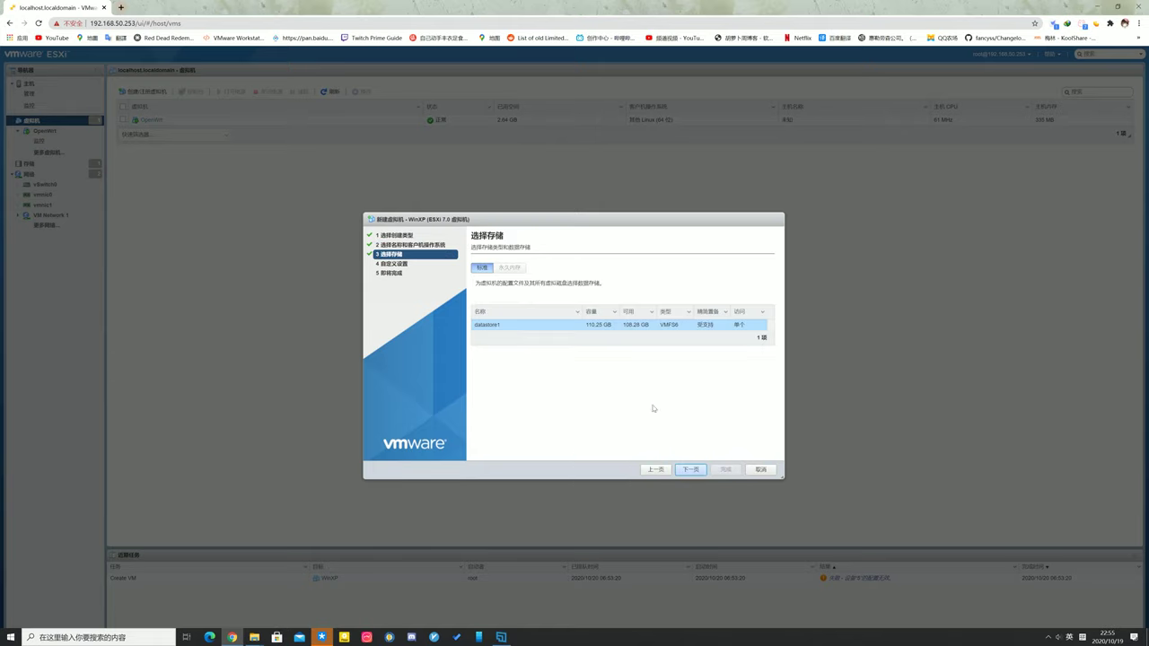
left_click(676, 466)
Give the WinXP virtual machine 3 GB of memory and 2 CPUs with 2 cores per socket.
left_click(638, 317)
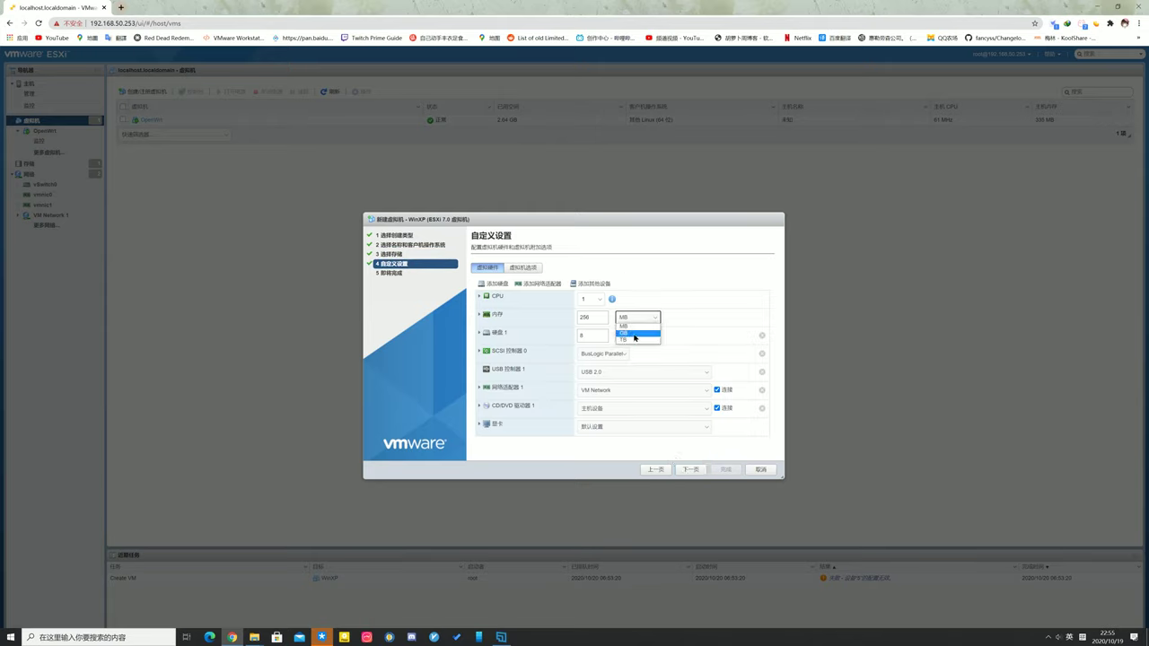
left_click(635, 334)
type("3")
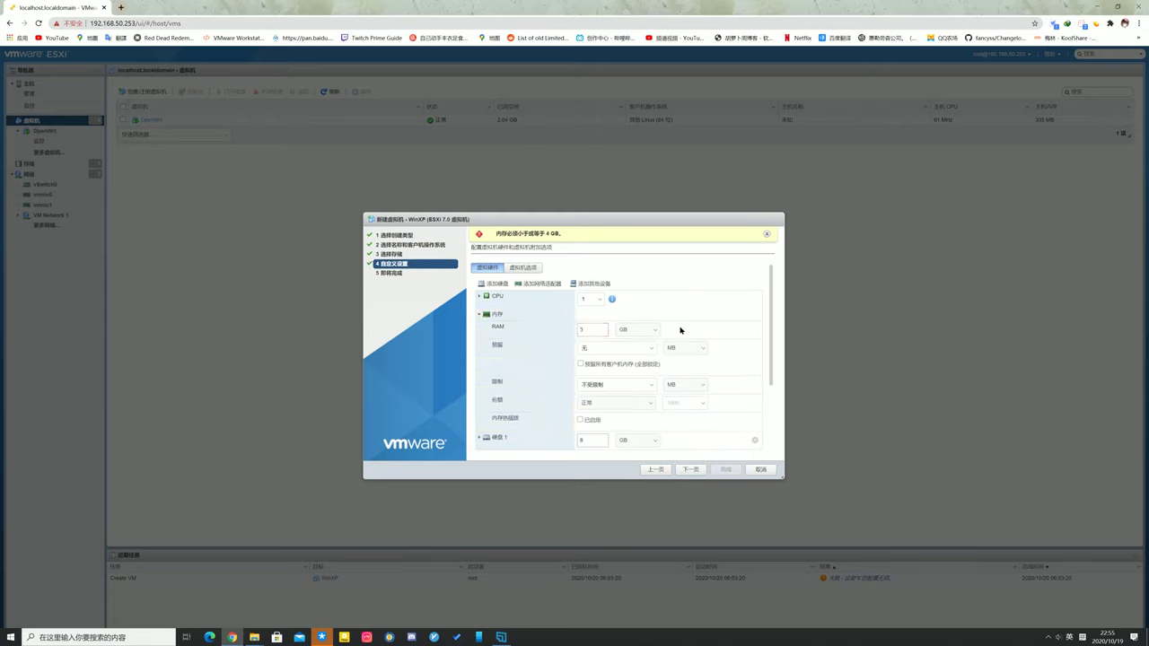
left_click(592, 299)
left_click(592, 299)
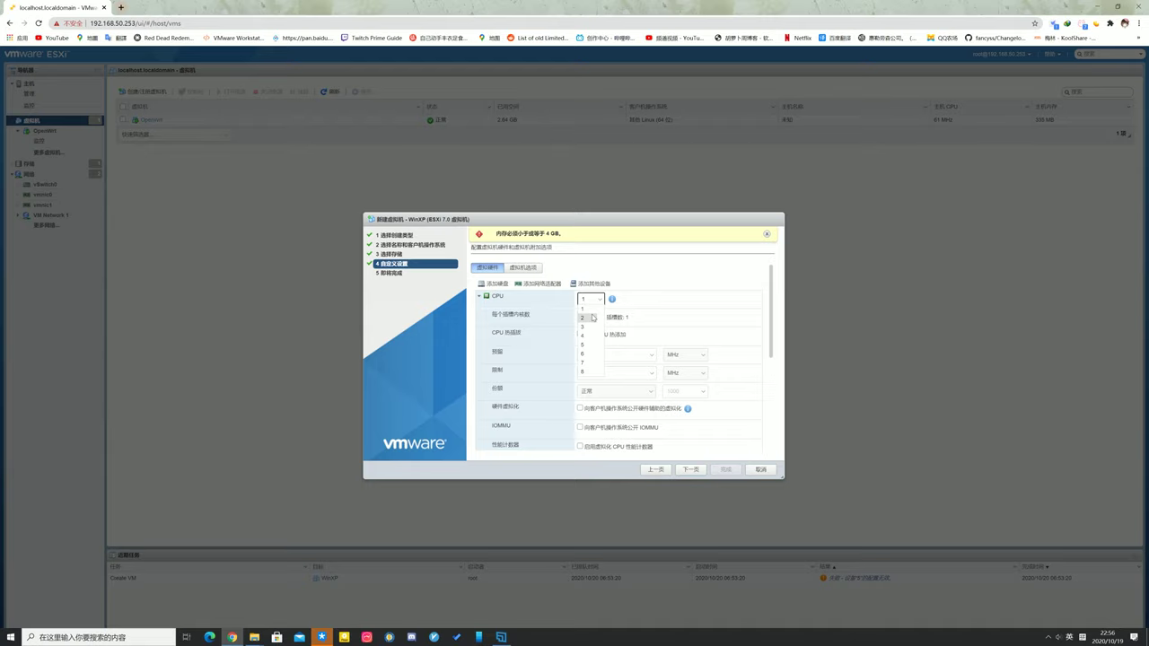
left_click(593, 317)
left_click(590, 317)
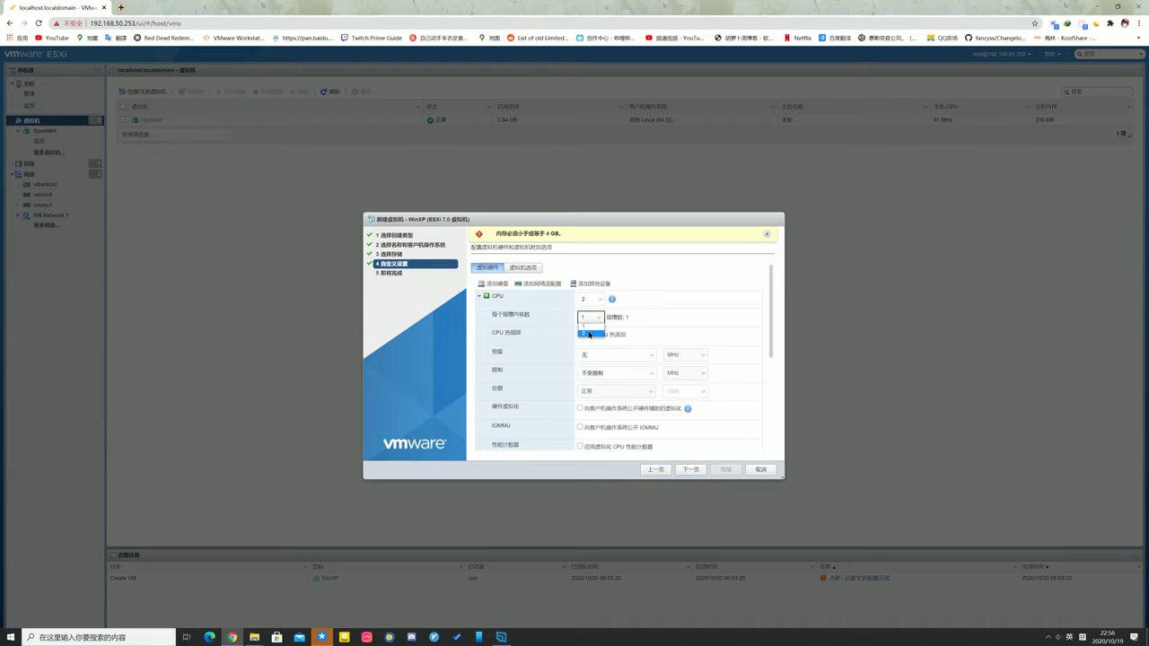
left_click(590, 335)
Switch the virtual machine's CD/DVD drive to a datastore ISO file and create a directory named ISO in datastore1.
scroll(597, 378, "down", 5)
left_click(618, 408)
left_click(631, 426)
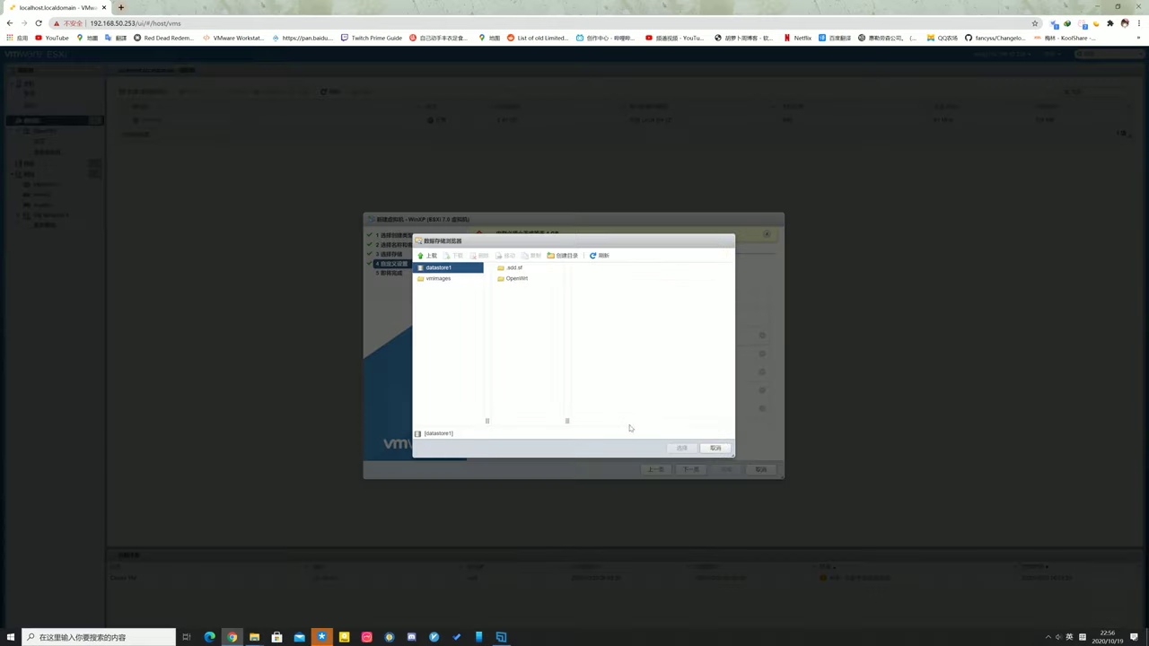
left_click(564, 255)
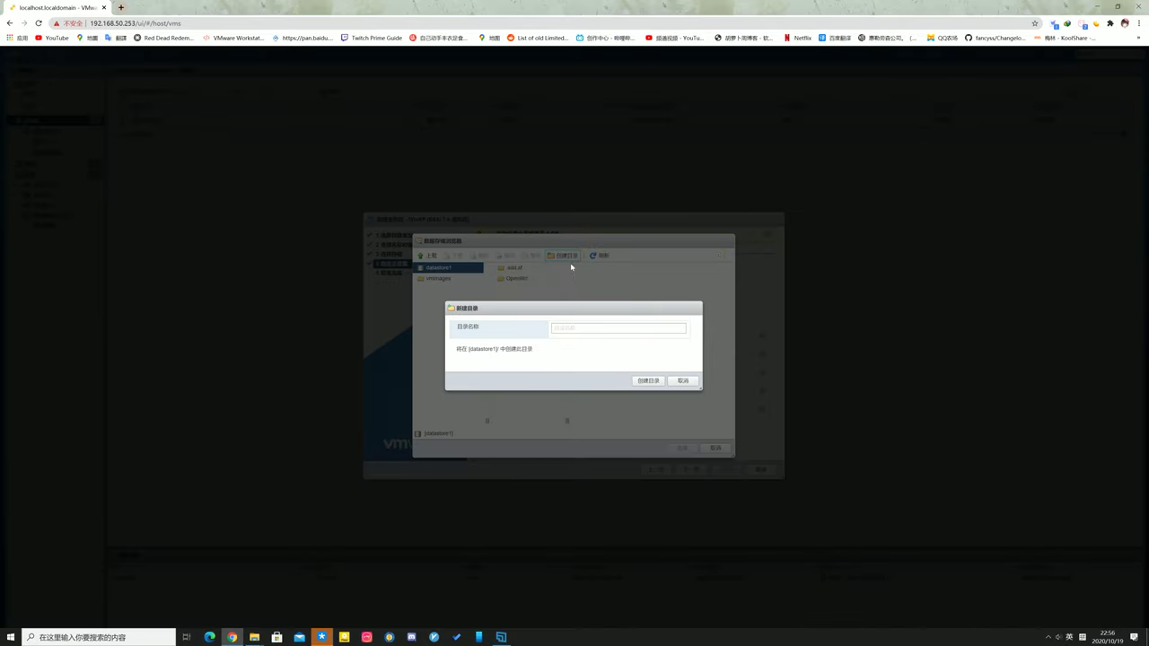
type("ISO")
left_click(646, 382)
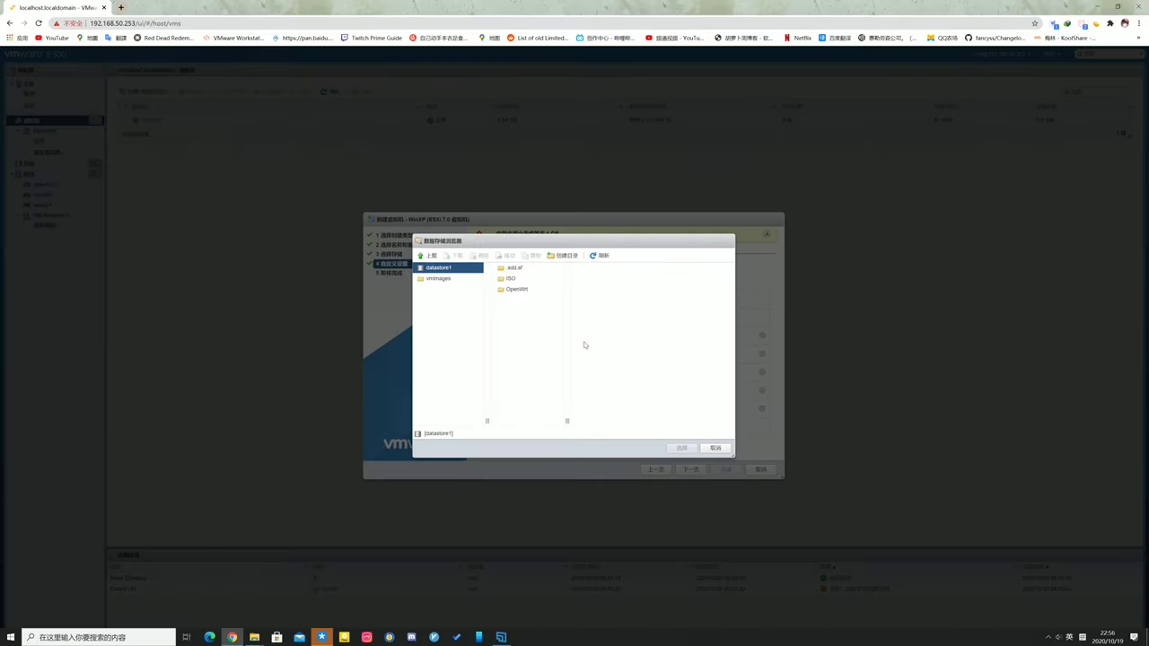
Upload the Windows XP Professional SP3 ISO into the ISO directory and select it for the CD/DVD drive.
left_click(429, 255)
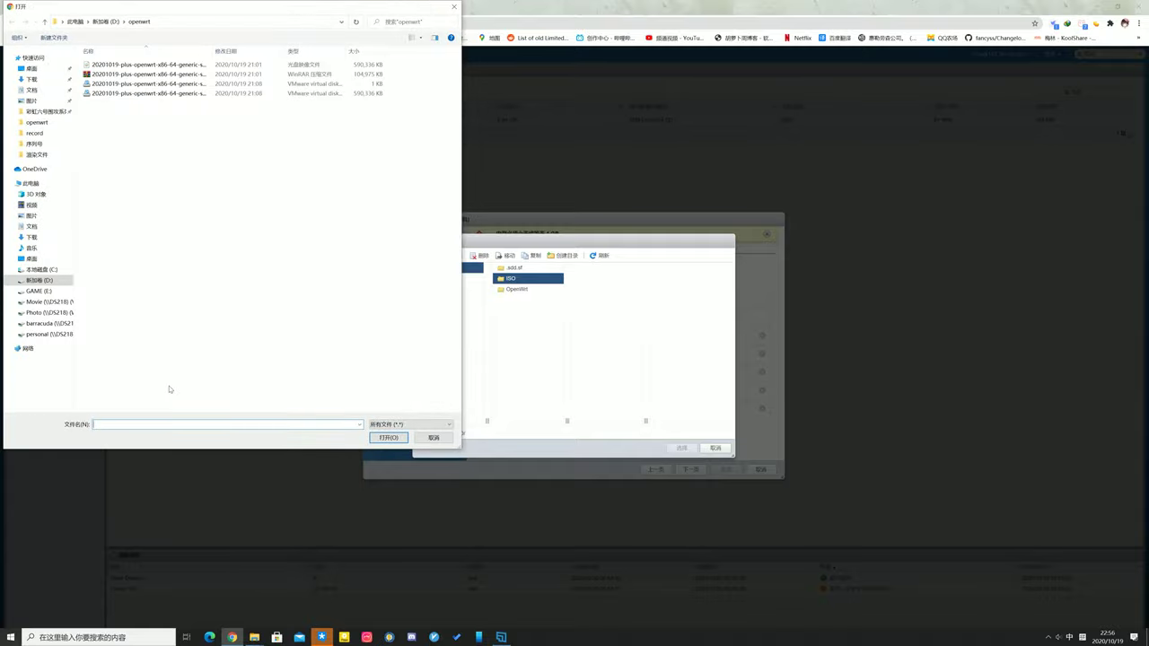
left_click(148, 170)
left_click(375, 436)
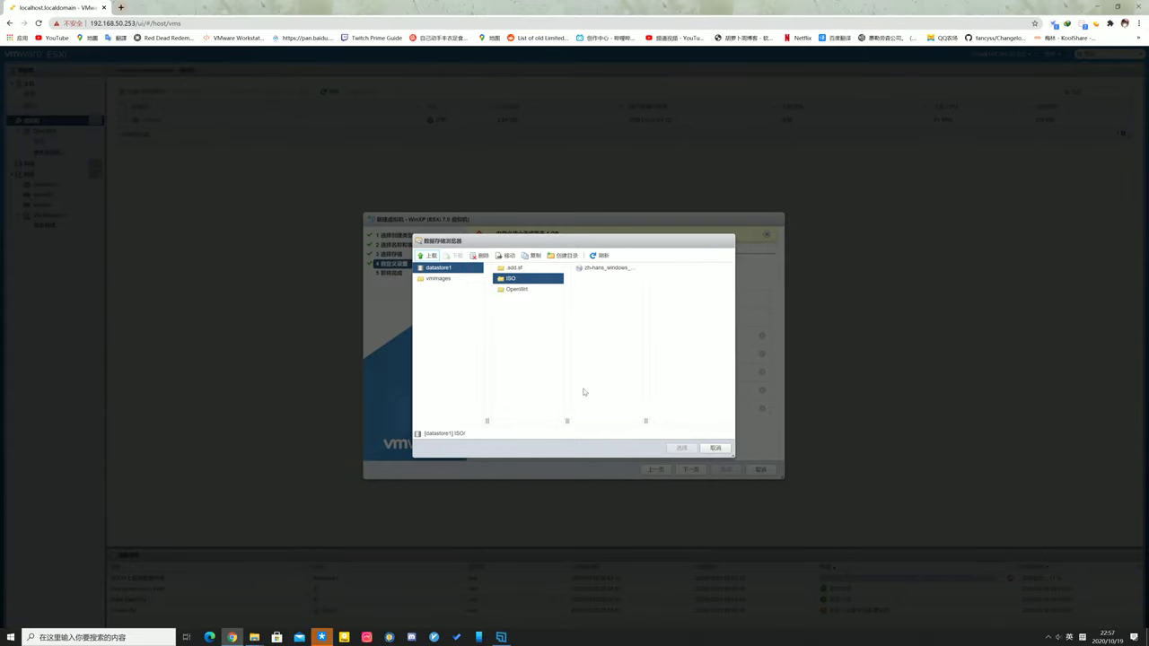
left_click(609, 268)
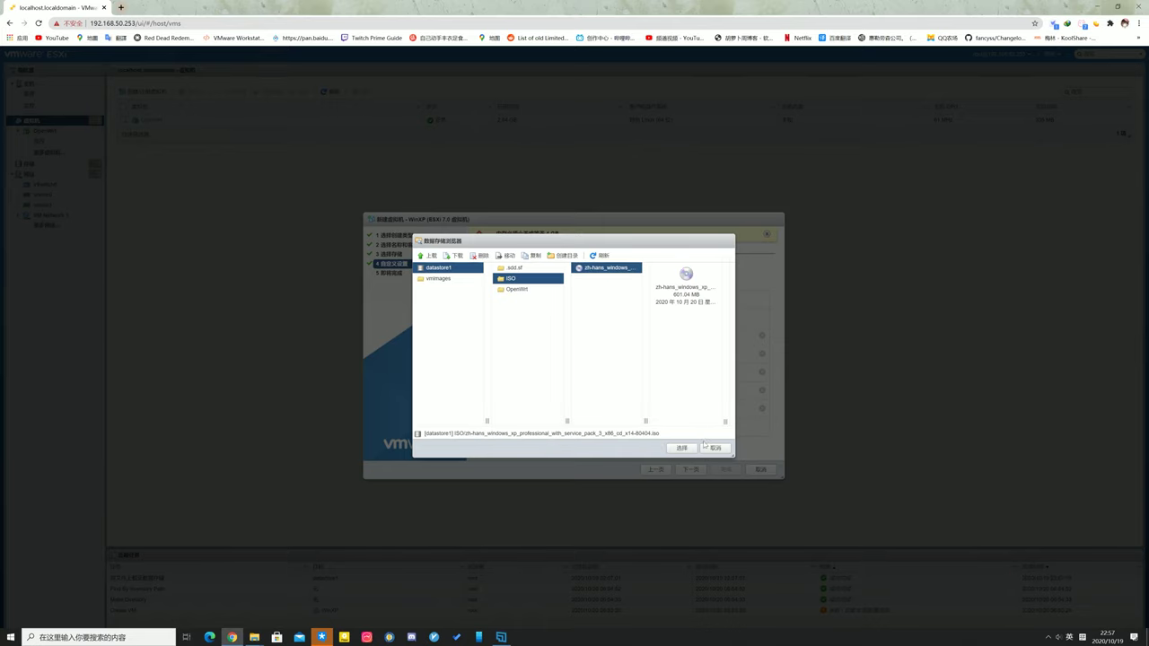
left_click(690, 449)
Complete the new virtual machine wizard to create WinXP.
left_click(691, 470)
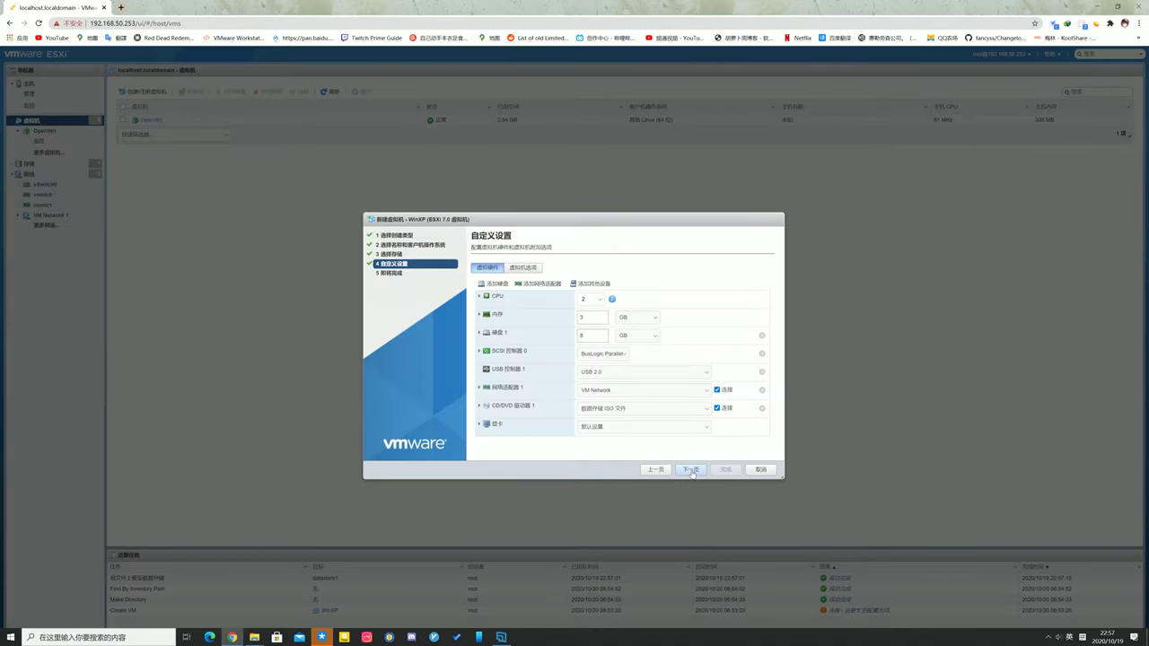
left_click(692, 474)
left_click(726, 470)
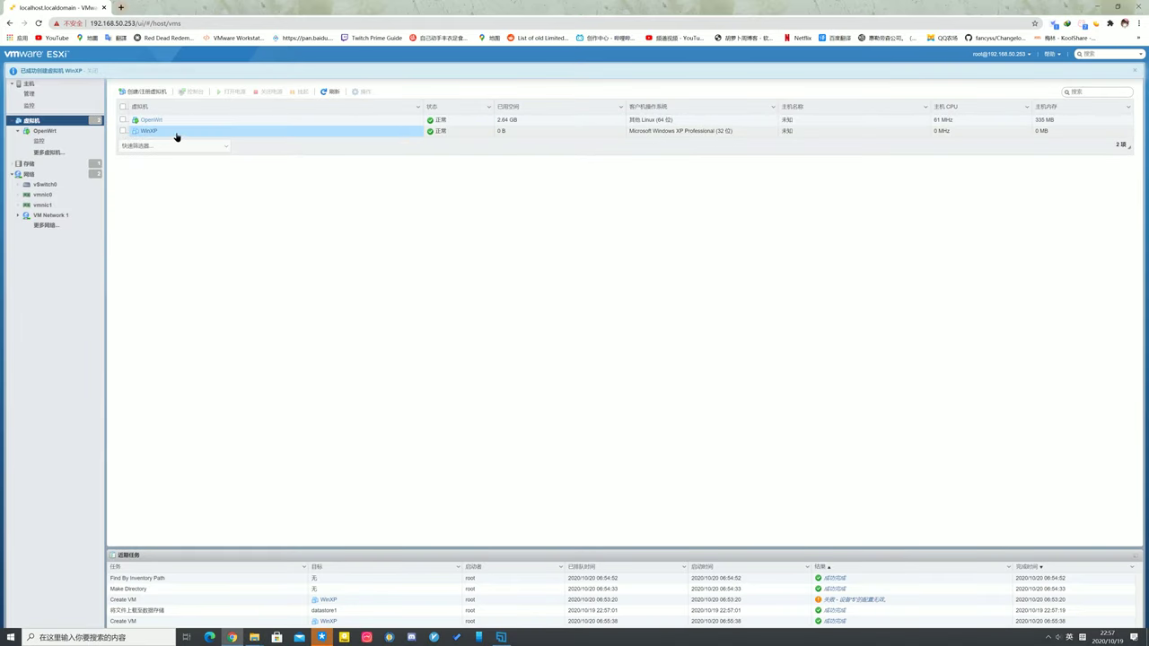
Edit the WinXP virtual machine's settings, setting hard disk 1 to 40 GB.
left_click(185, 132)
right_click(184, 135)
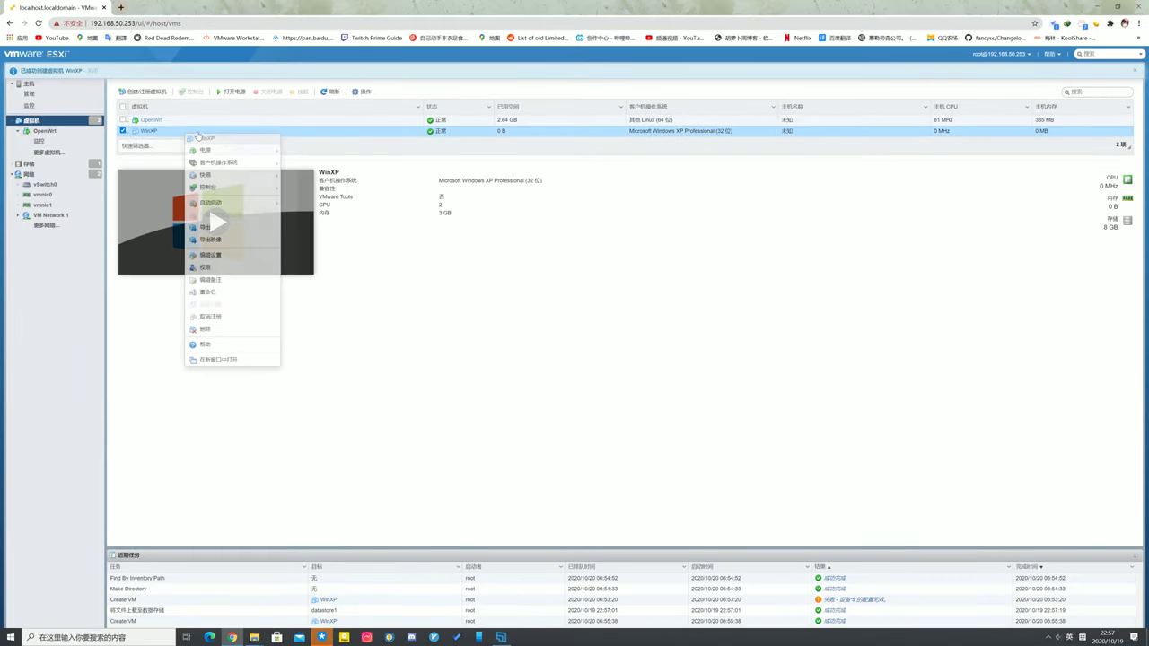
left_click(236, 256)
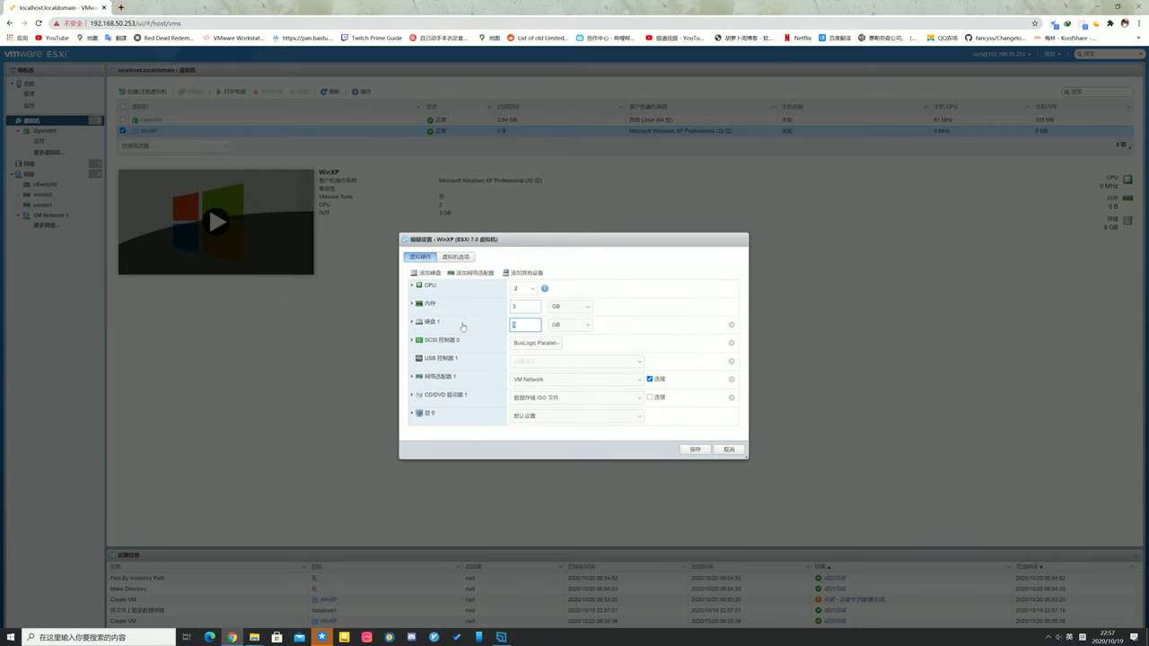
left_click(695, 449)
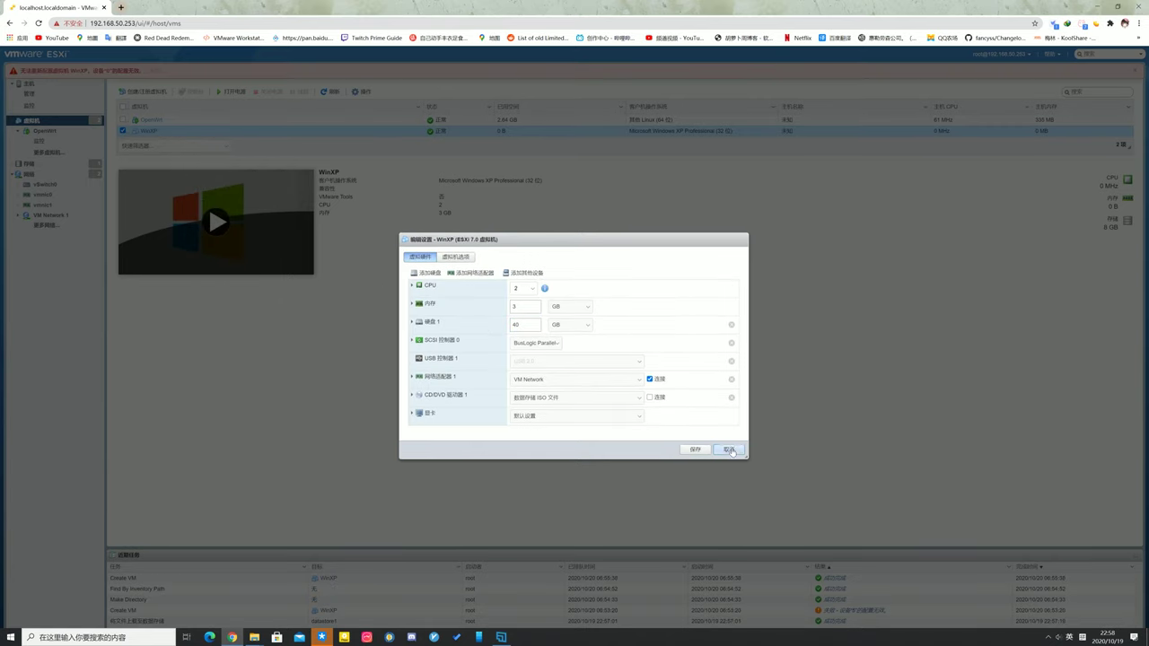
left_click(731, 449)
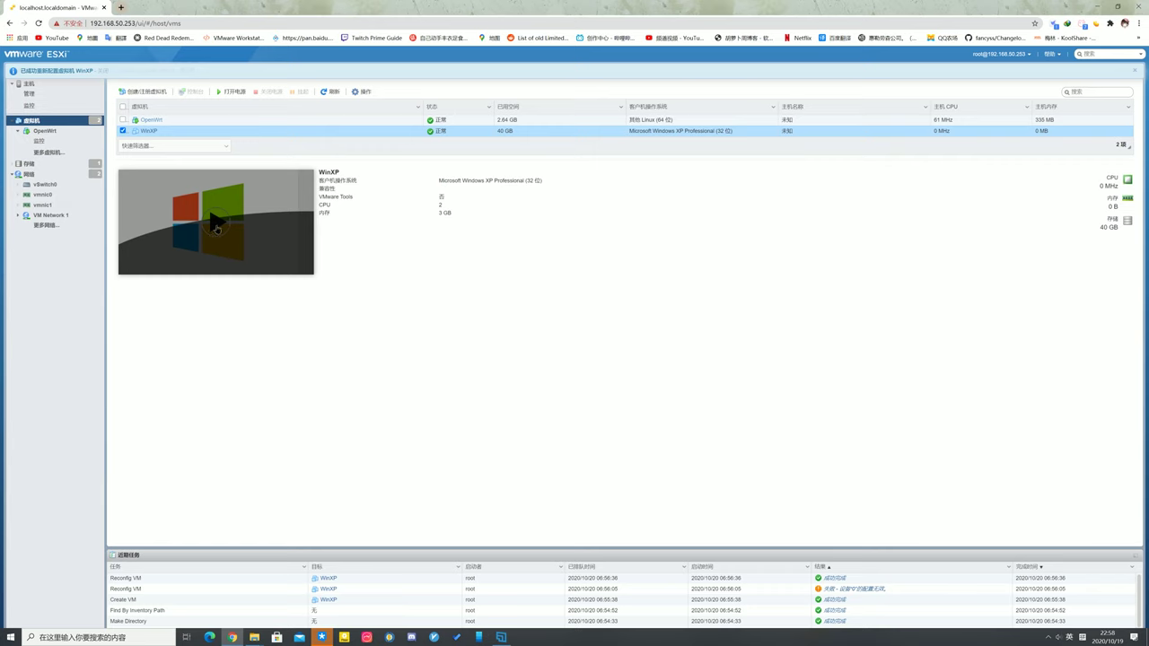
Power on the WinXP virtual machine and accept the Windows XP license agreement in its installer.
left_click(216, 221)
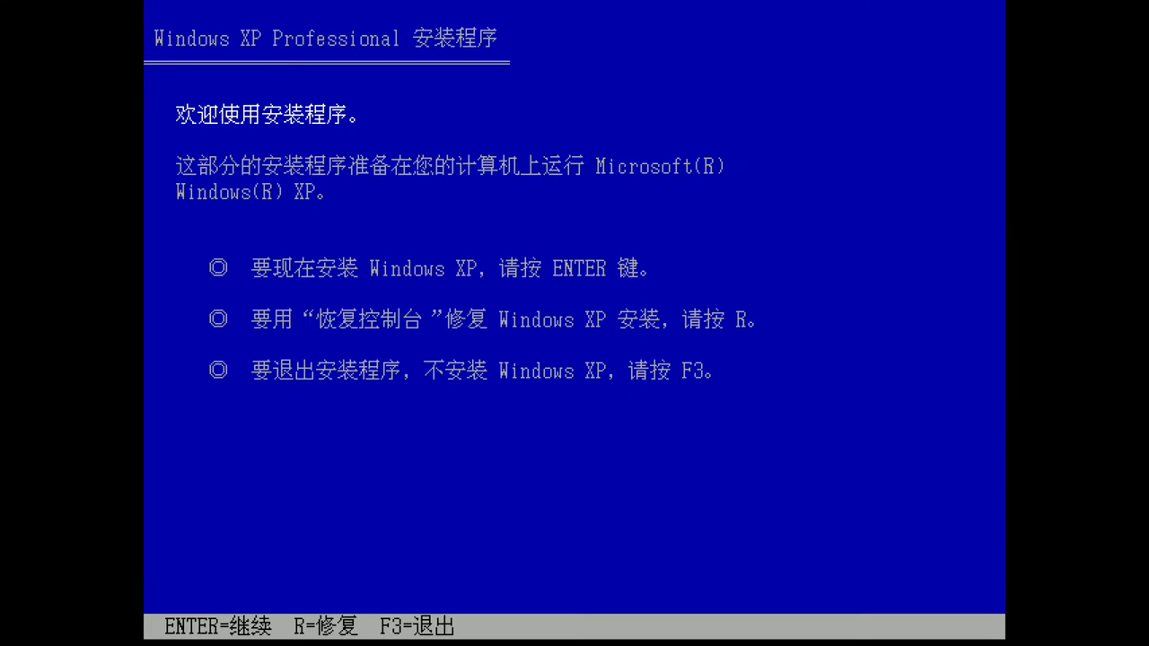
key("Return")
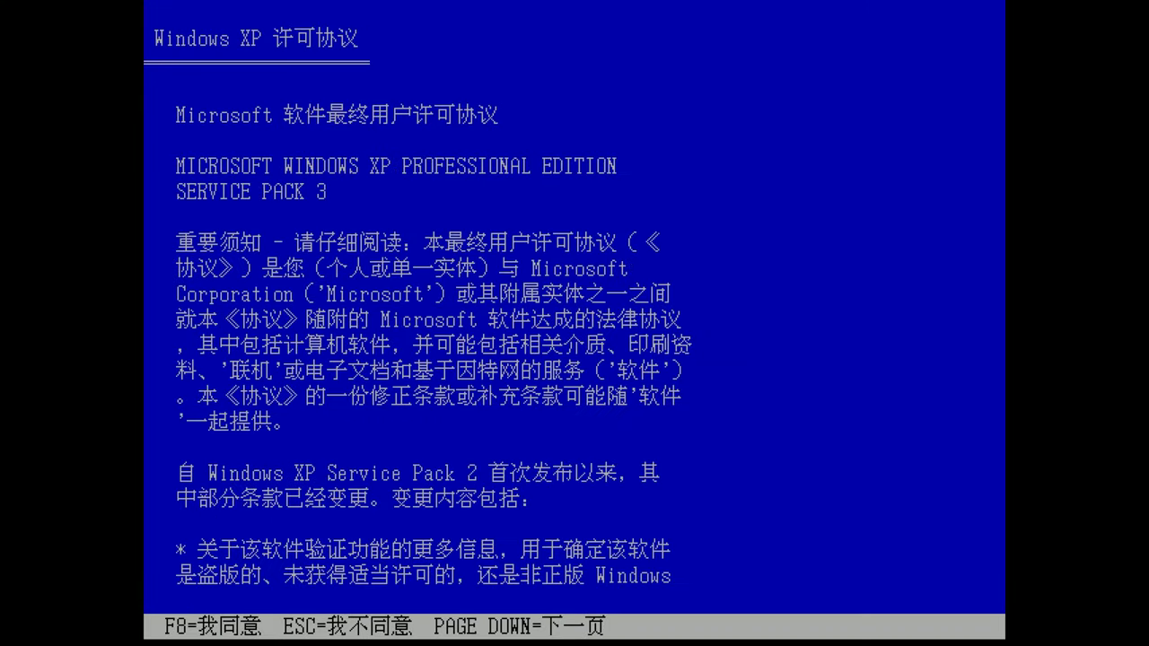
key("F8")
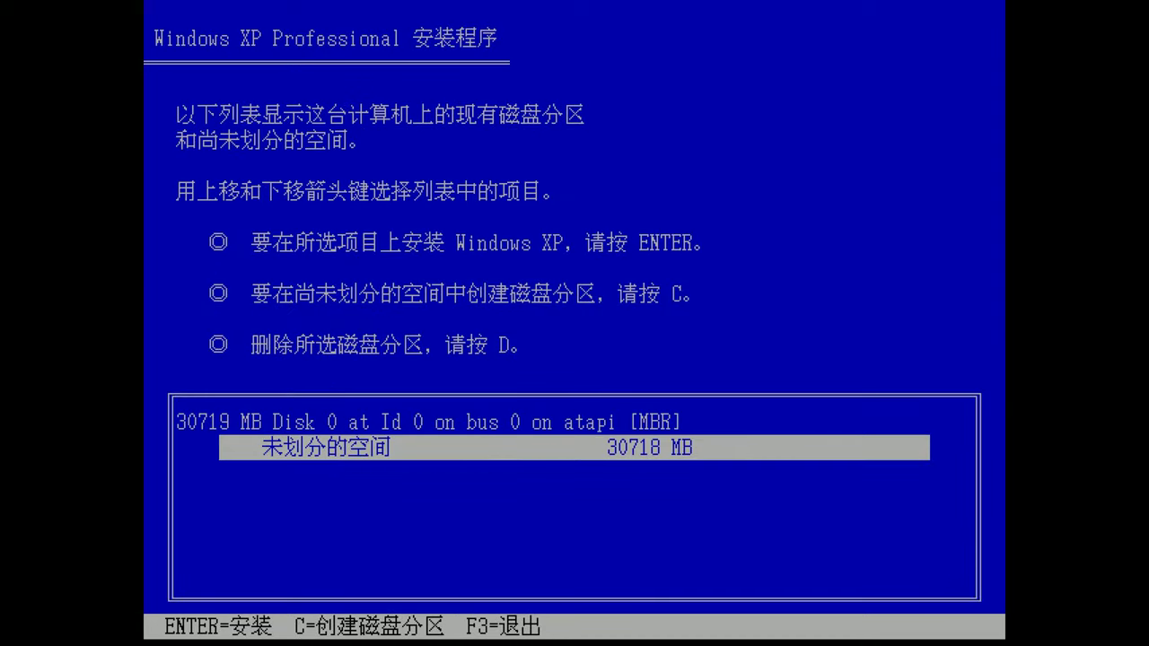
Create a partition from all the unpartitioned space and install Windows XP on it using quick NTFS formatting.
key("c")
key("Return")
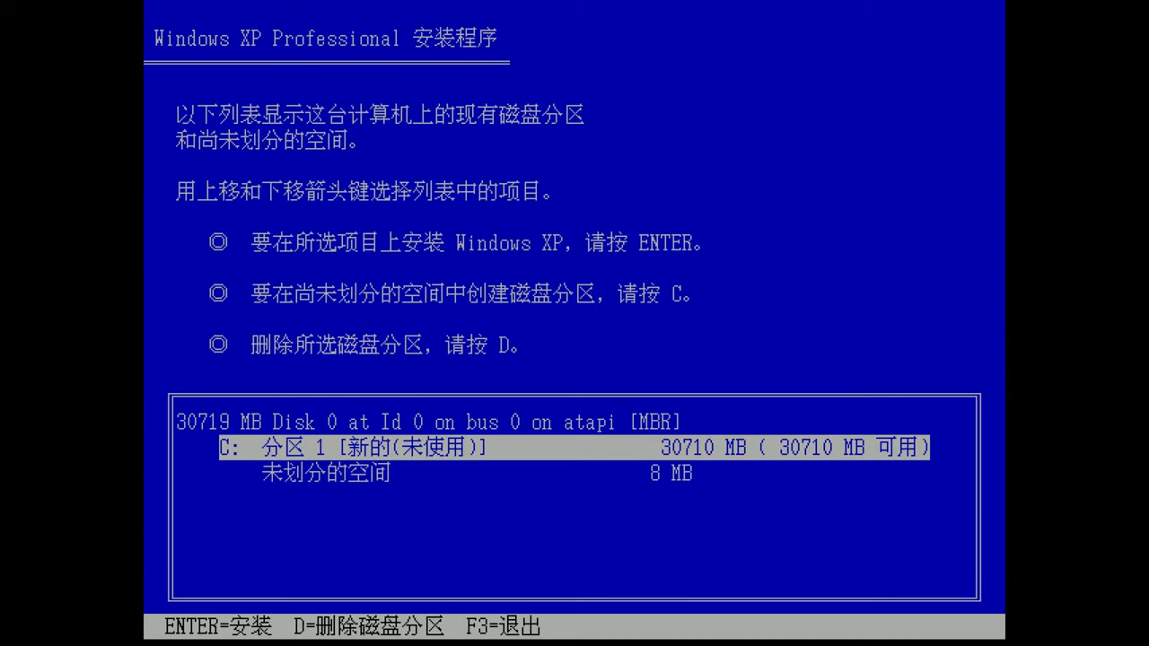
key("Return")
key("Up")
key("Up")
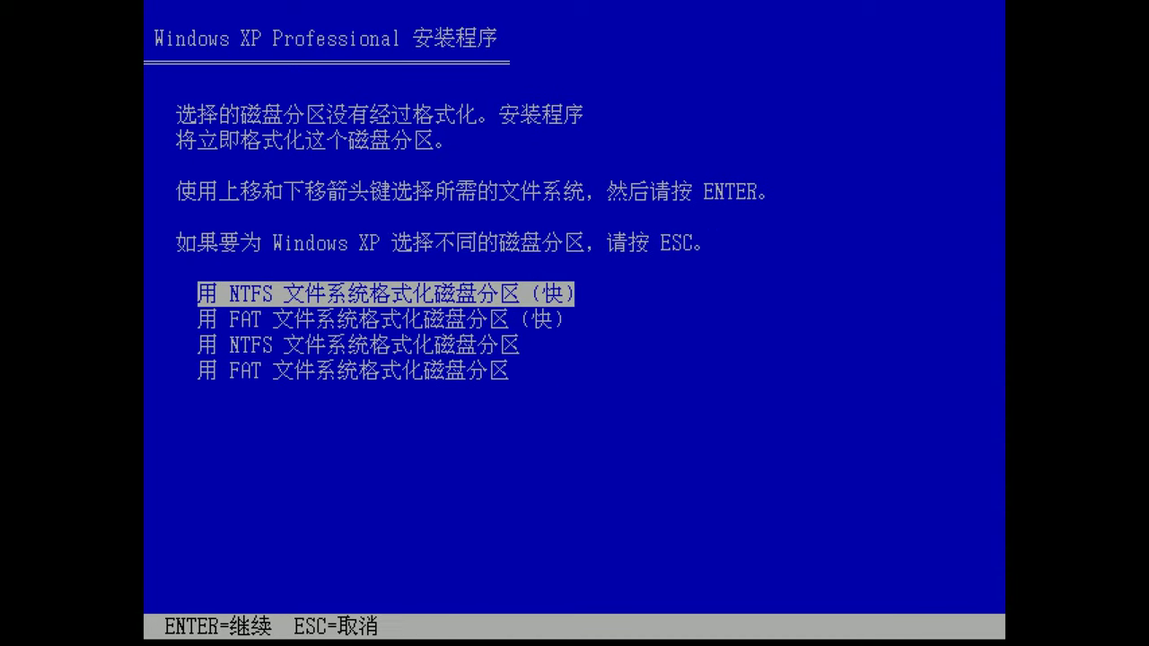
key("Return")
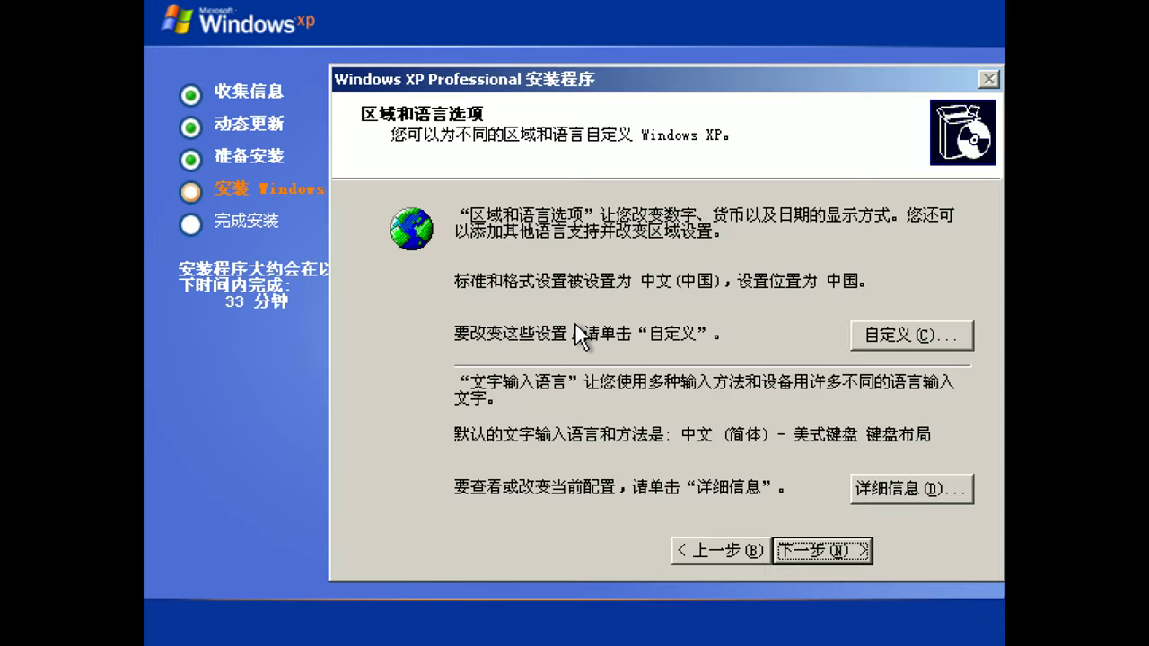
Keep the default regional settings, register the software under the name Home, and decline to enter the product key.
left_click(808, 551)
type("Home")
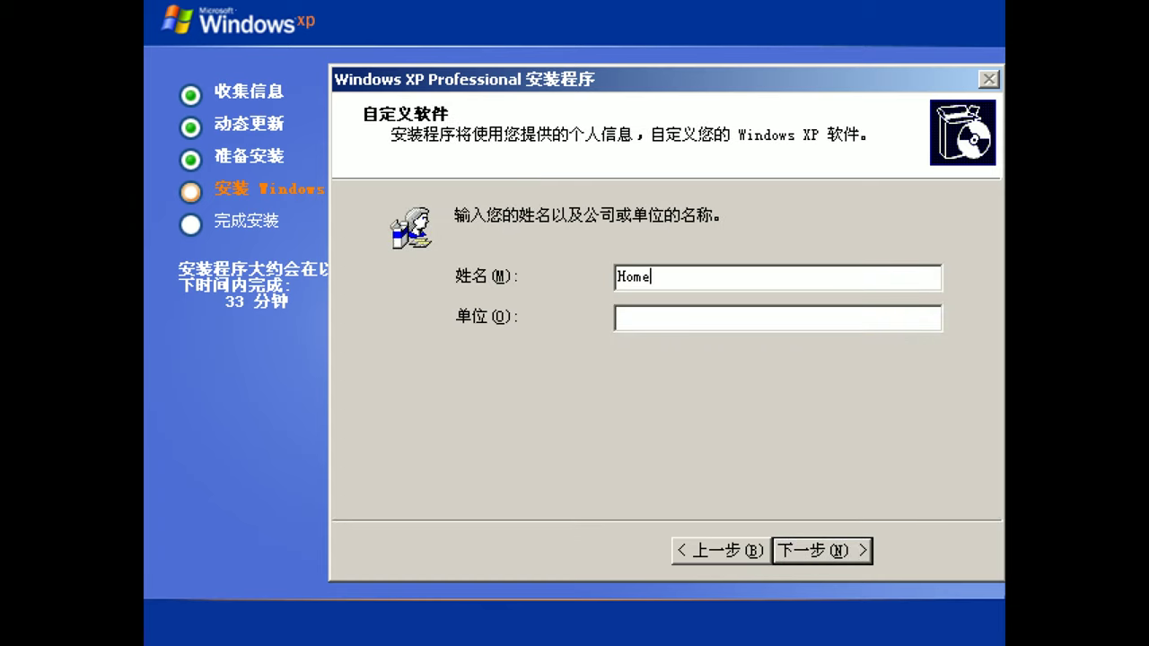
left_click(808, 563)
left_click(808, 559)
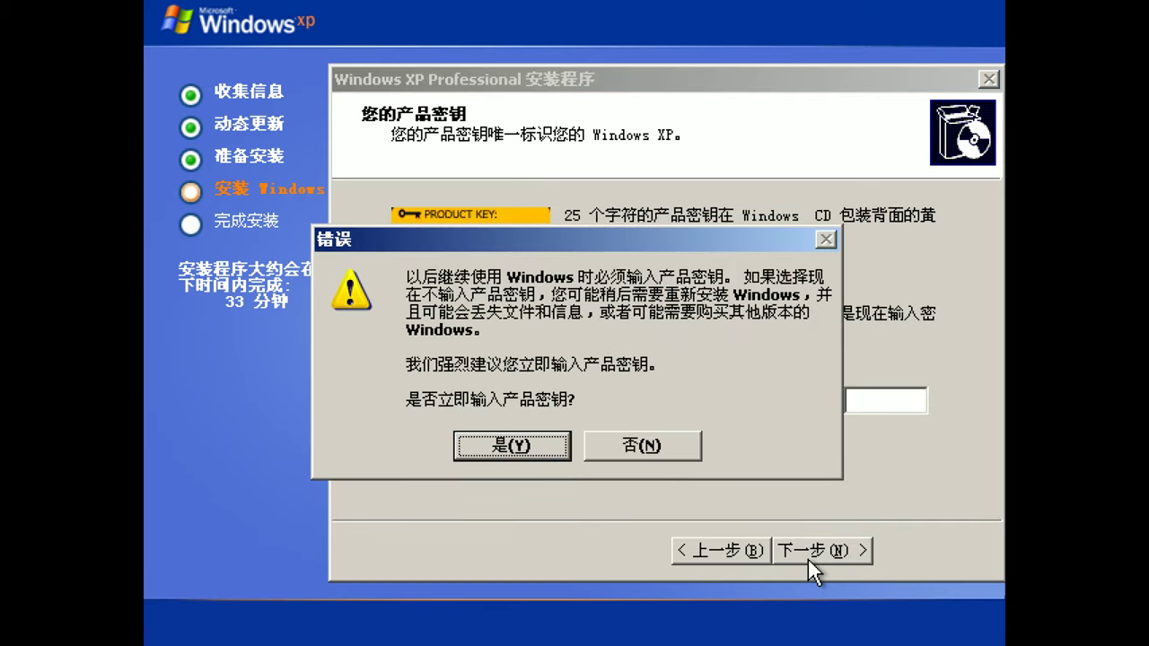
left_click(604, 446)
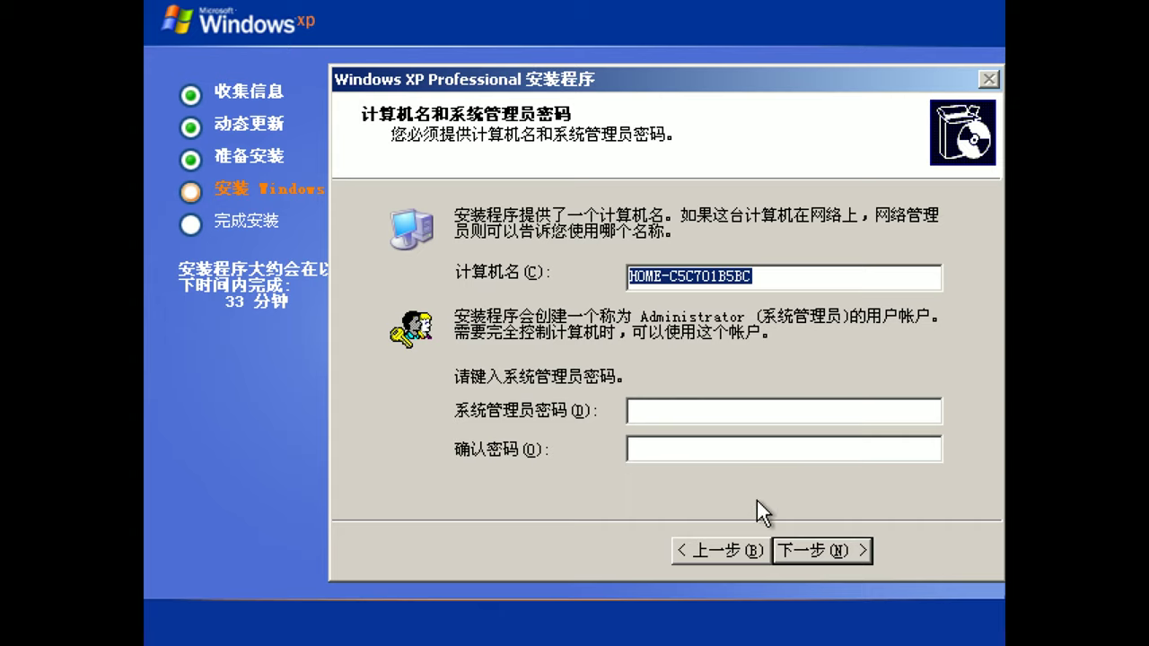
Accept the default computer name, date and time zone, and continue through network setup with the typical settings.
left_click(810, 541)
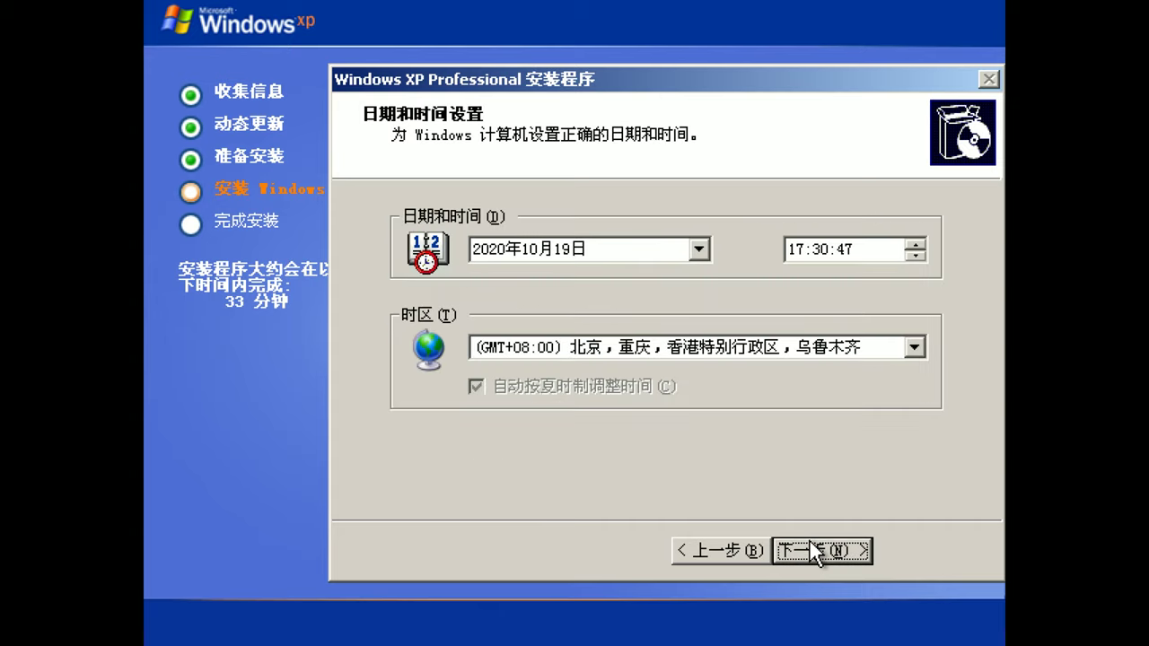
left_click(810, 541)
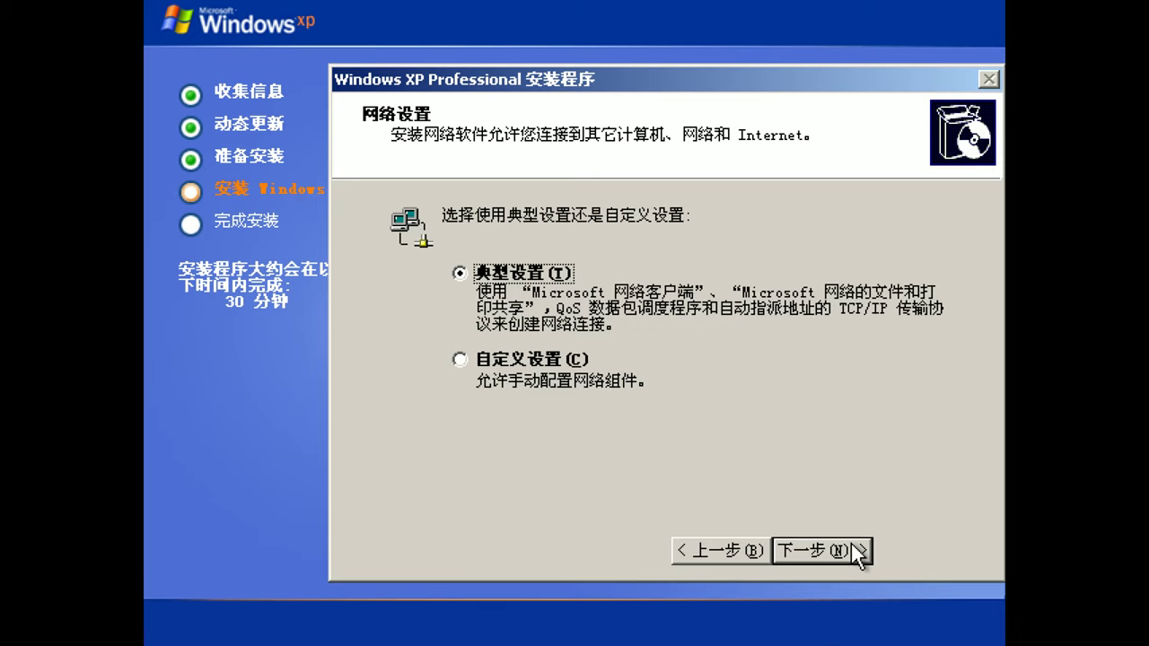
left_click(851, 543)
left_click(852, 543)
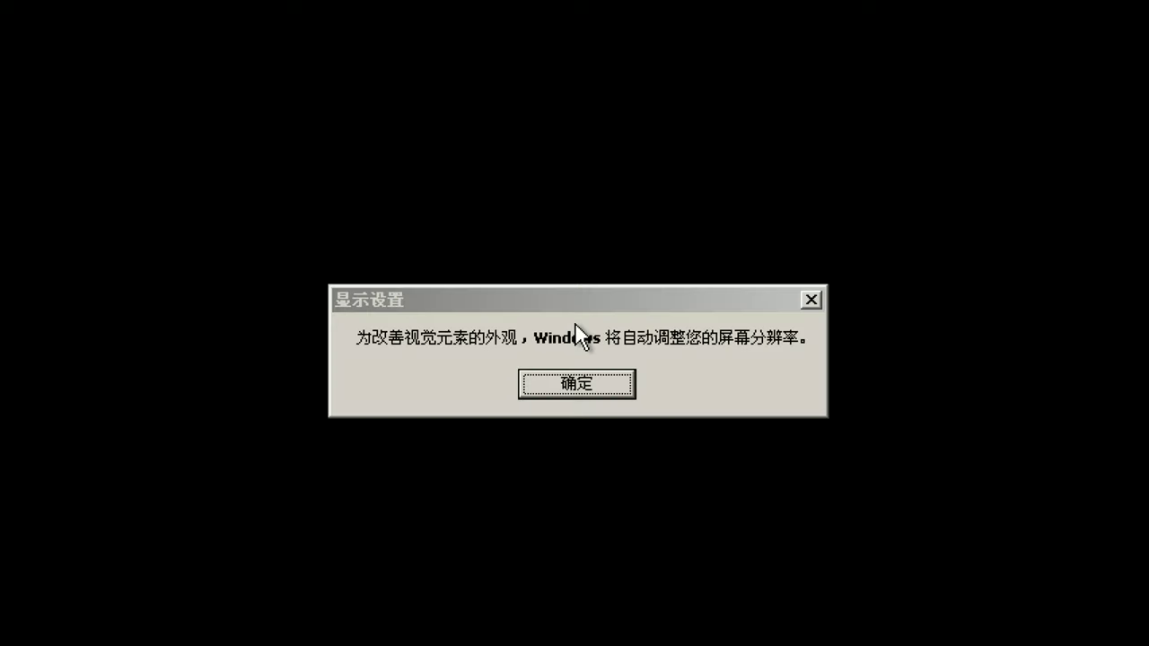
Accept the automatic screen resolution adjustment and enable automatic updates in the Windows XP welcome setup.
left_click(604, 389)
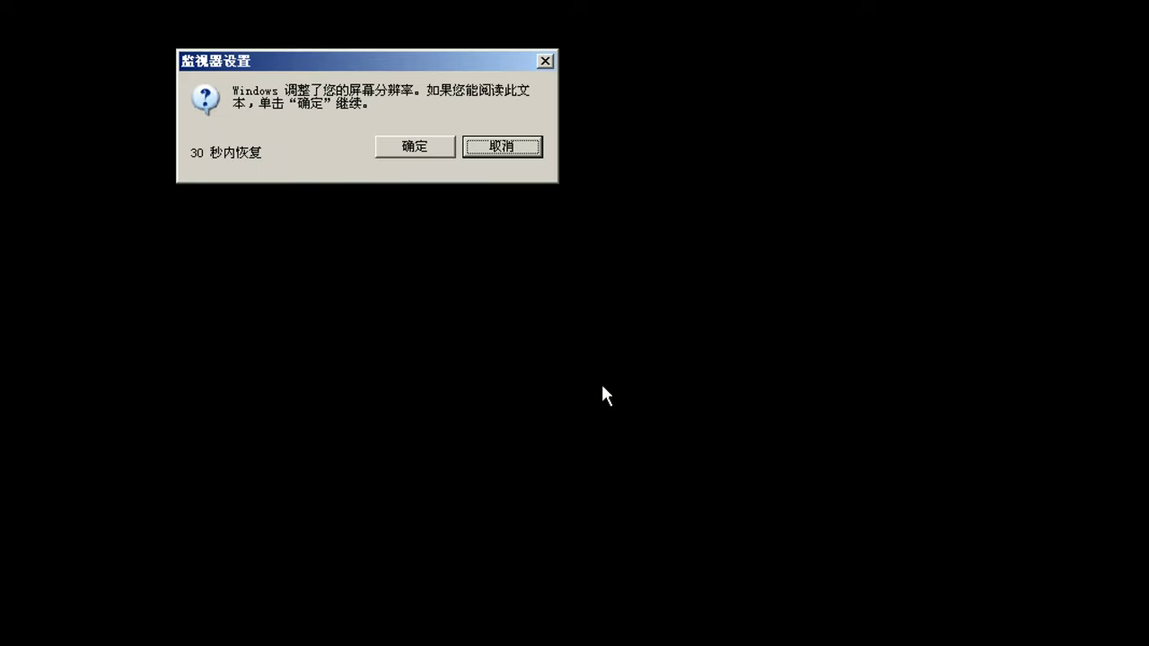
left_click(408, 144)
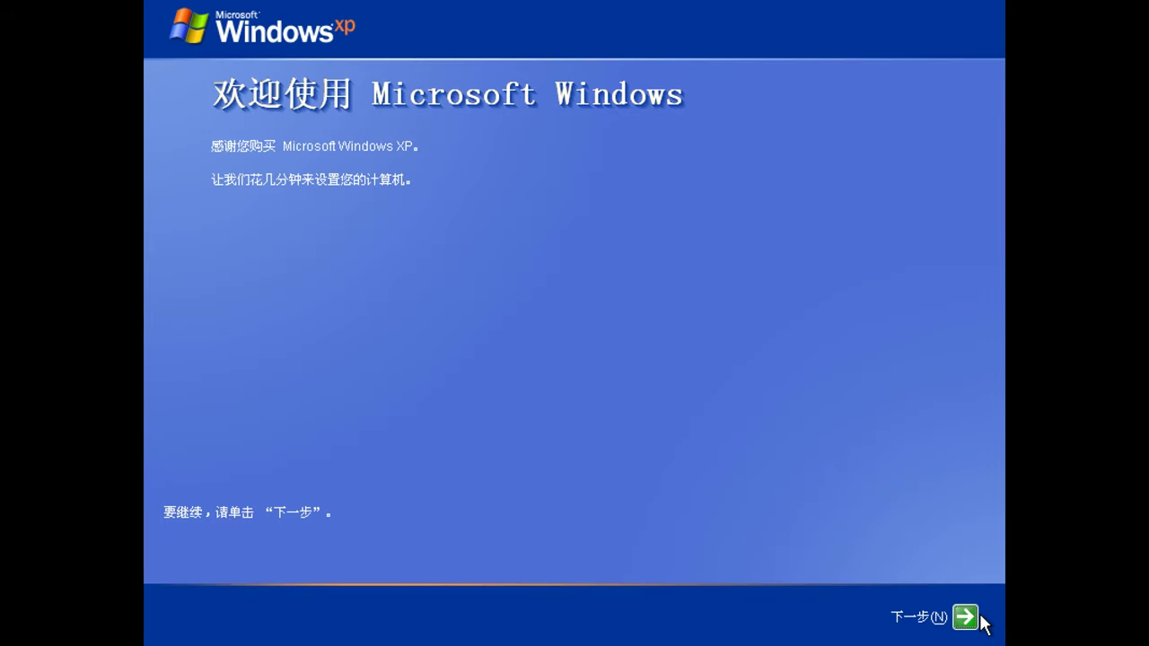
left_click(967, 617)
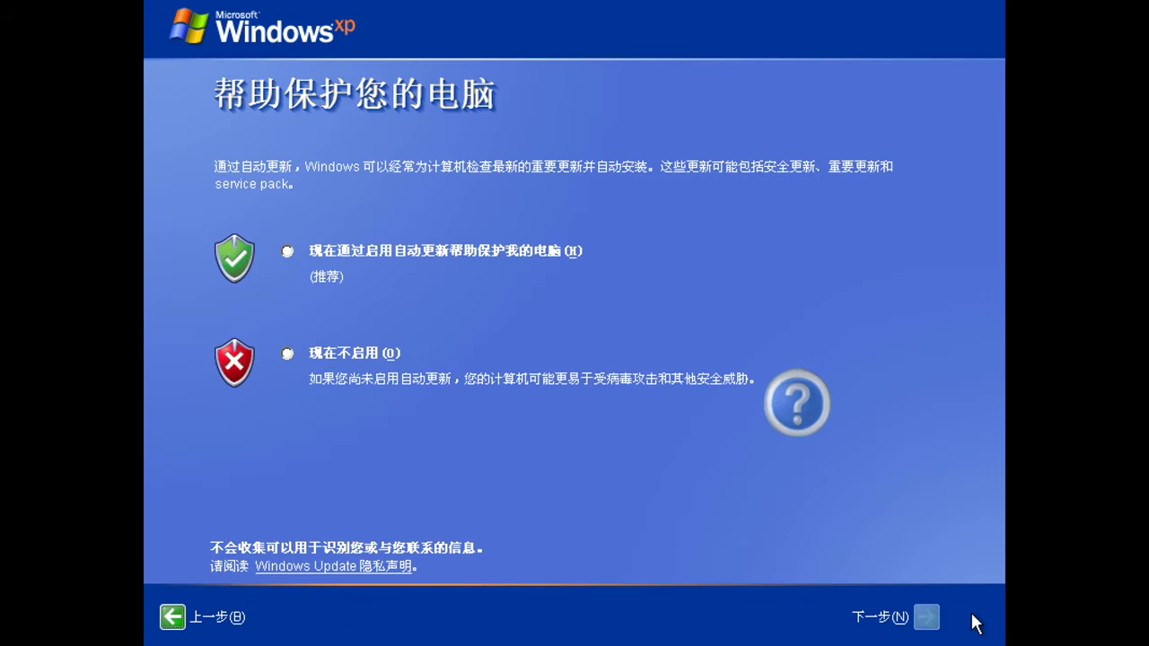
left_click(485, 253)
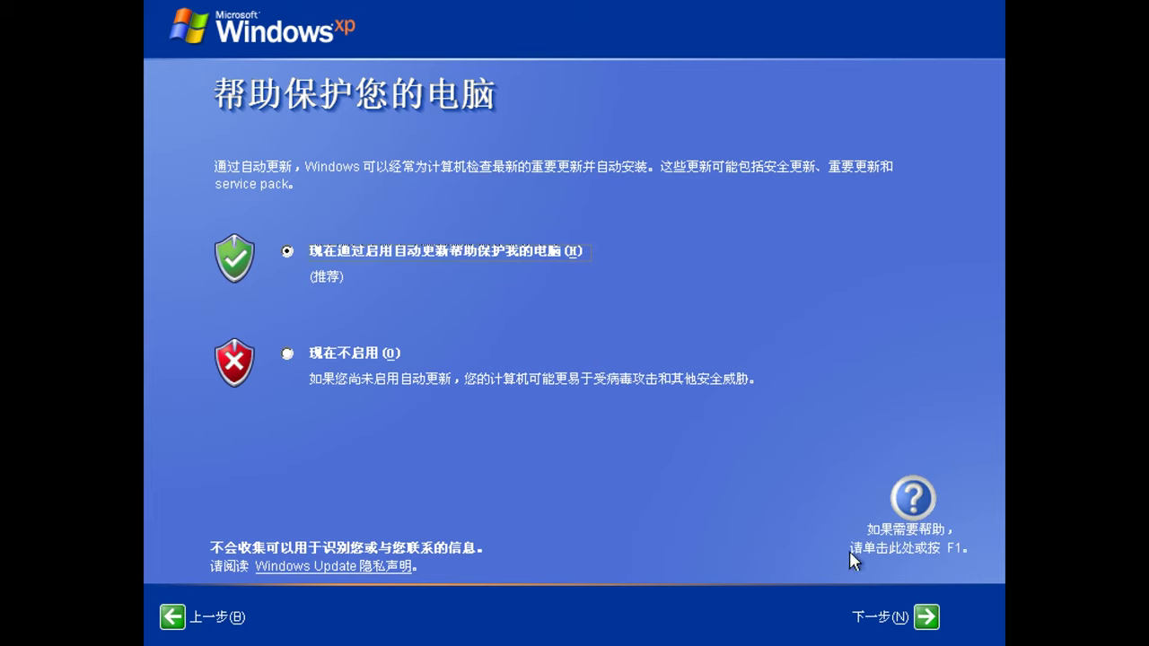
left_click(925, 619)
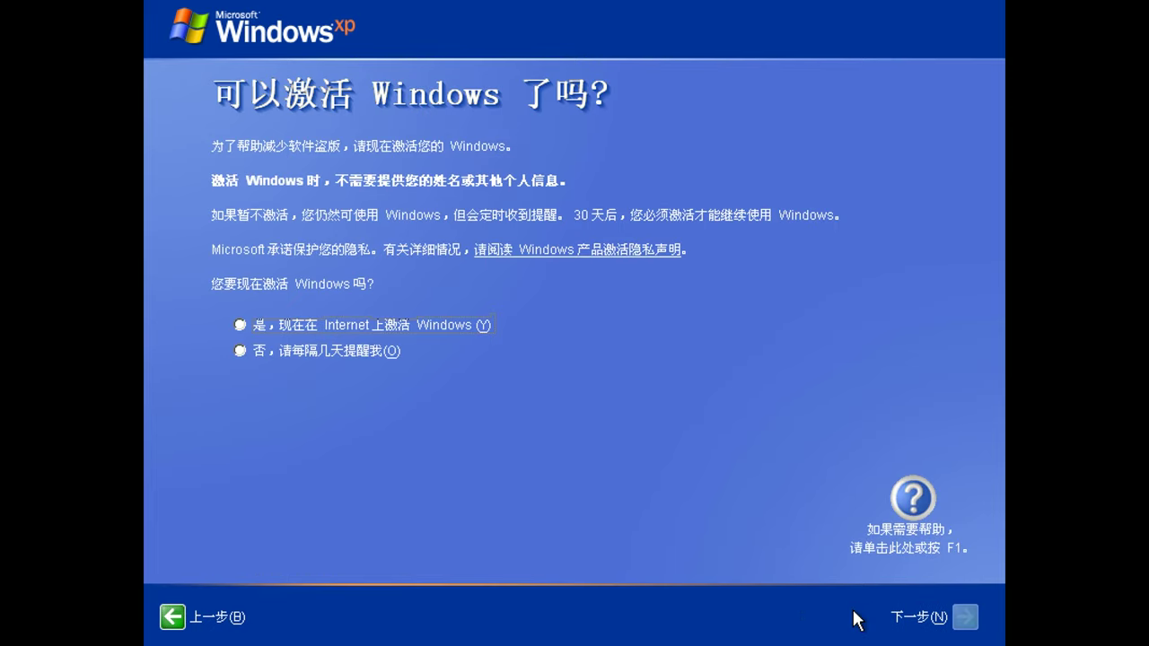
Postpone Windows activation with periodic reminders and finish the setup with Home as the first user.
left_click(299, 352)
left_click(961, 620)
type("Home")
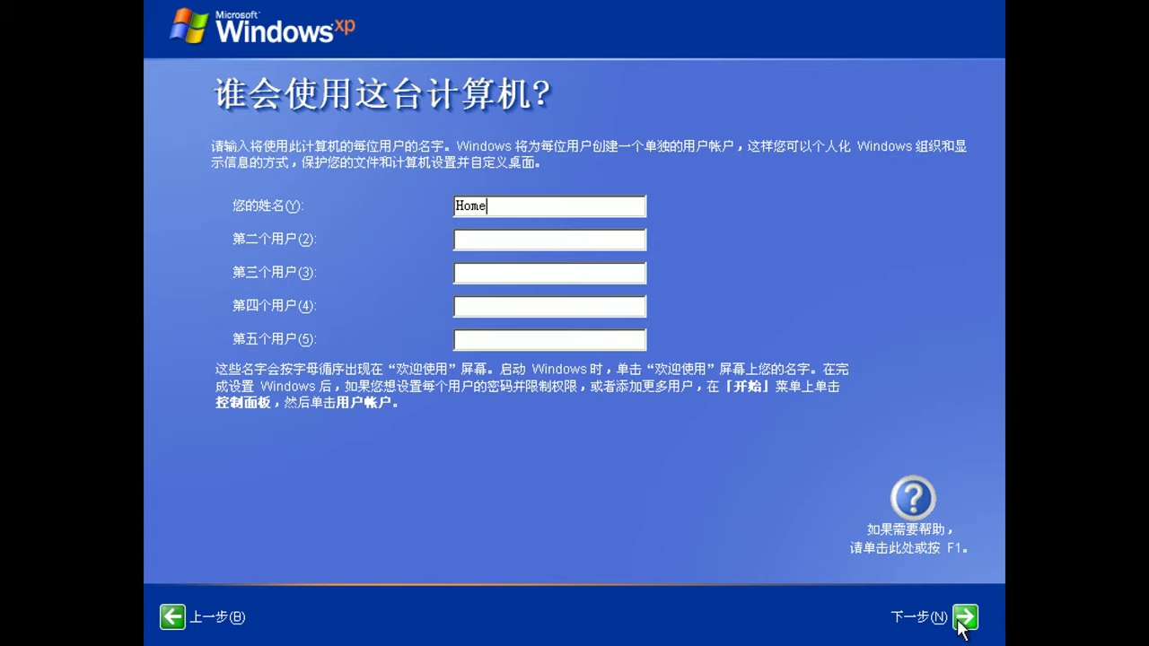
left_click(959, 621)
left_click(962, 619)
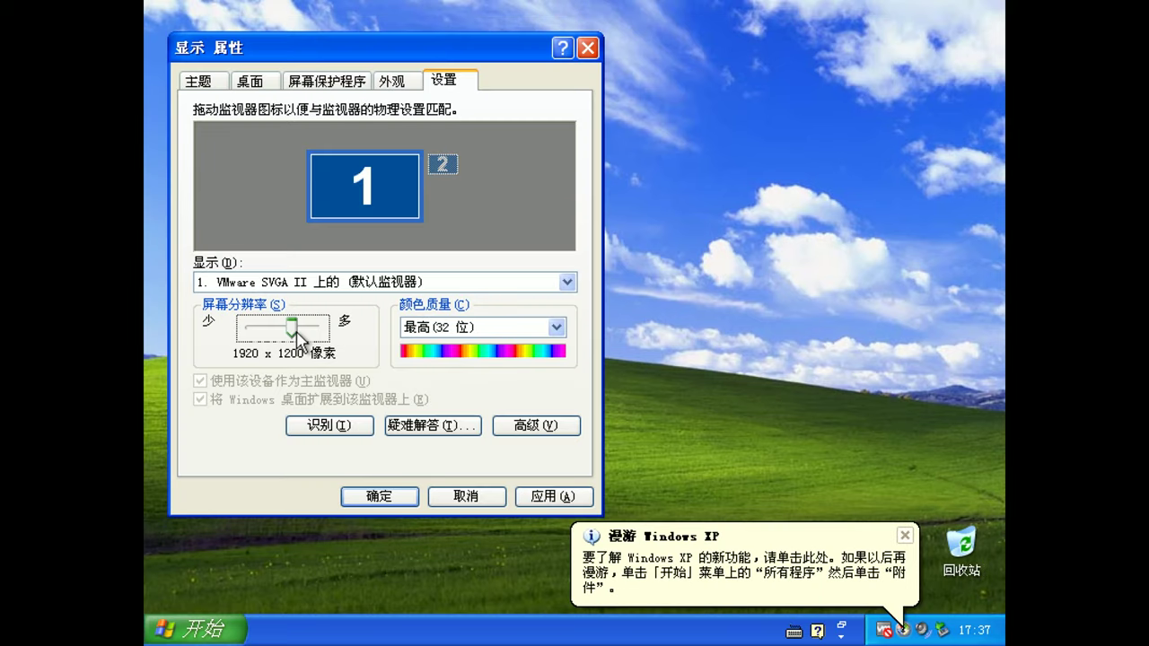
Set the Windows XP screen resolution to 3840 x 2160 pixels and apply it.
left_click_drag(289, 331, 315, 331)
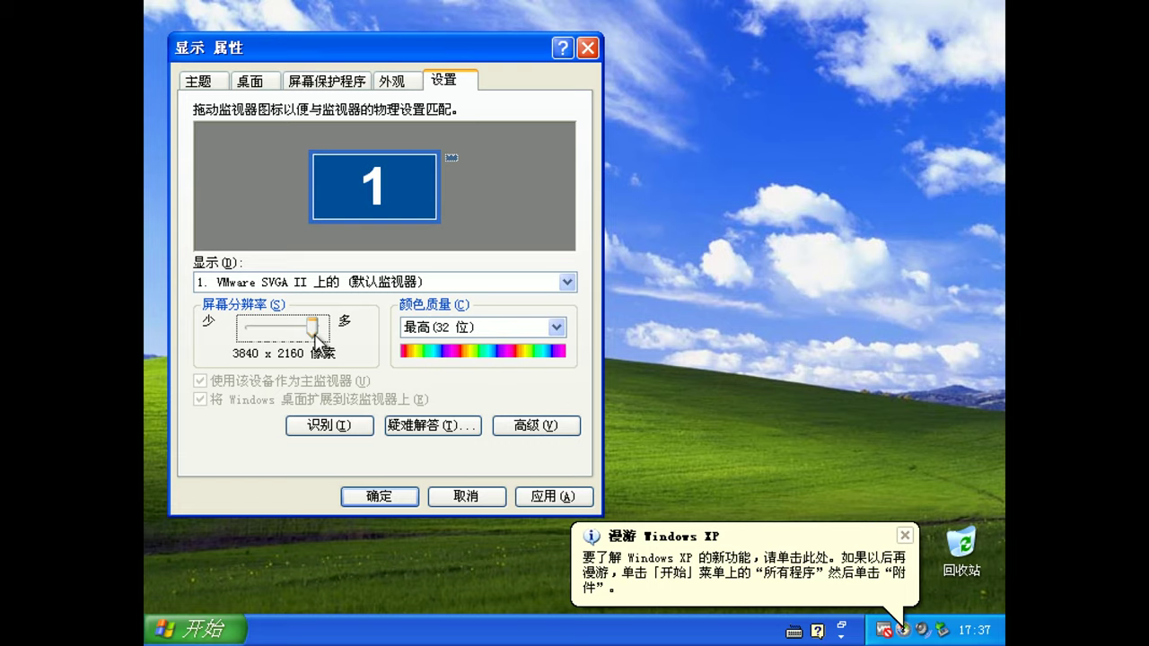
left_click(557, 496)
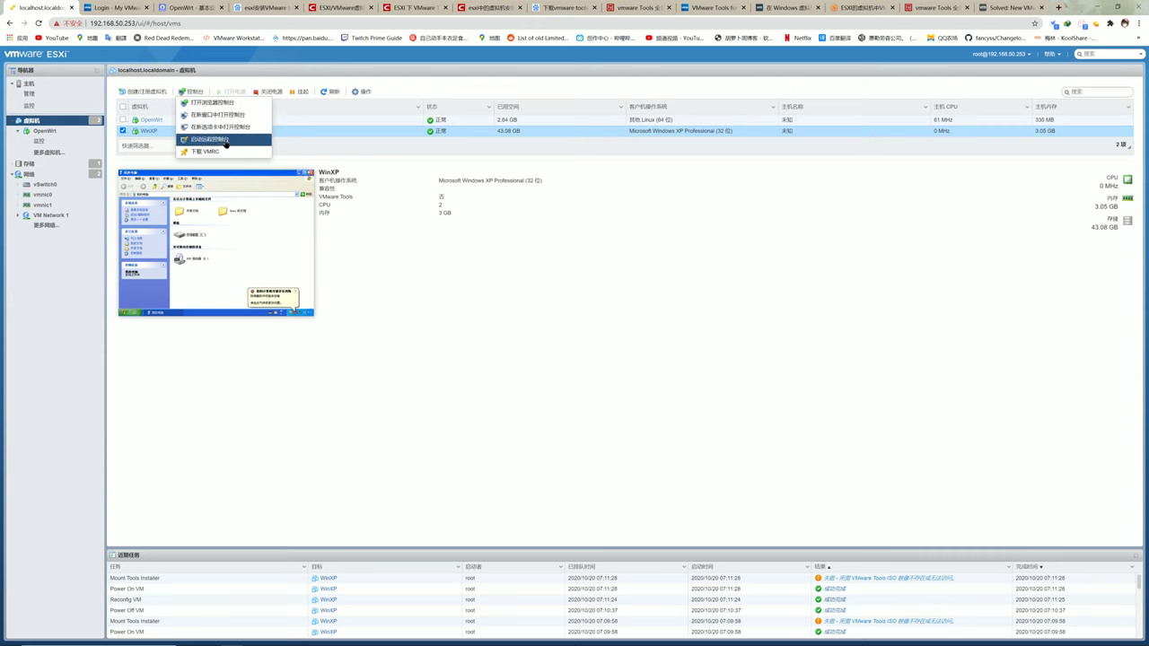
Launch WinXP's remote console in VMware Workstation, connecting despite the certificate warning, and open the resolution settings in the guest's display properties.
left_click(224, 139)
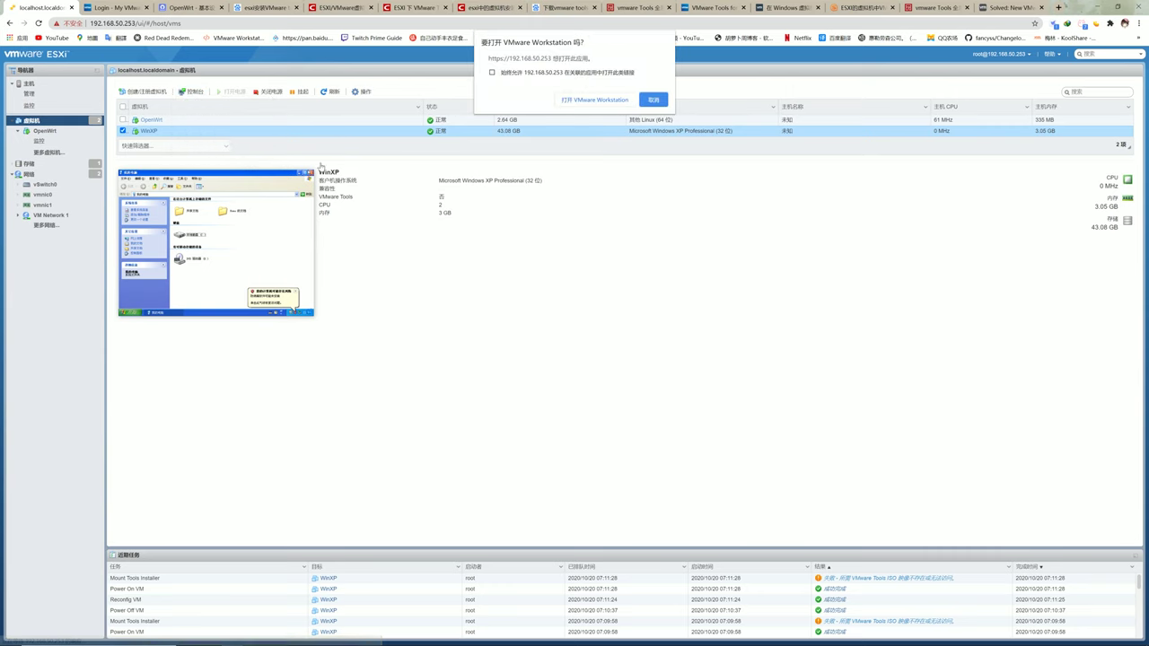
left_click(594, 100)
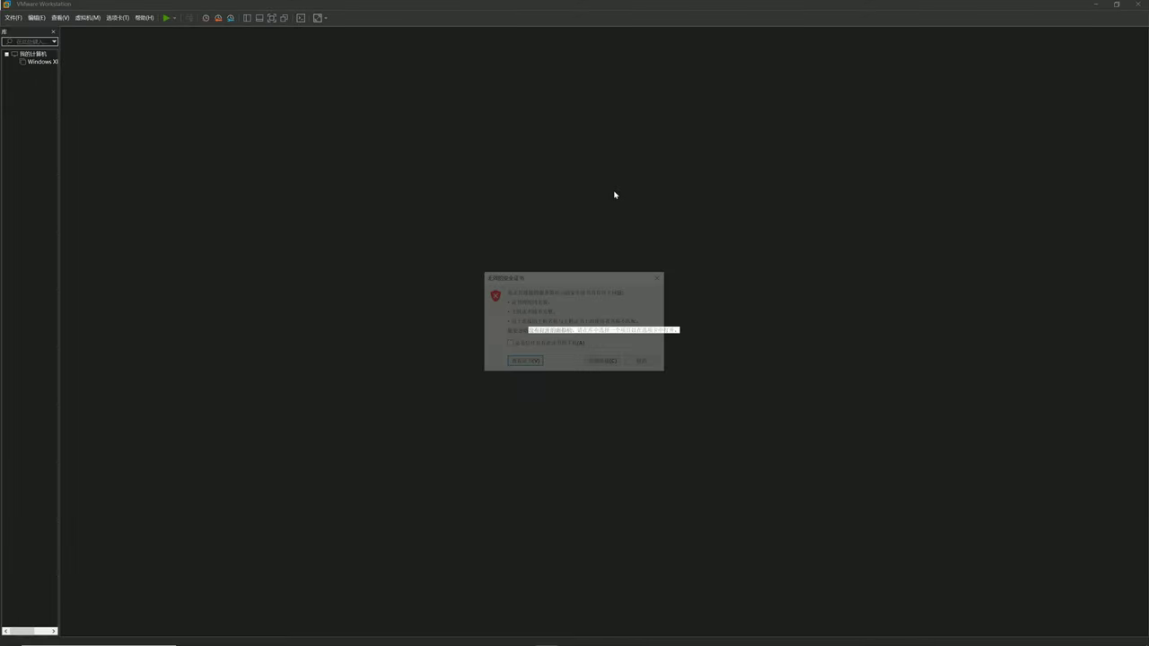
left_click(603, 362)
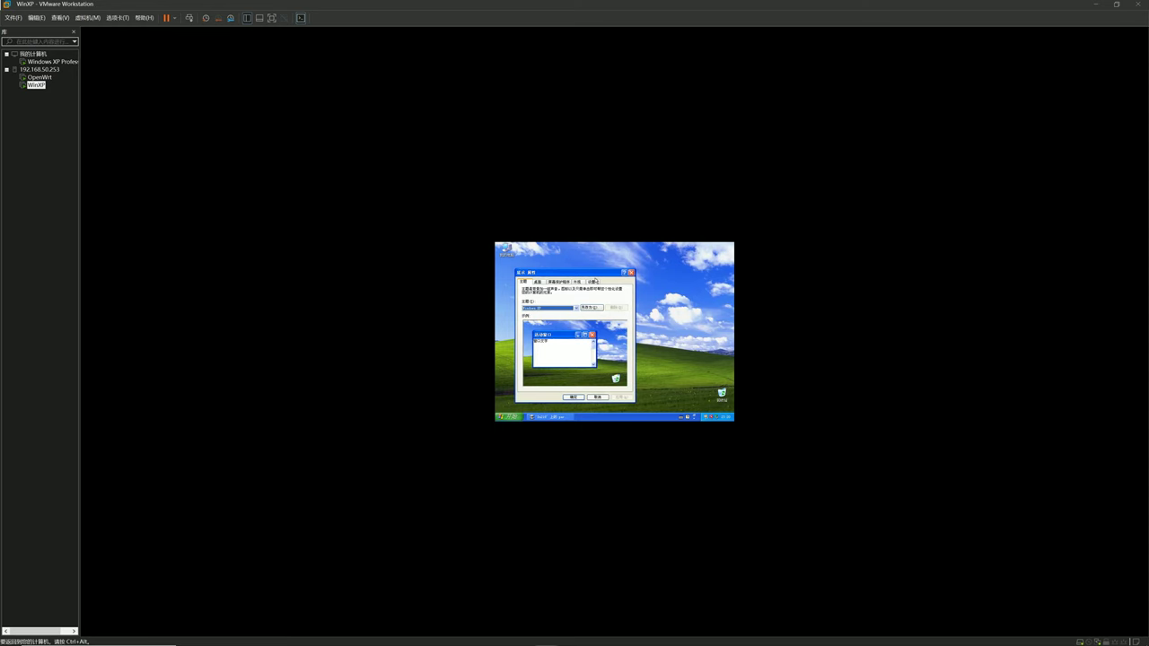
left_click(596, 282)
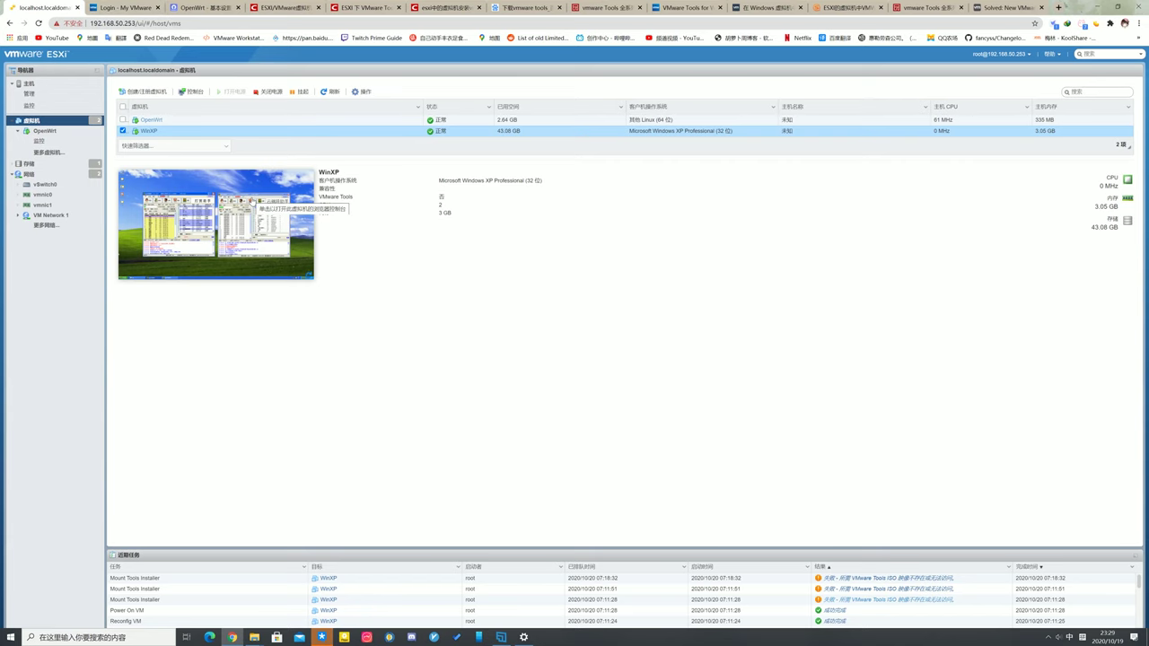
Open the WinXP virtual machine's browser console from its preview in ESXi to view the running desktop.
left_click(215, 224)
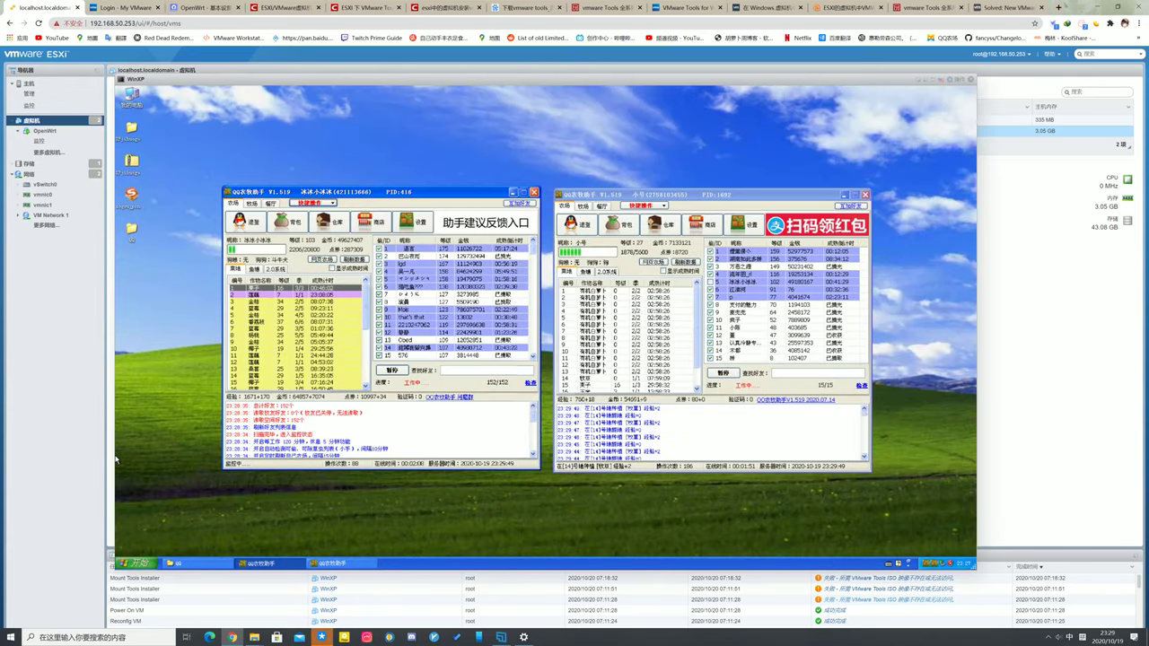